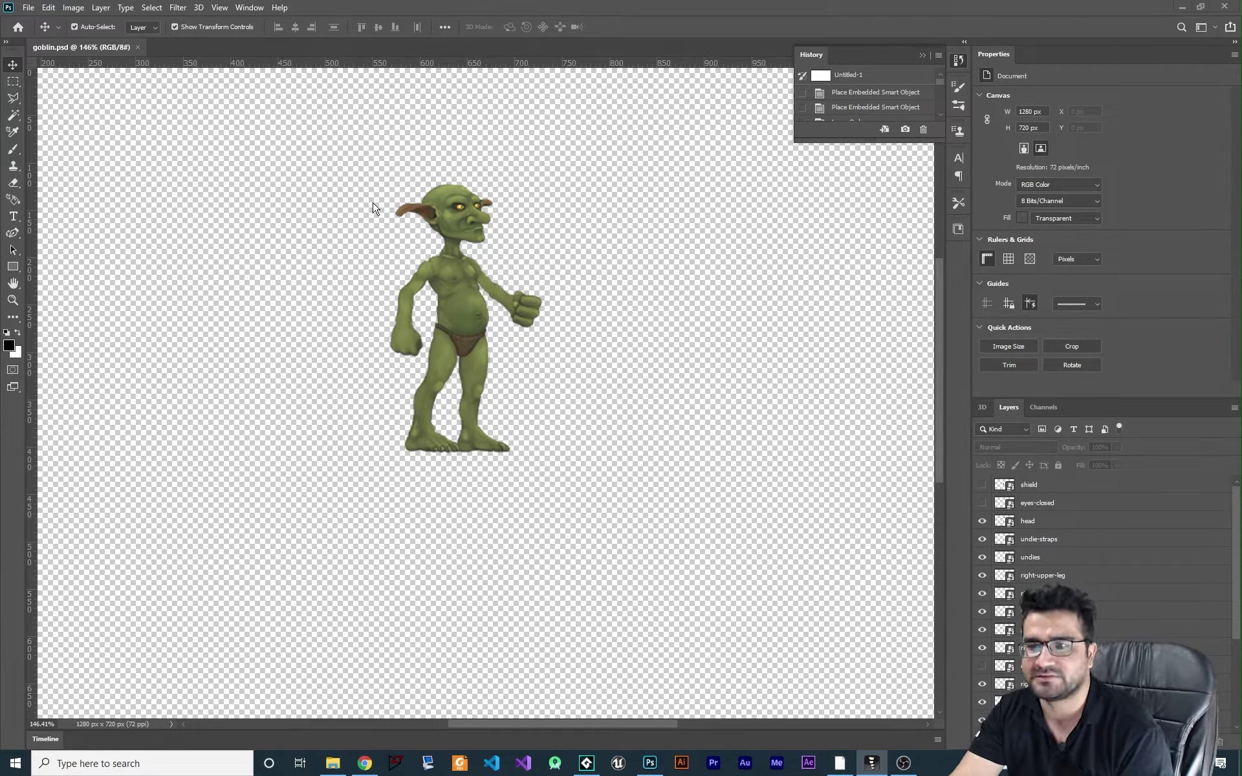
Select goblin.psd's left-arm, left-hand and left-foot layers in turn, then switch to Spine Pro
{"action": "left_click", "coordinate": [525, 314]}
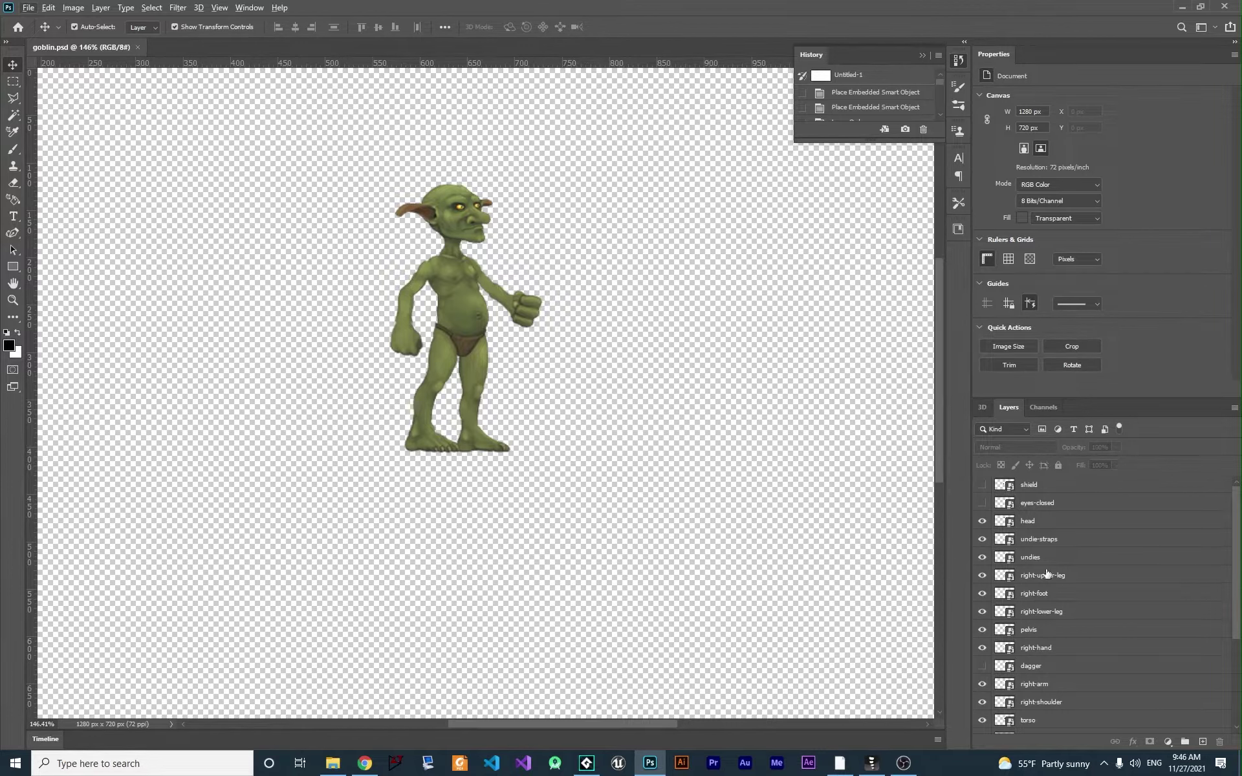
{"action": "scroll", "coordinate": [1069, 549], "scroll_direction": "down", "scroll_amount": 4}
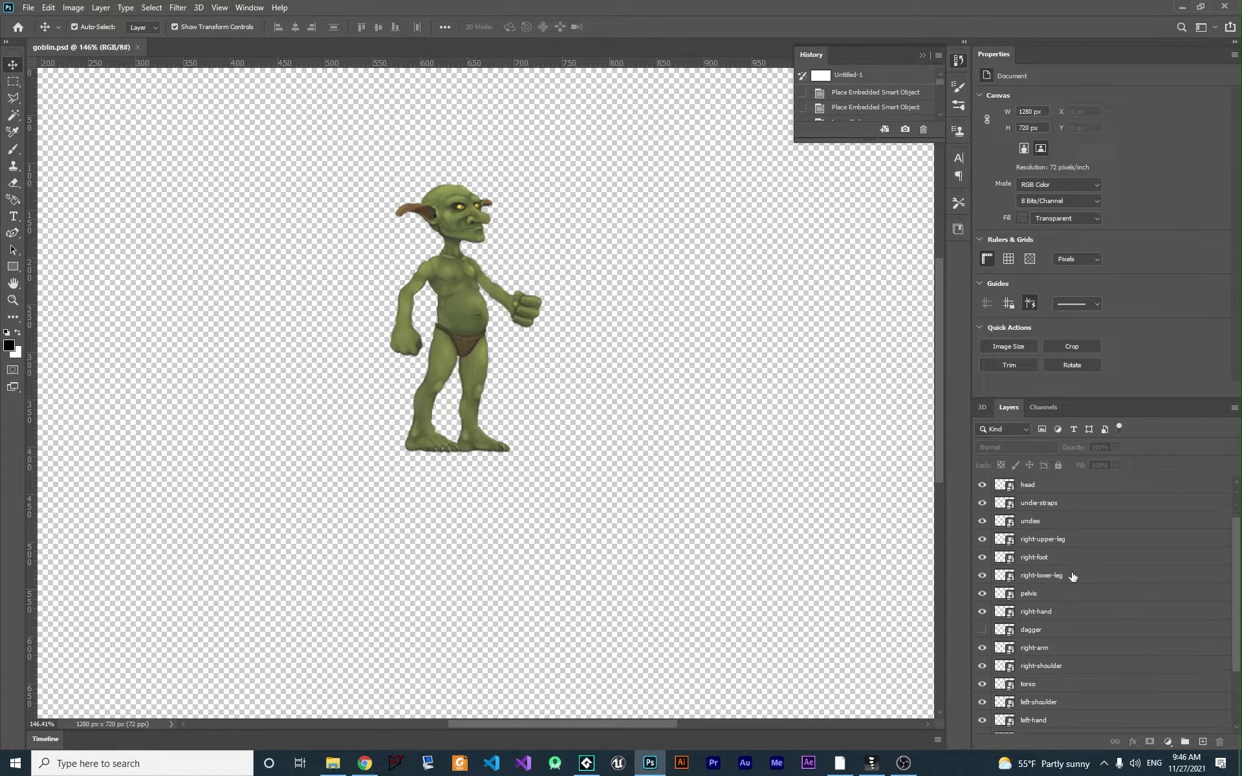
{"action": "left_click", "coordinate": [1058, 635]}
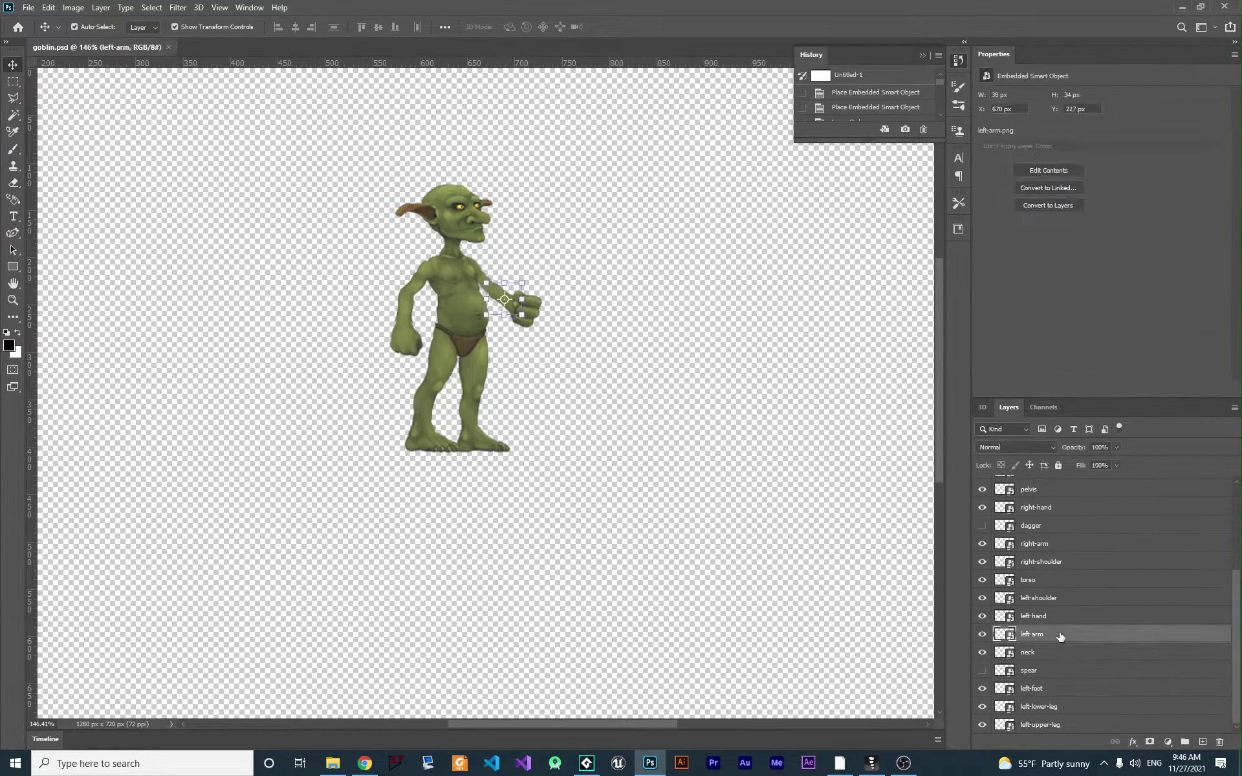
{"action": "left_click", "coordinate": [1049, 621]}
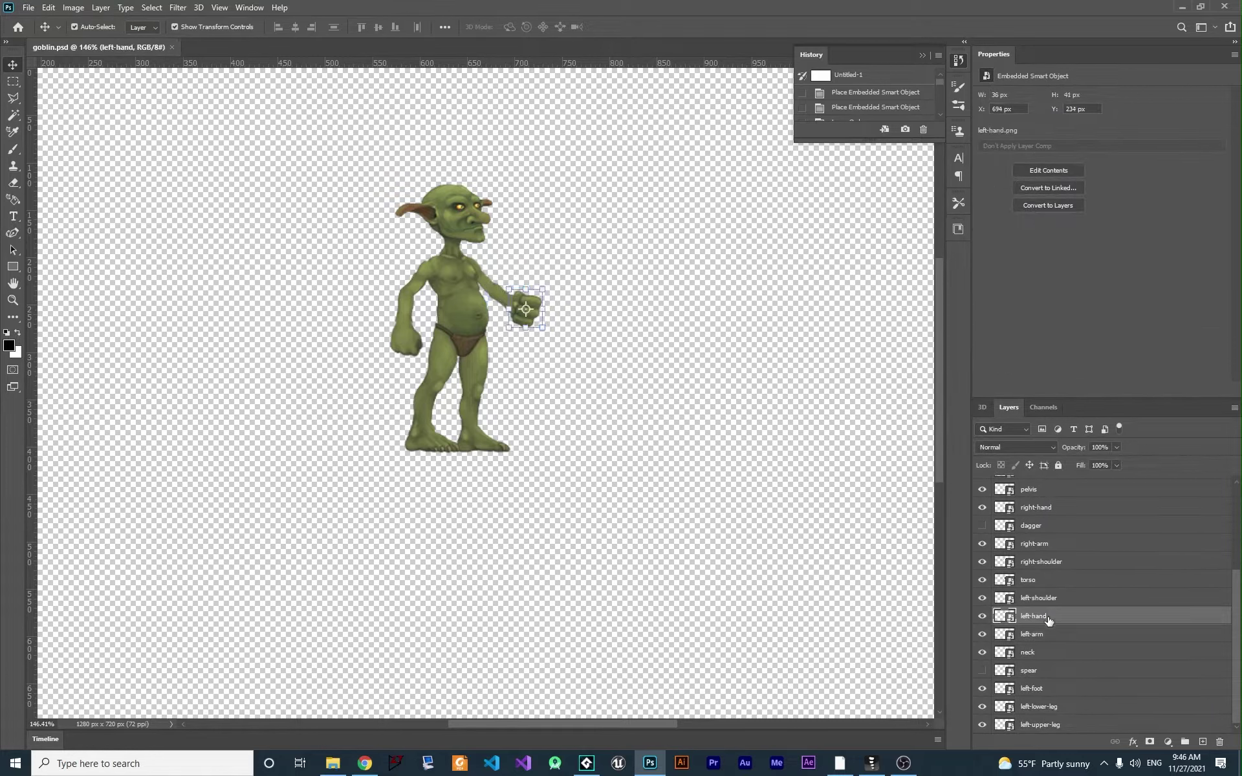
{"action": "left_click", "coordinate": [1049, 692]}
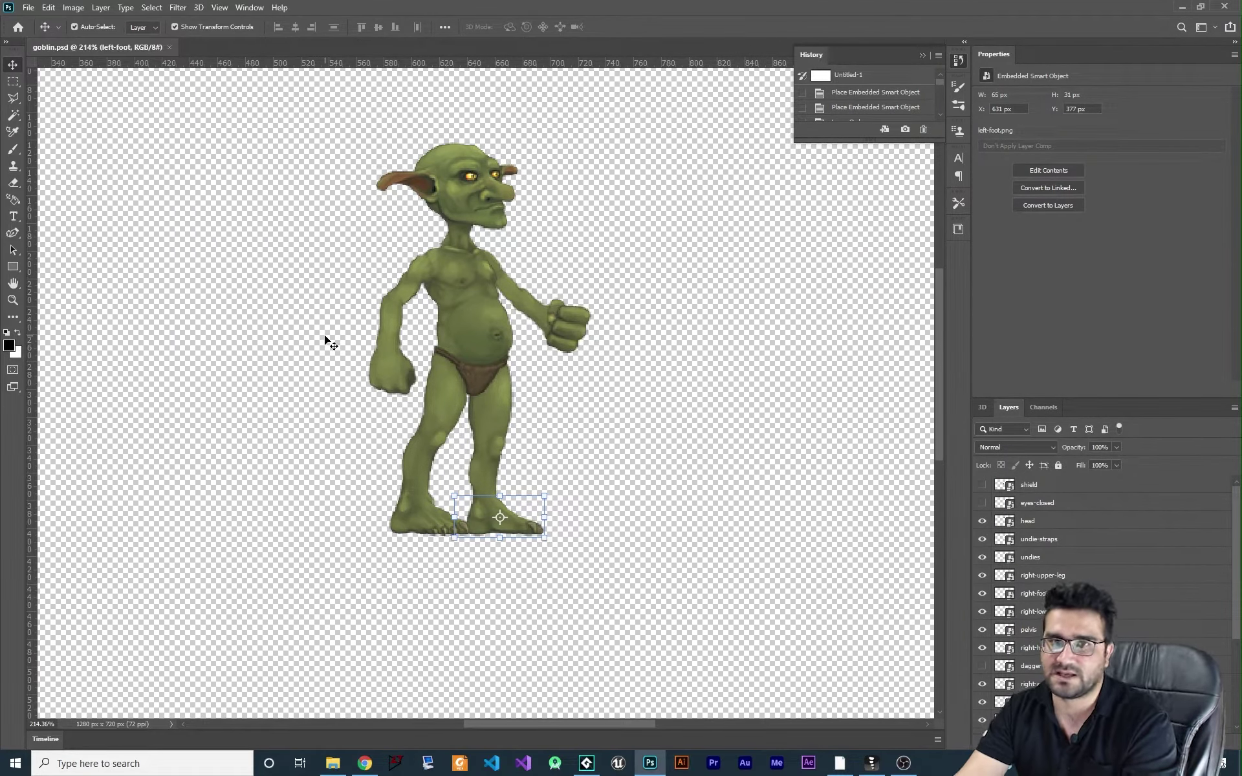
{"action": "key", "text": "alt+Tab"}
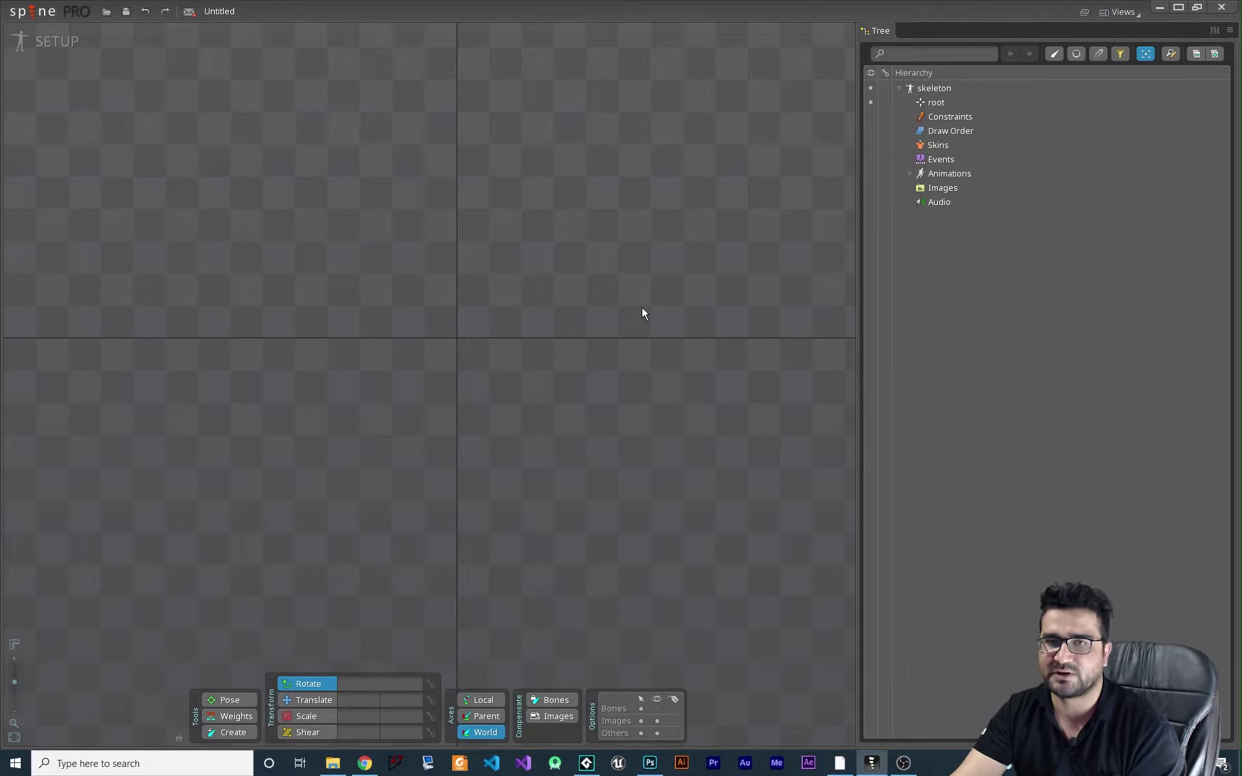
Point the skeleton's images path to tutorial/images and expand Images to list dagger through undies
{"action": "left_click", "coordinate": [936, 193]}
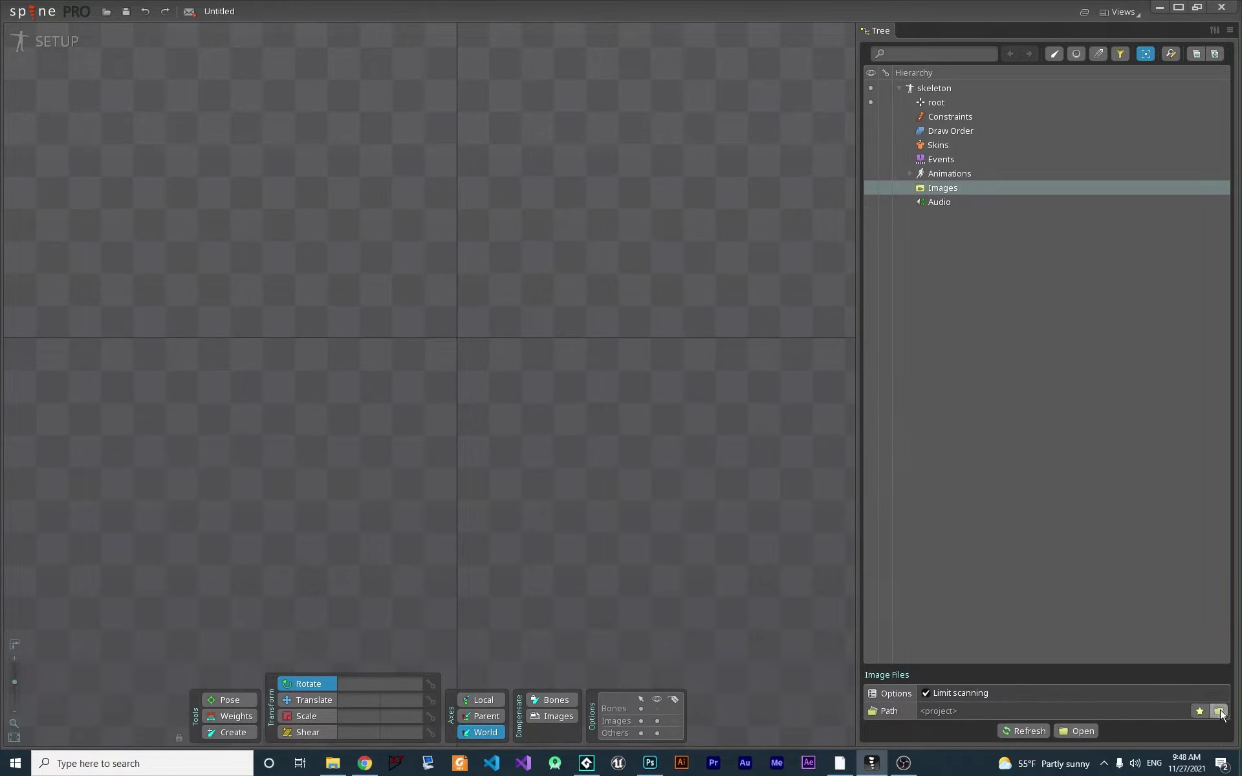
{"action": "left_click", "coordinate": [1218, 711]}
{"action": "left_click", "coordinate": [53, 90]}
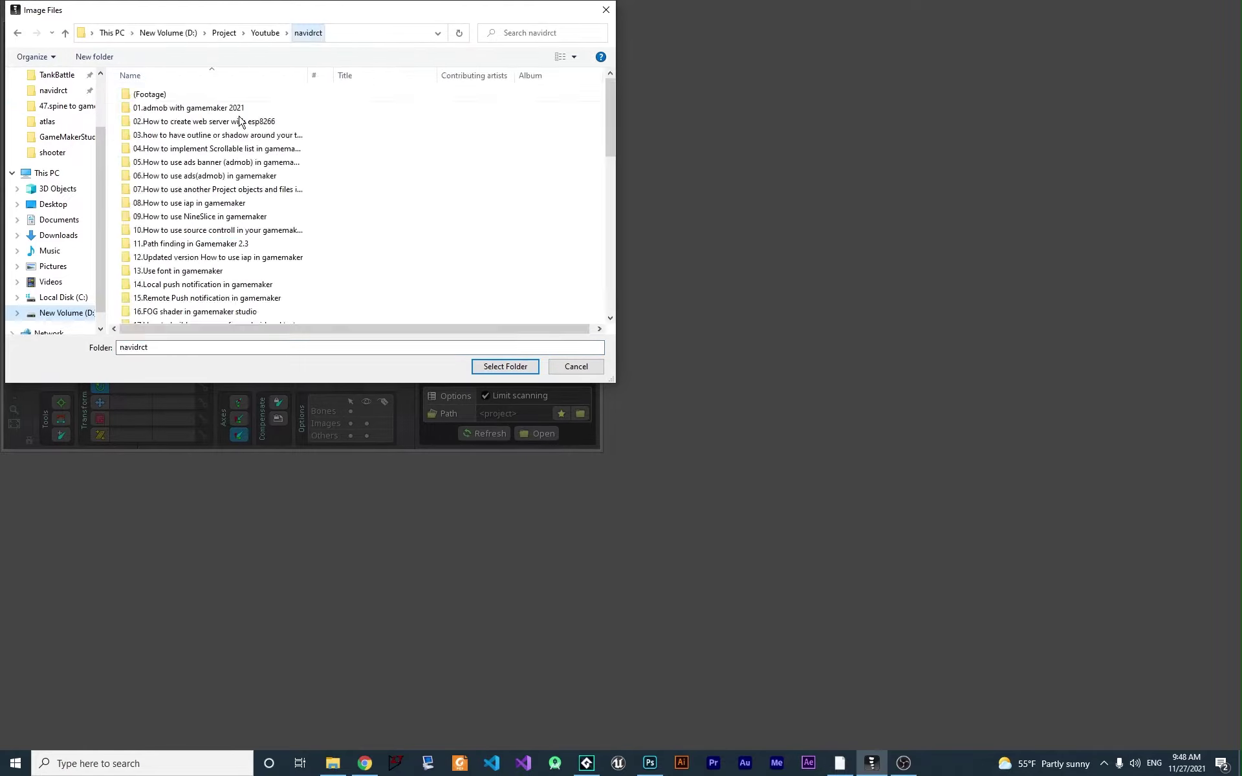
{"action": "double_click", "coordinate": [241, 123]}
{"action": "double_click", "coordinate": [158, 98]}
{"action": "double_click", "coordinate": [158, 98]}
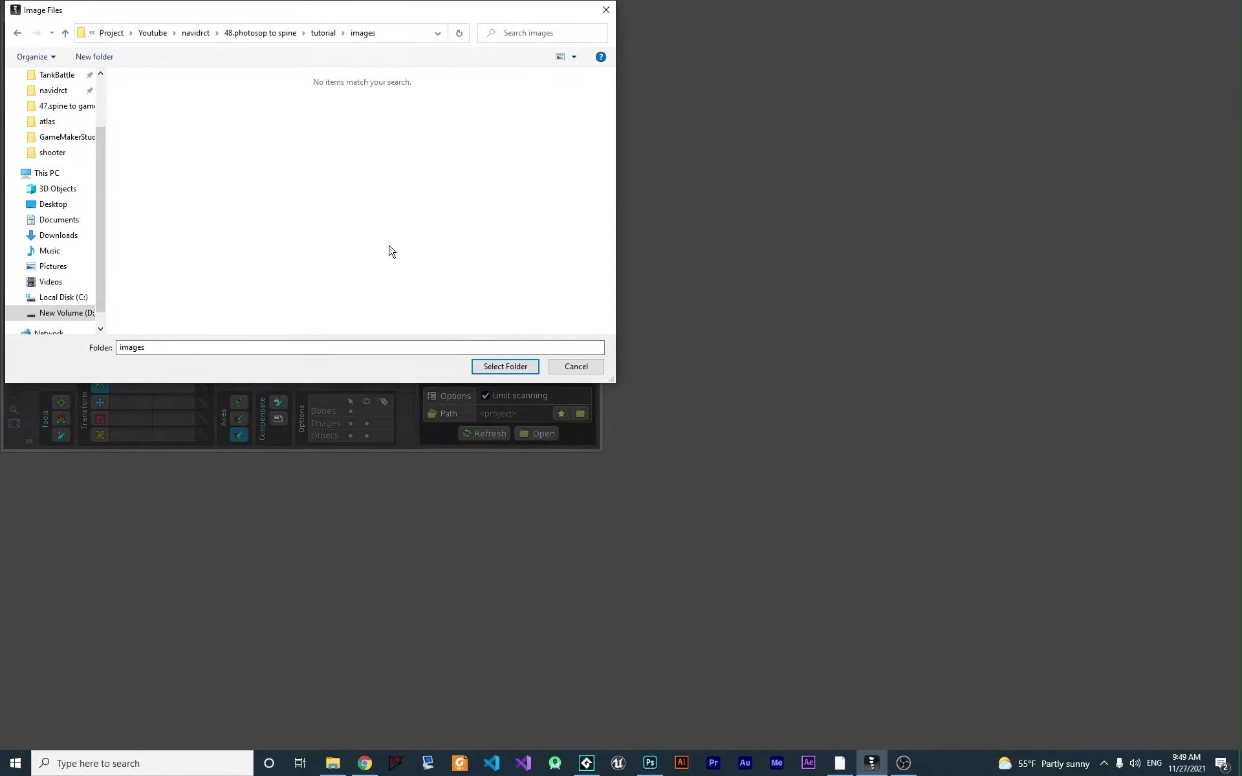
{"action": "left_click", "coordinate": [502, 366]}
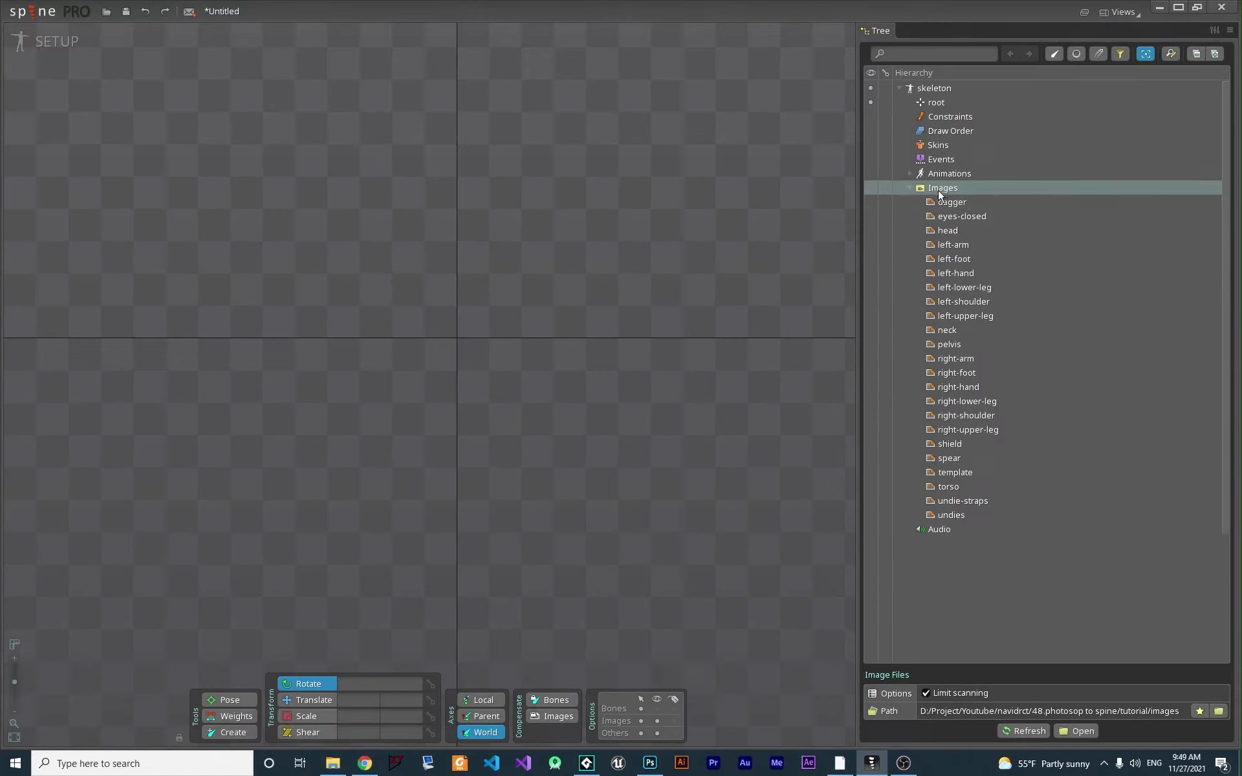
{"action": "left_click", "coordinate": [916, 192]}
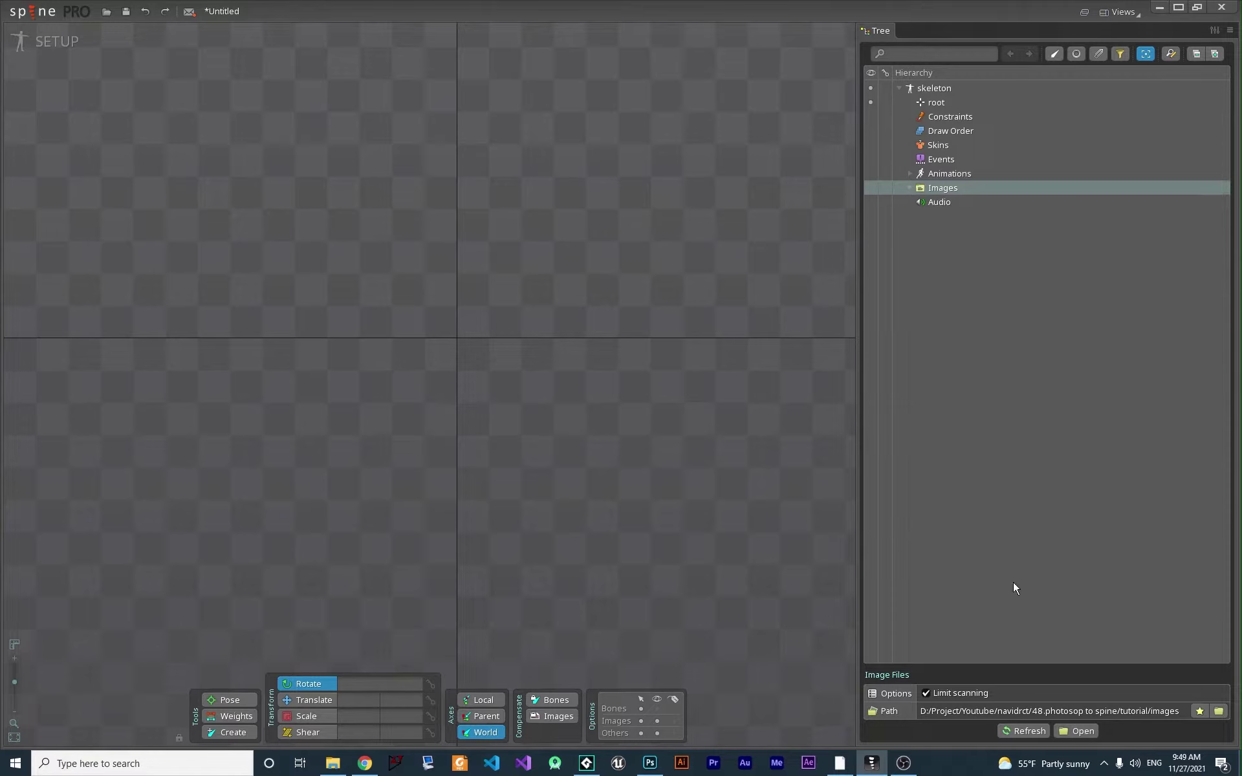
{"action": "left_click_drag", "start_coordinate": [926, 711], "coordinate": [1130, 710]}
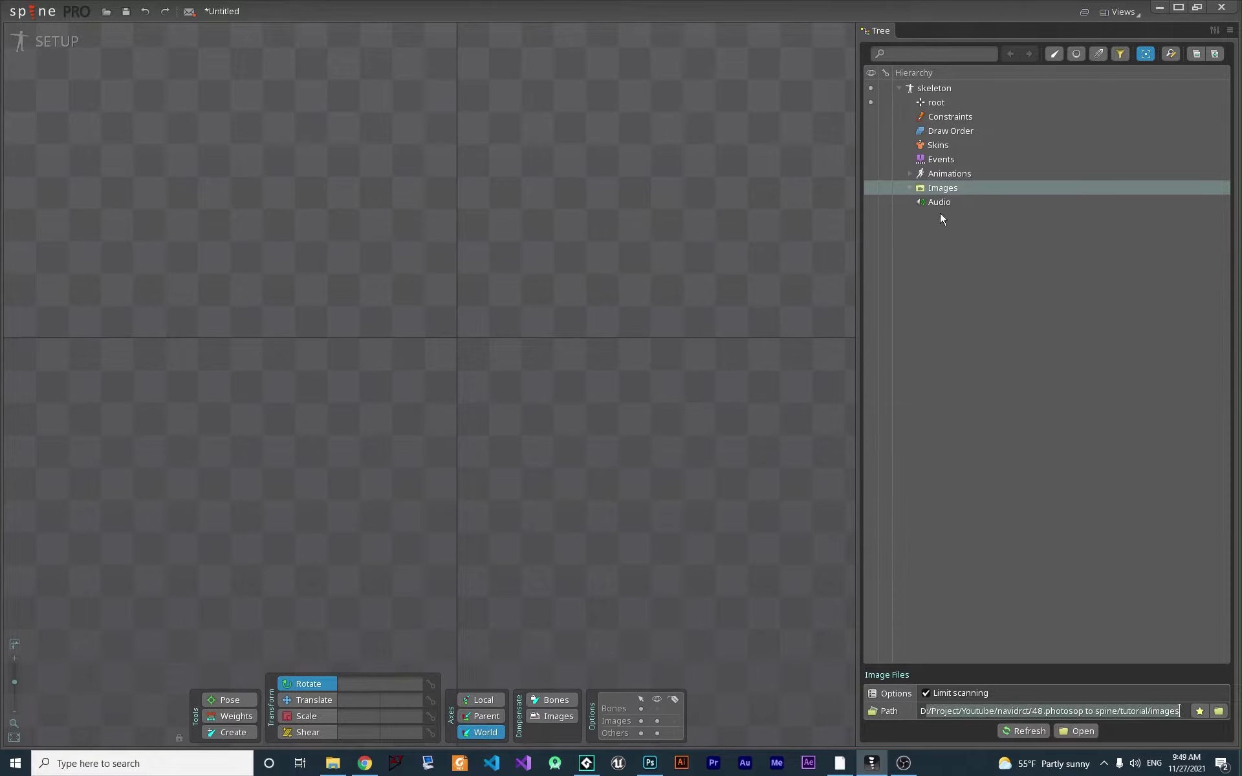
{"action": "left_click", "coordinate": [909, 188]}
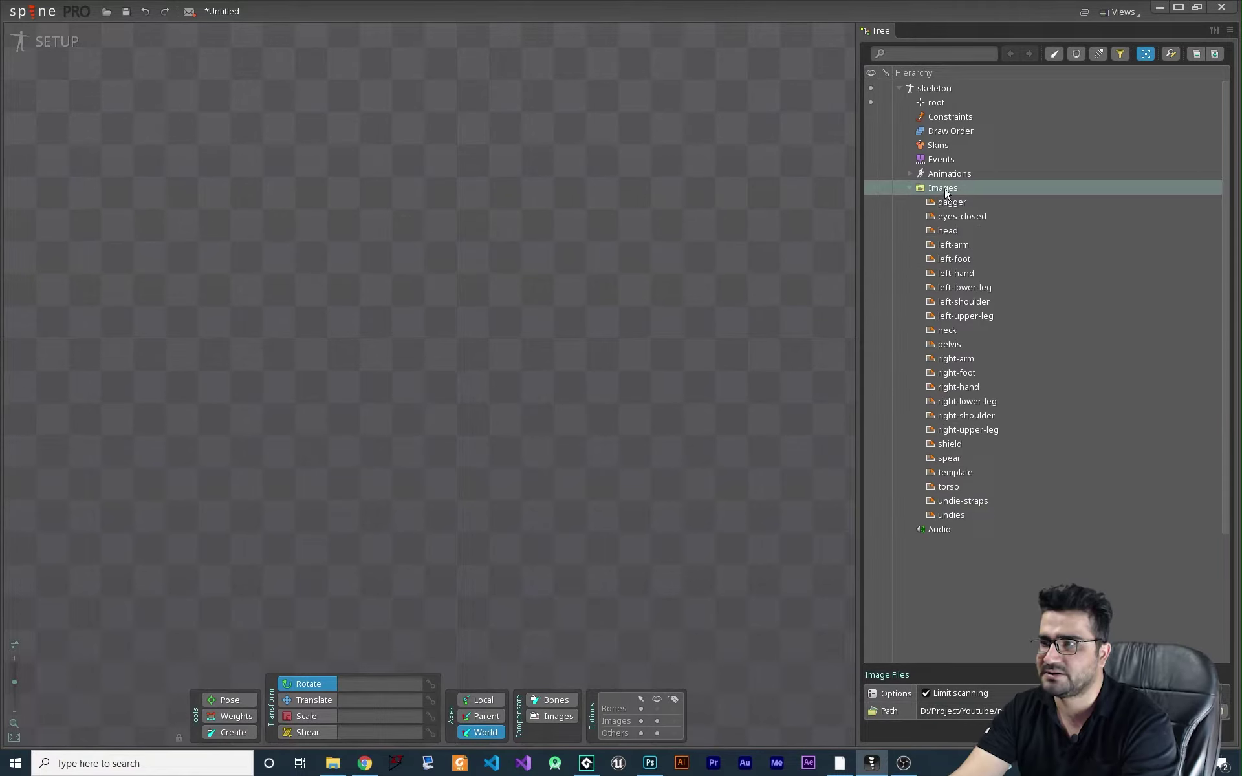
Drop the head and neck images into the viewport as bones, placing the neck beneath the head
{"action": "left_click_drag", "start_coordinate": [947, 230], "coordinate": [608, 244]}
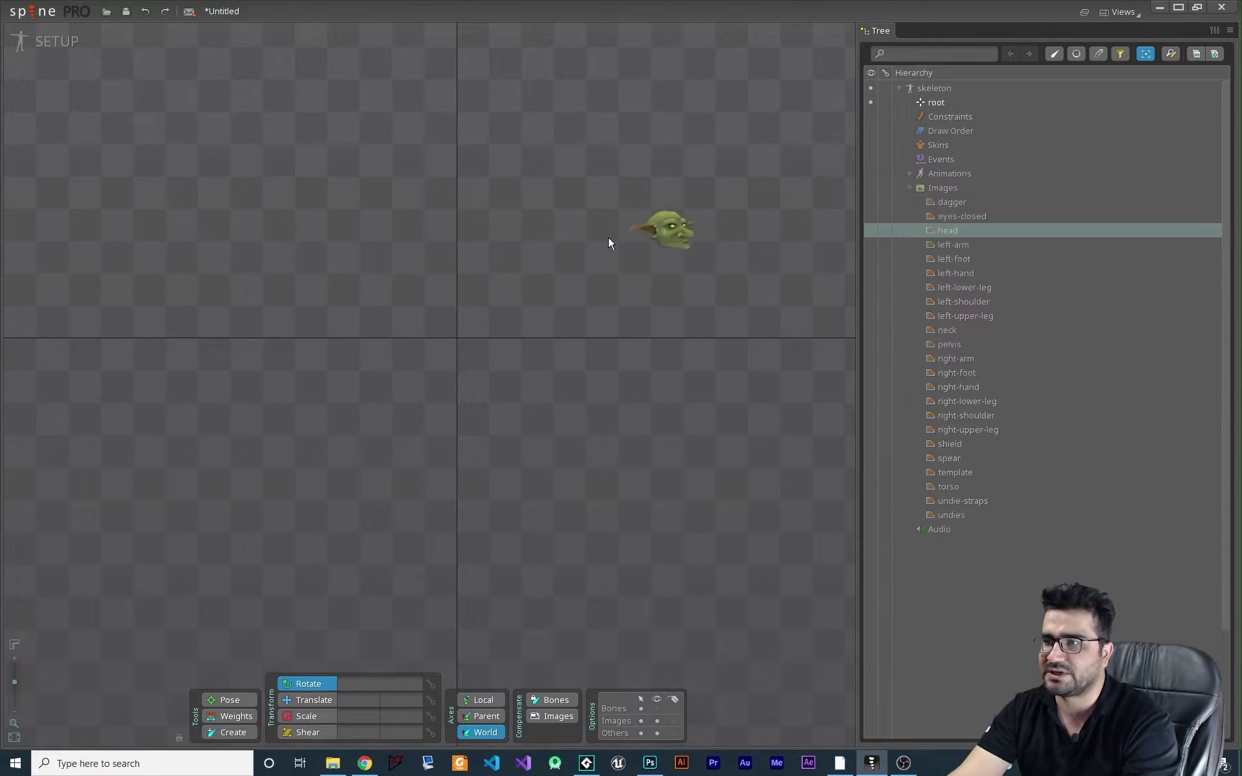
{"action": "left_click_drag", "start_coordinate": [450, 202], "coordinate": [452, 203]}
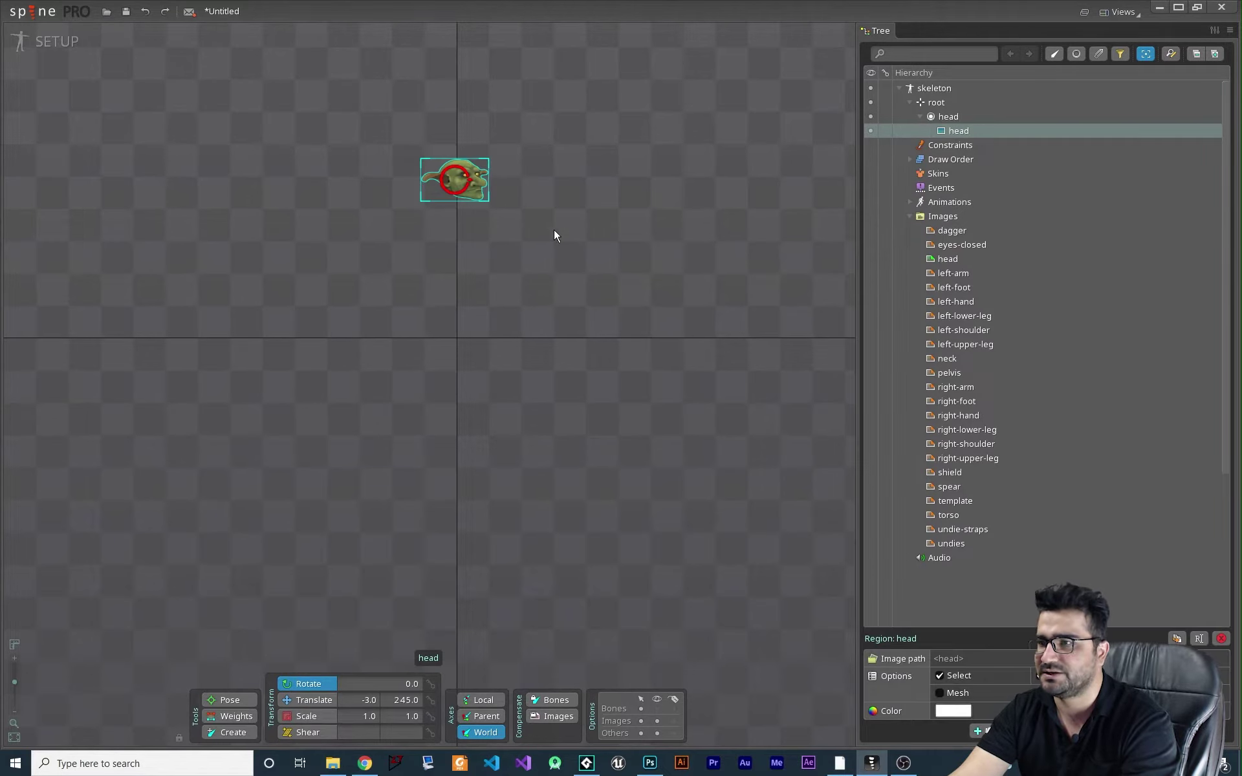
{"action": "left_click", "coordinate": [832, 358]}
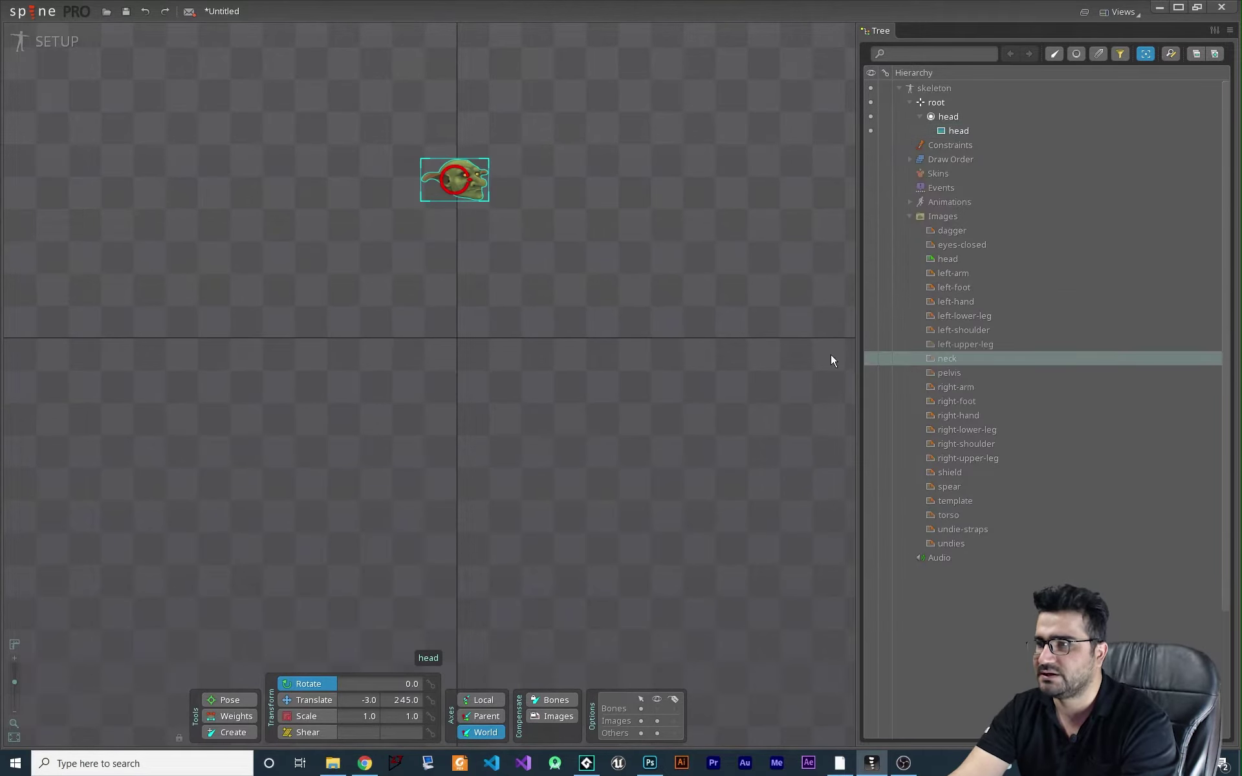
{"action": "scroll", "coordinate": [831, 358], "scroll_direction": "up", "scroll_amount": 5}
{"action": "left_click_drag", "start_coordinate": [954, 366], "coordinate": [444, 270]}
{"action": "left_click", "coordinate": [444, 269]}
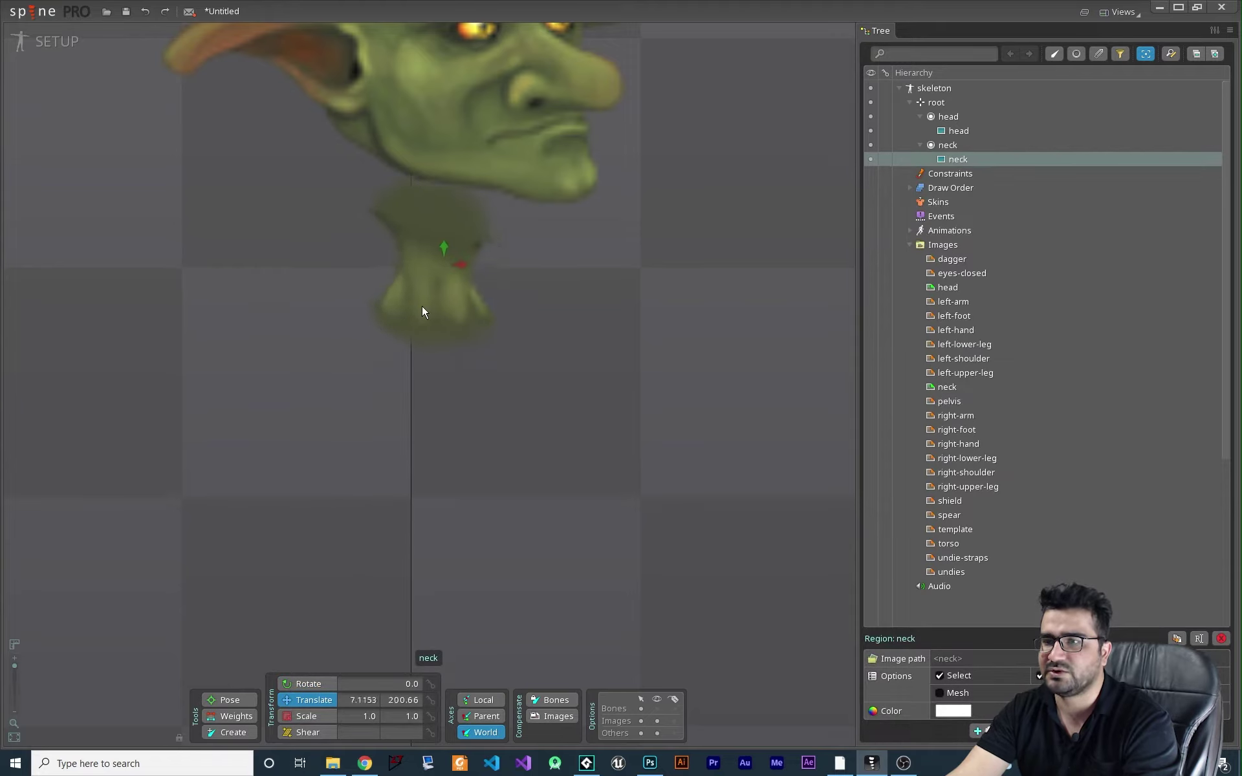
{"action": "left_click_drag", "start_coordinate": [432, 324], "coordinate": [423, 253]}
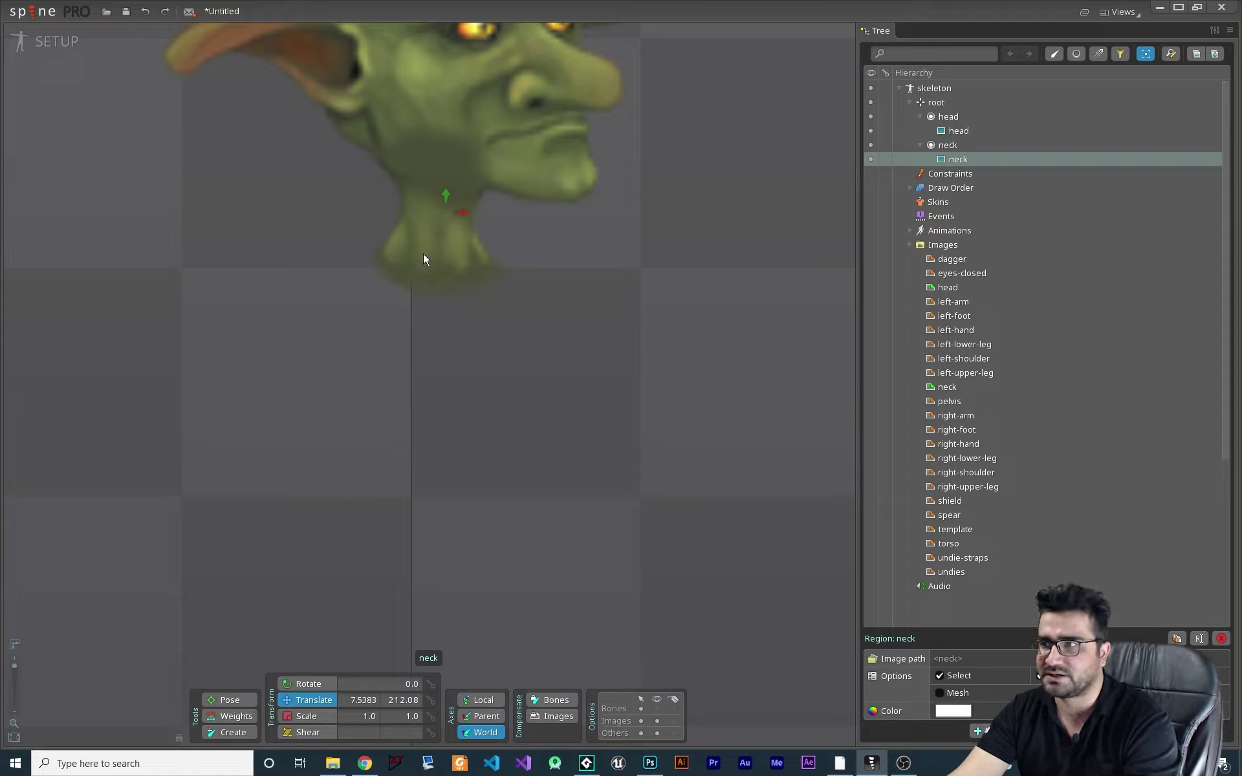
Move the neck slot after head in Draw Order and nudge the neck under the chin
{"action": "left_click", "coordinate": [423, 258]}
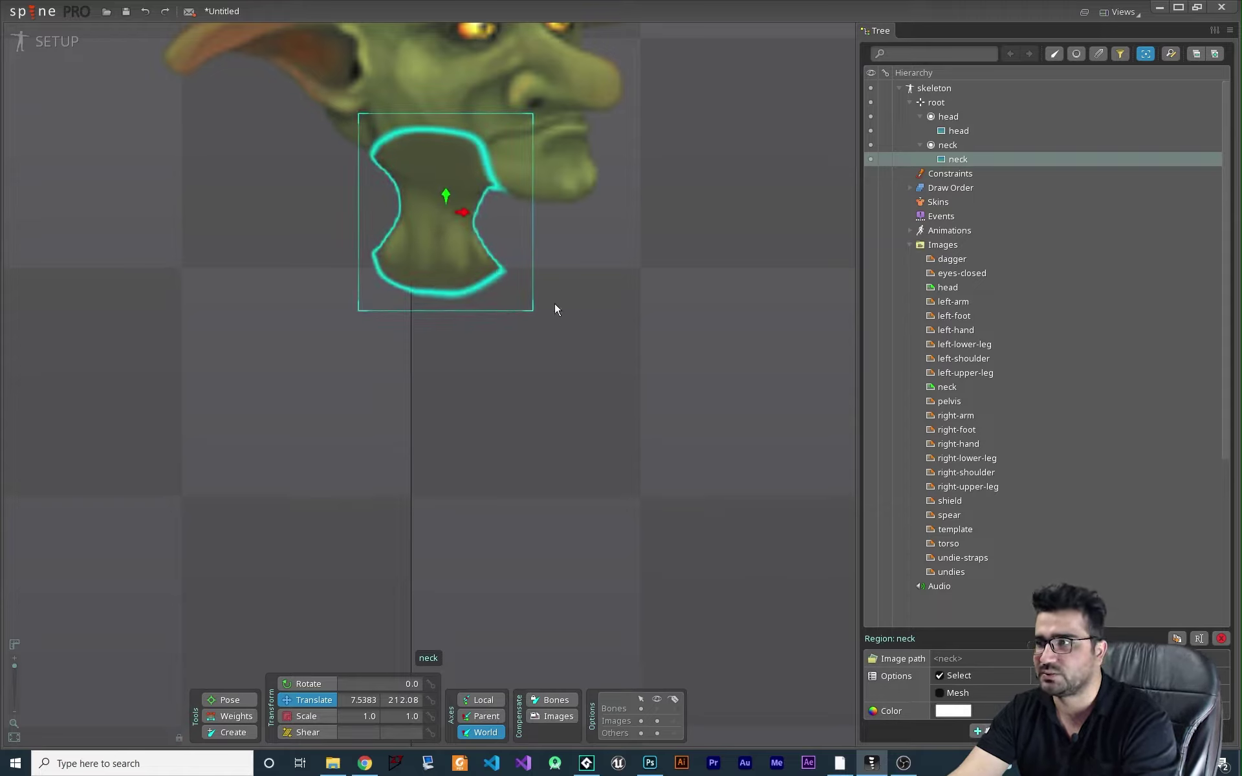
{"action": "left_click", "coordinate": [910, 245]}
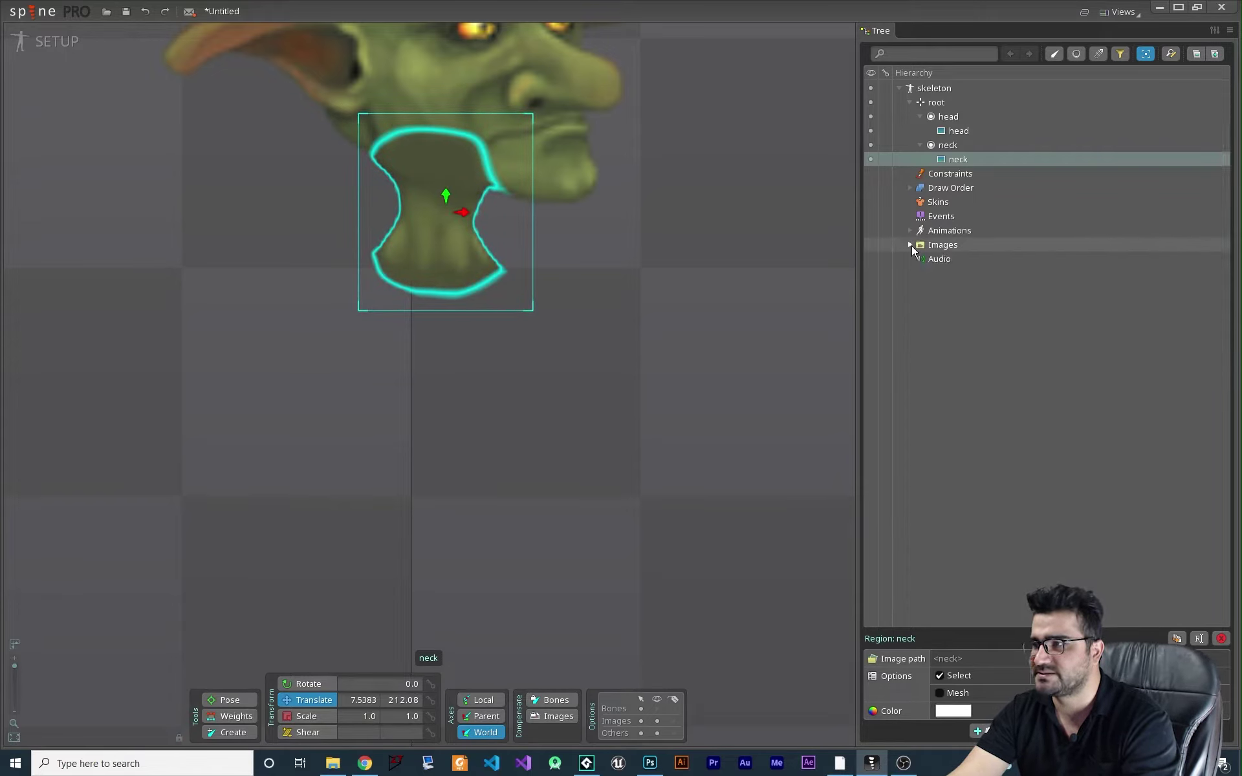
{"action": "left_click", "coordinate": [910, 188]}
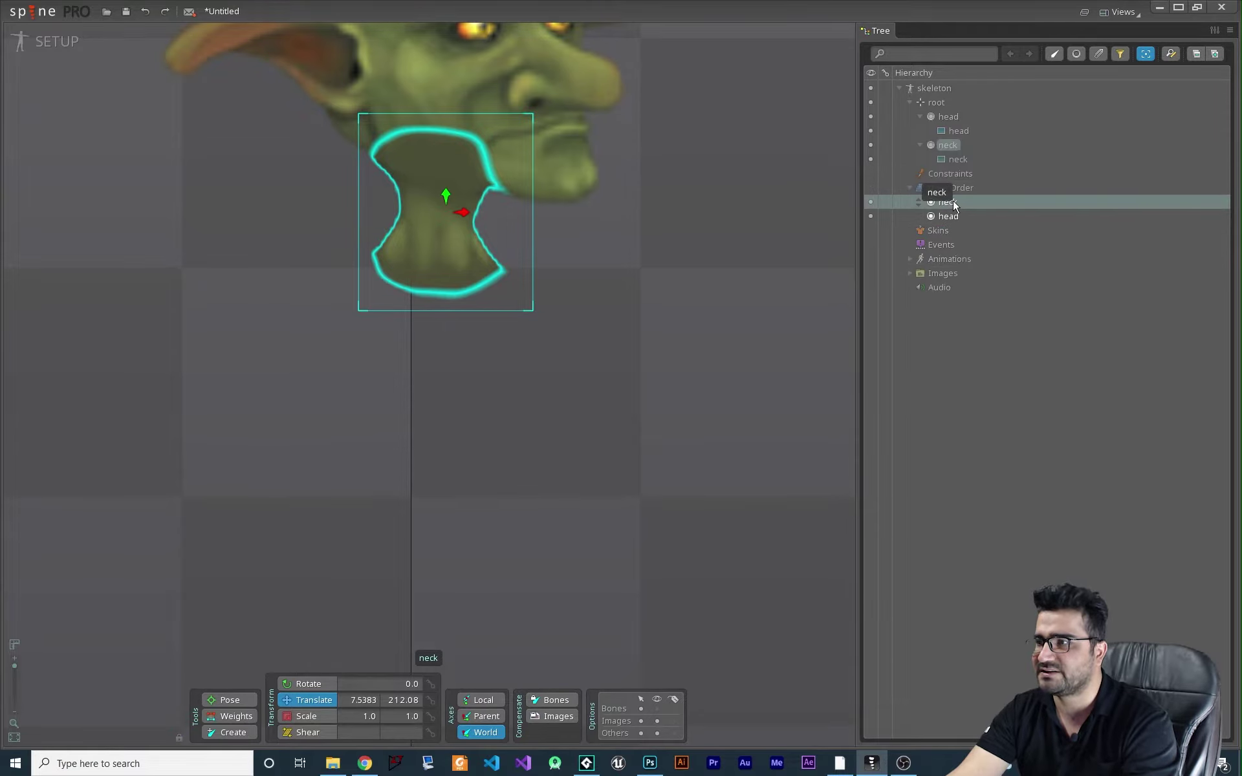
{"action": "left_click_drag", "start_coordinate": [953, 200], "coordinate": [948, 224]}
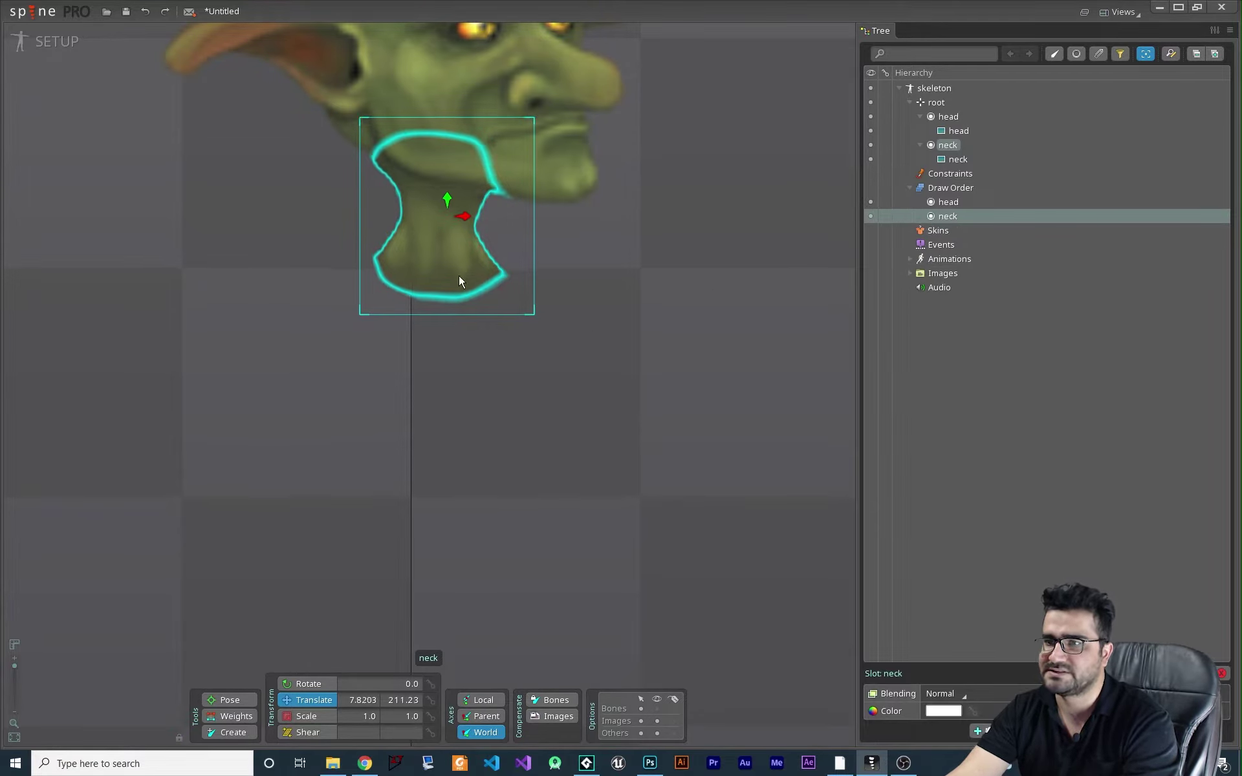
{"action": "mouse_move", "coordinate": [459, 274]}
{"action": "left_mouse_down"}
{"action": "mouse_move", "coordinate": [455, 286]}
{"action": "mouse_move", "coordinate": [456, 258]}
{"action": "left_mouse_up"}
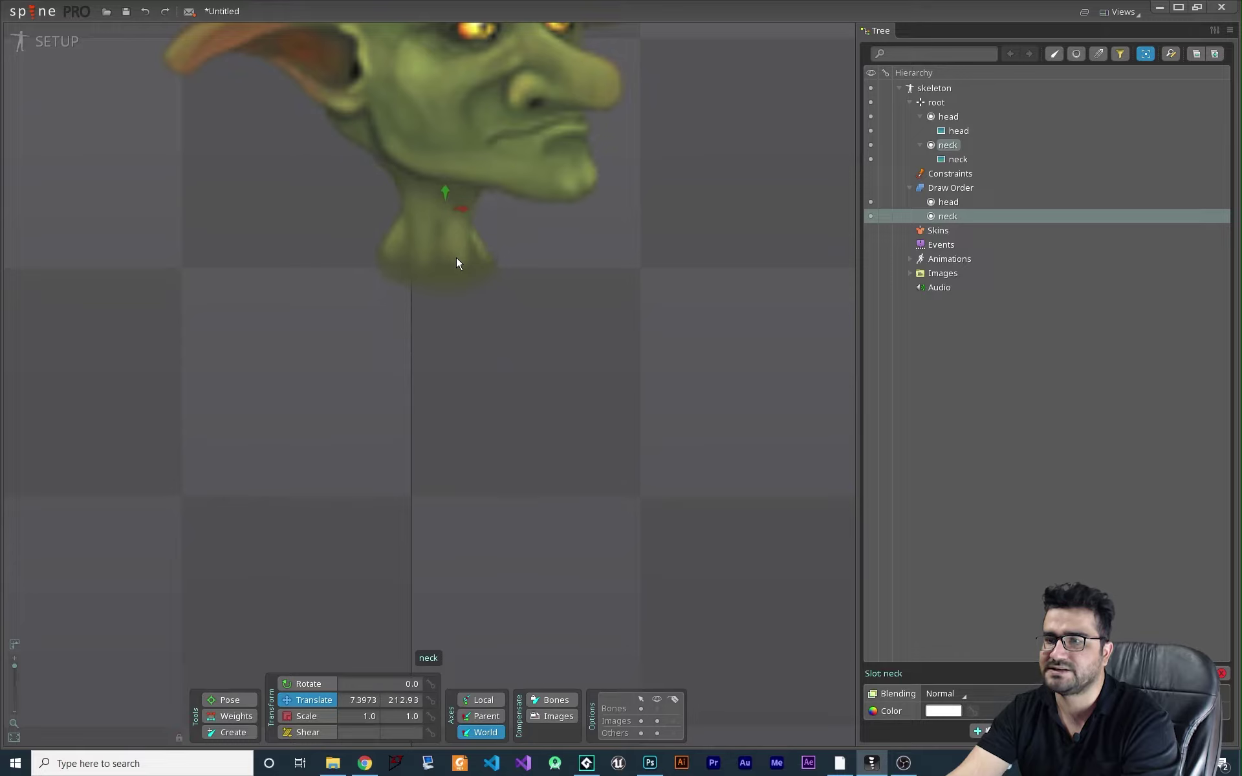
{"action": "left_click", "coordinate": [456, 258]}
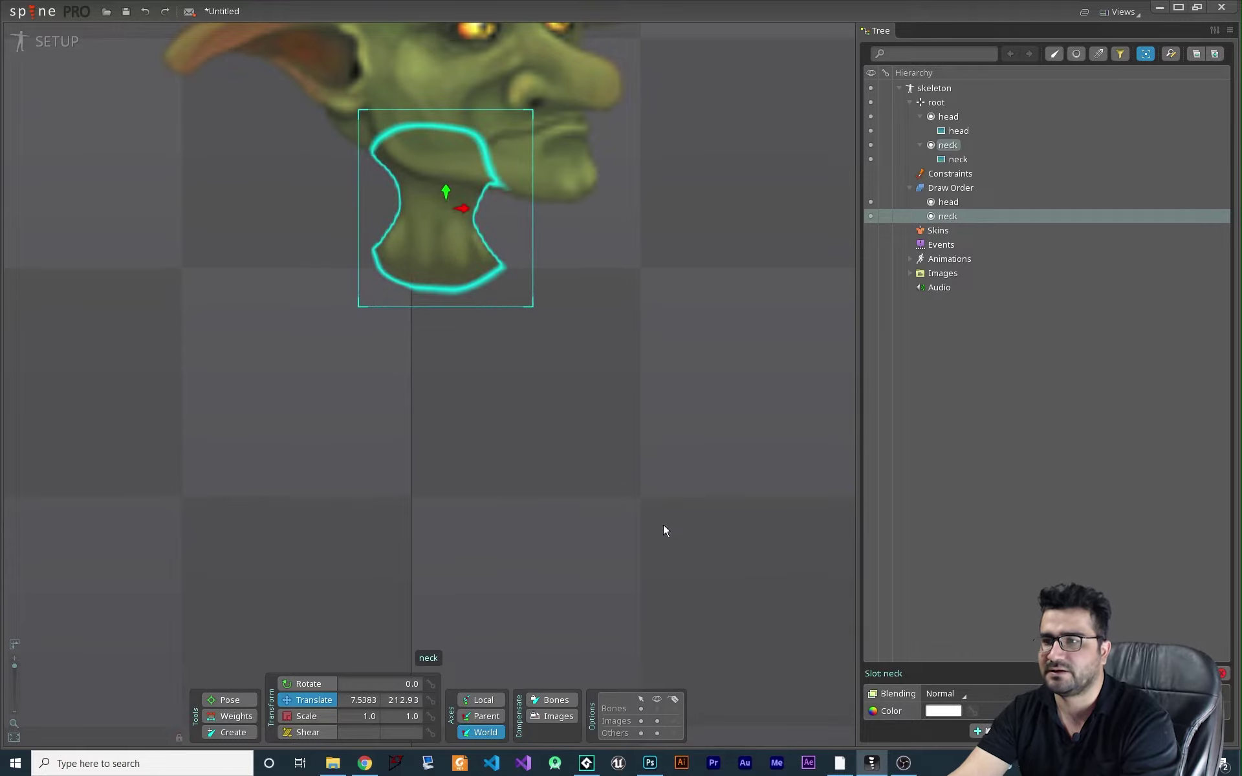
{"action": "left_click", "coordinate": [909, 188]}
{"action": "left_click", "coordinate": [910, 245]}
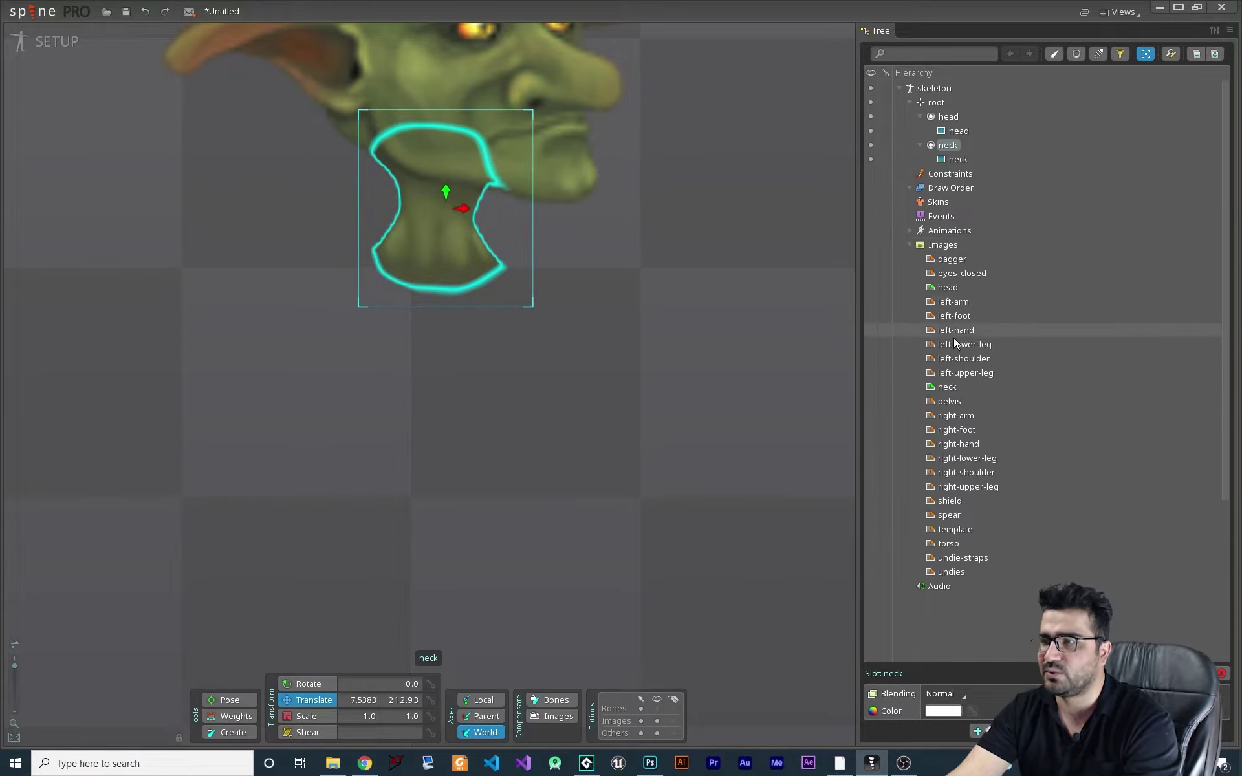
Add the torso image below the neck as its own bone
{"action": "left_click_drag", "start_coordinate": [957, 543], "coordinate": [454, 475]}
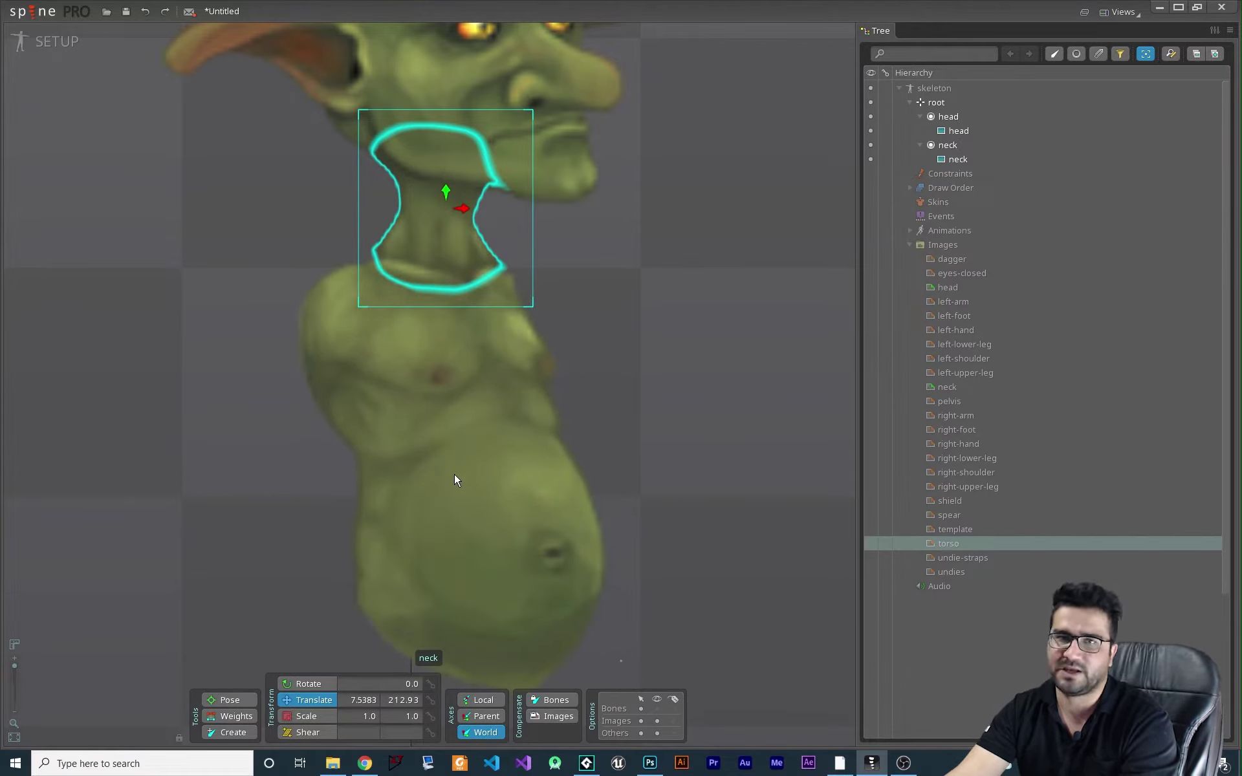
{"action": "left_click", "coordinate": [455, 479]}
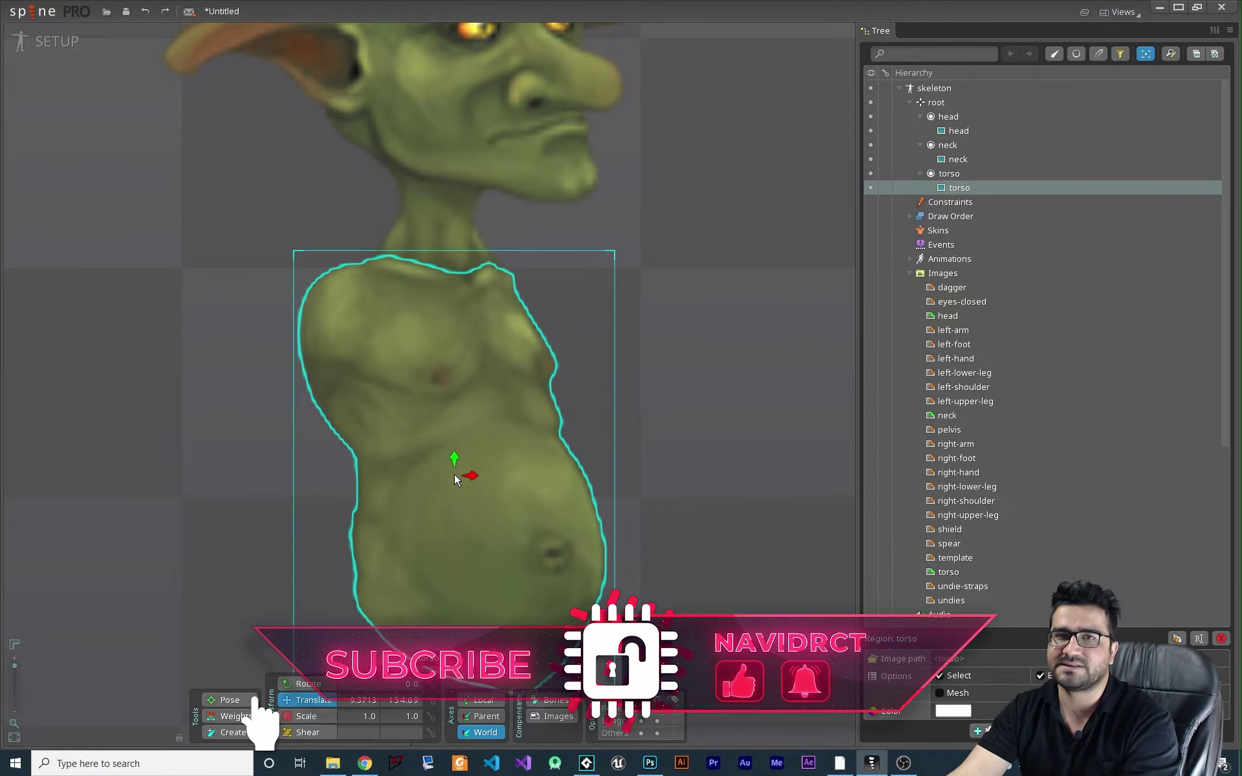
{"action": "scroll", "coordinate": [656, 296], "scroll_direction": "down", "scroll_amount": 2}
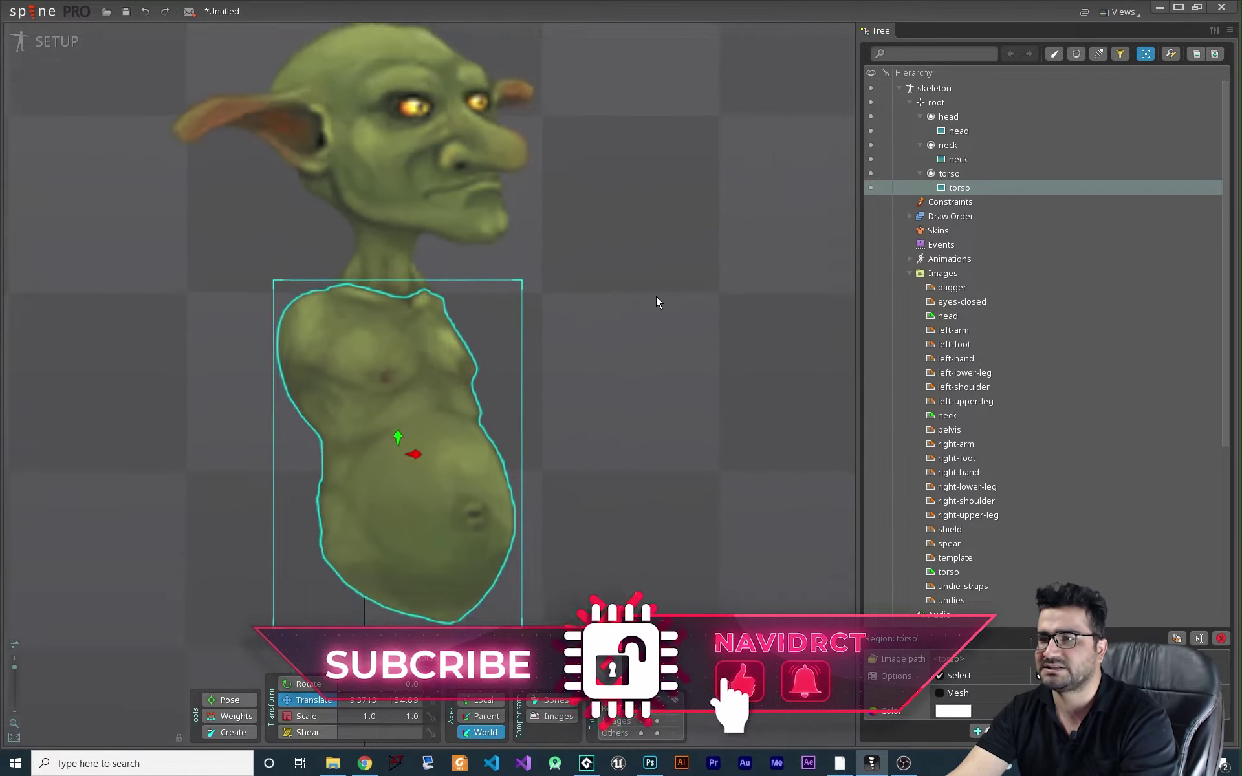
{"action": "scroll", "coordinate": [655, 296], "scroll_direction": "down", "scroll_amount": 2}
Start a new Spine project discarding the changes, then return to goblin.psd in Photoshop
{"action": "left_click", "coordinate": [34, 19]}
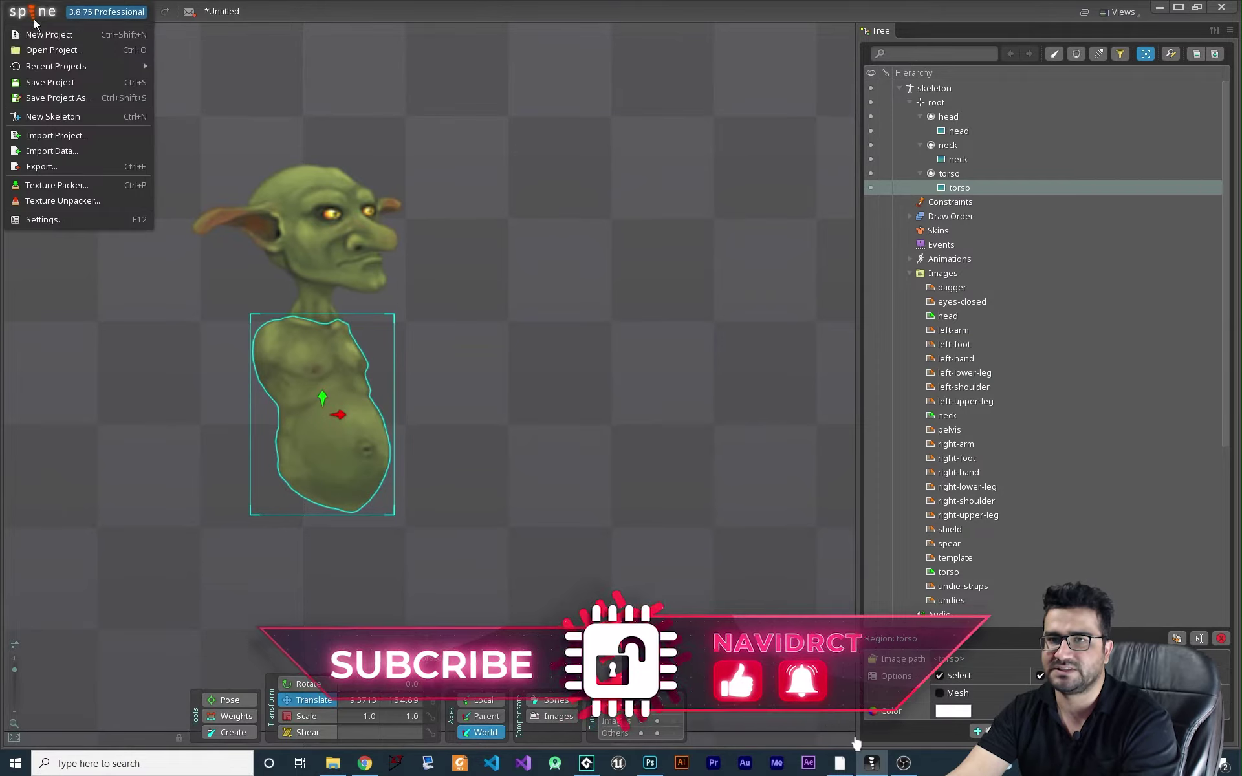
{"action": "left_click", "coordinate": [49, 35]}
{"action": "left_click", "coordinate": [353, 404]}
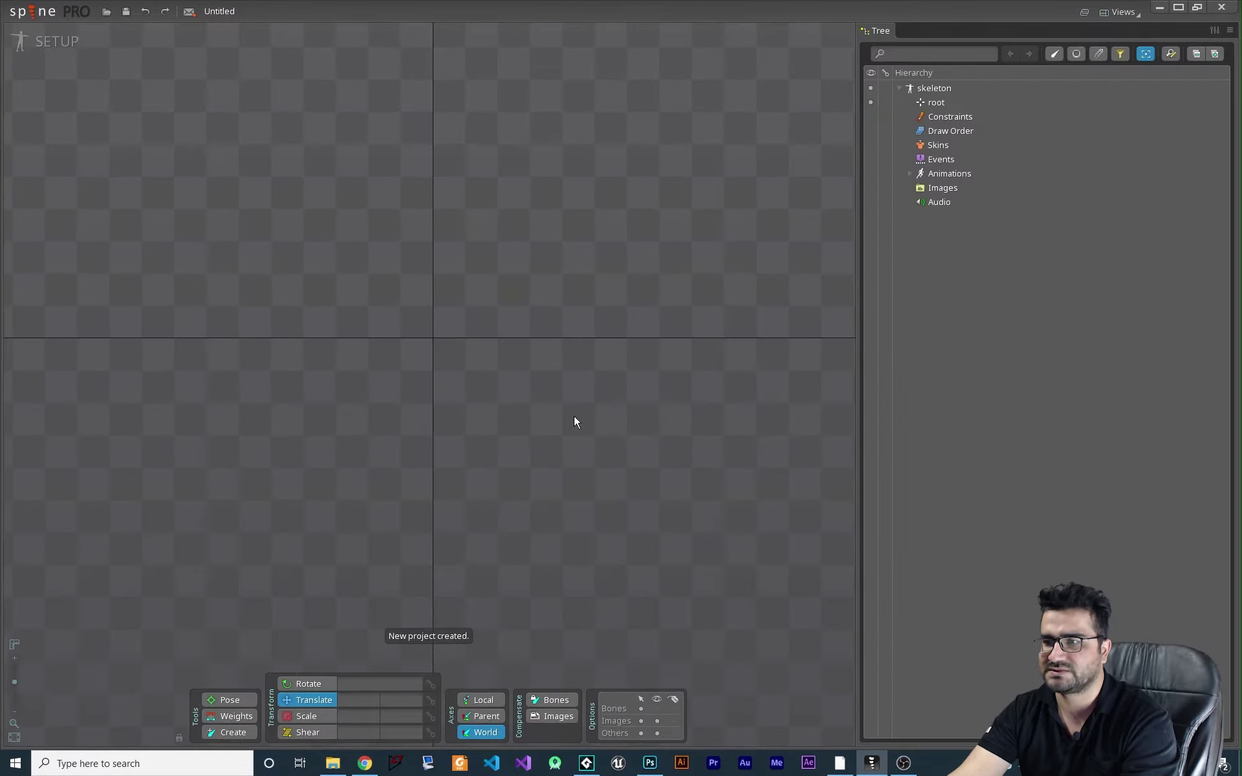
{"action": "left_click", "coordinate": [659, 770]}
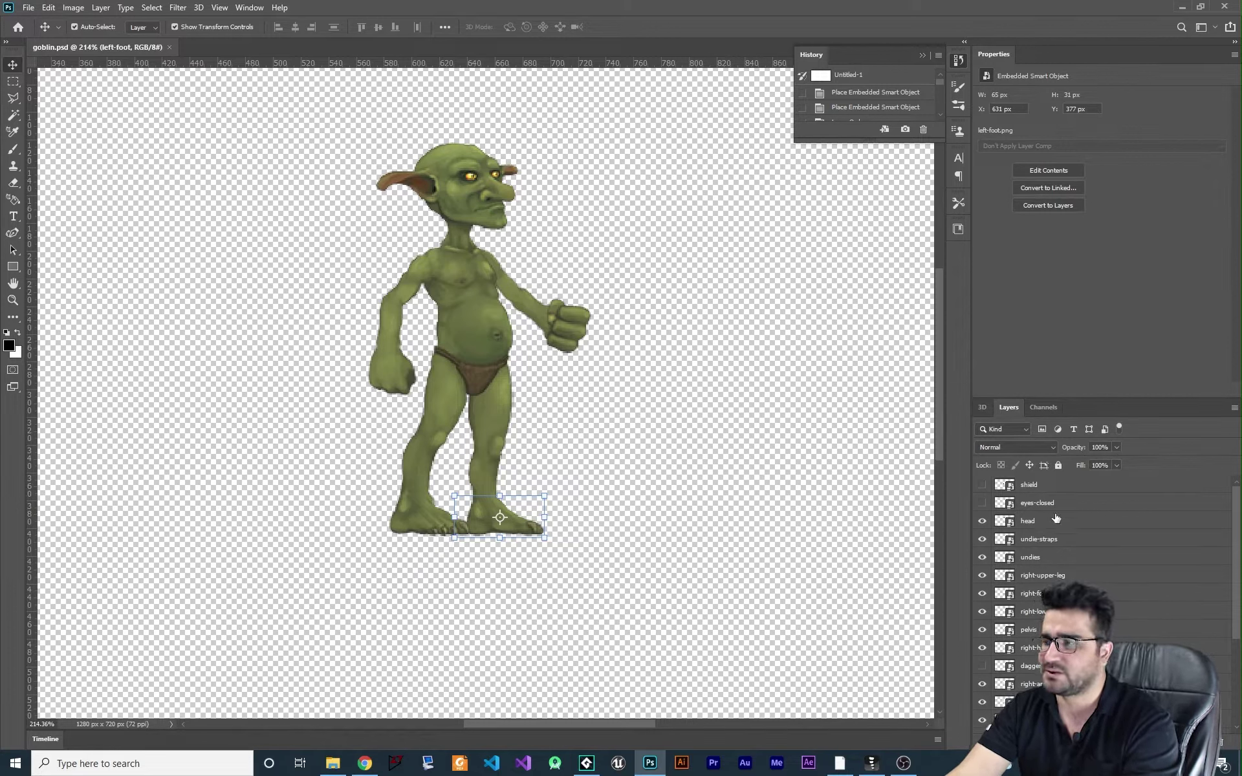
Open the Spine.Pro.3.8.75 install folder from the Spine shortcut's Properties
{"action": "scroll", "coordinate": [1068, 562], "scroll_direction": "down", "scroll_amount": 3}
{"action": "scroll", "coordinate": [1069, 568], "scroll_direction": "up", "scroll_amount": 1}
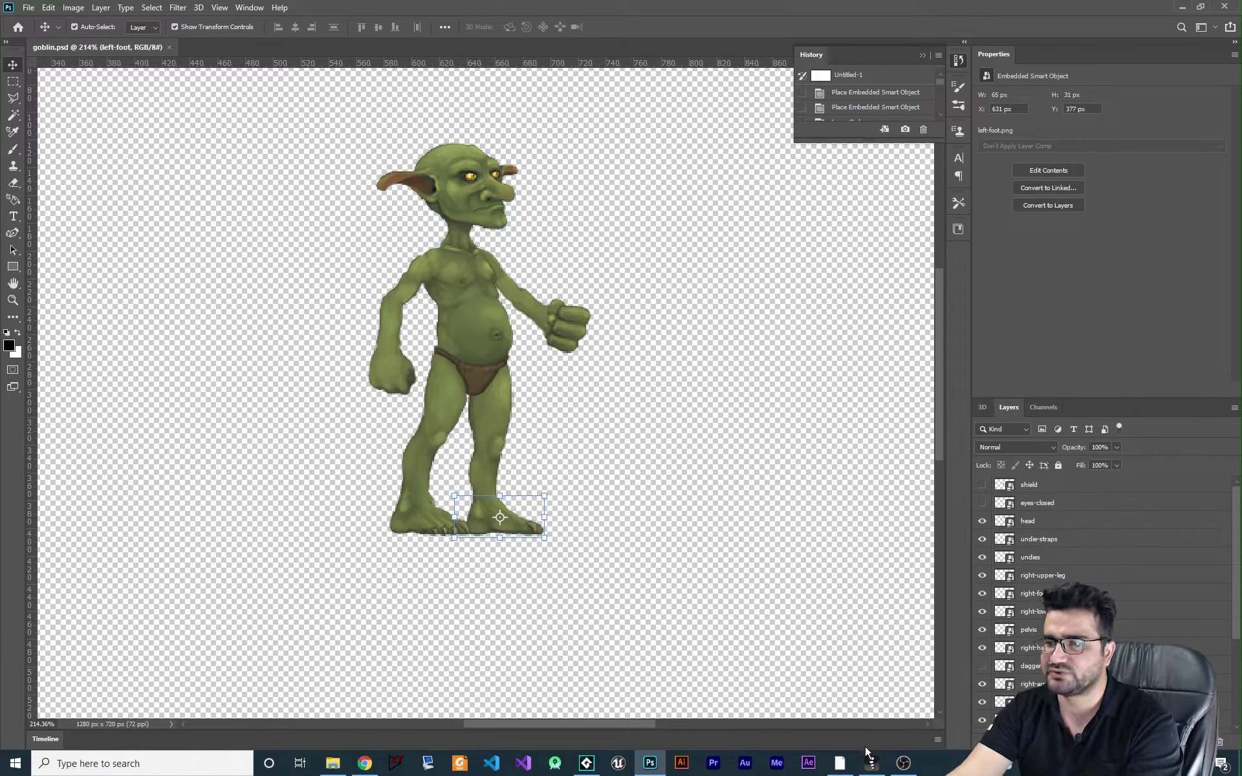
{"action": "right_click", "coordinate": [873, 764]}
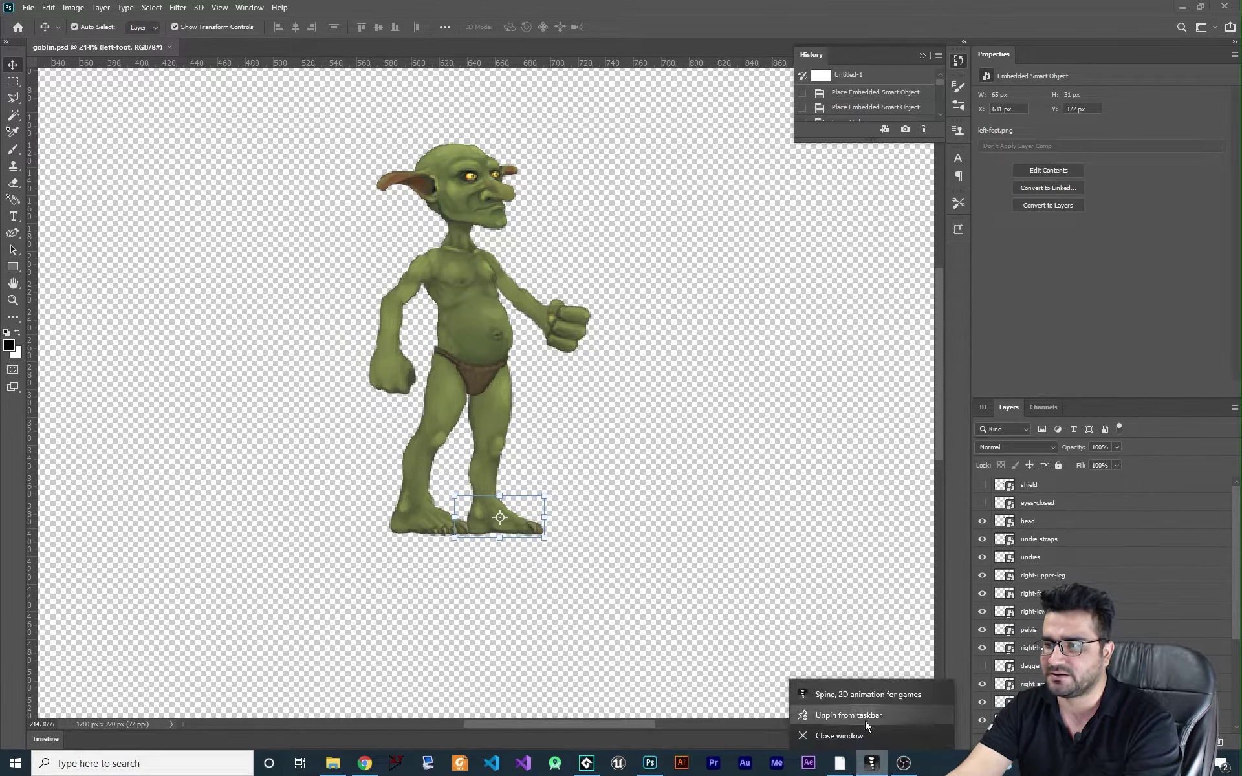
{"action": "right_click", "coordinate": [866, 697]}
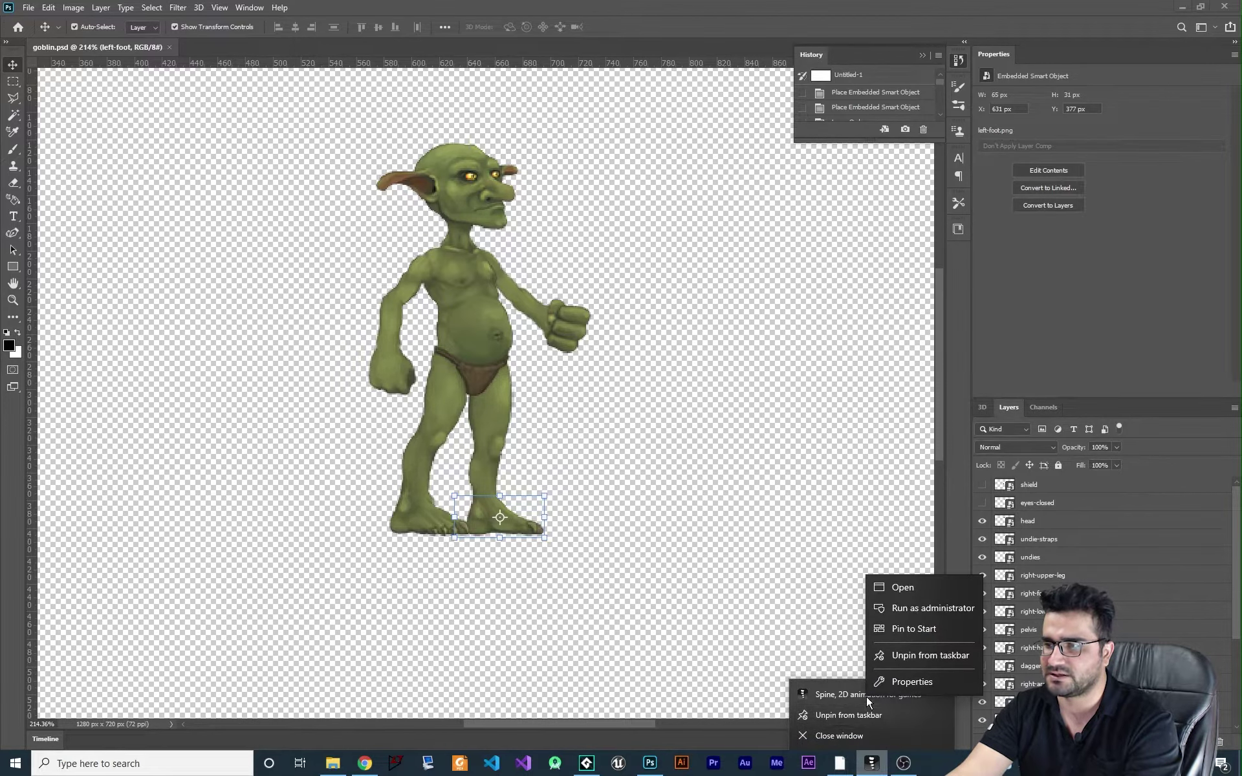
{"action": "left_click", "coordinate": [924, 682]}
{"action": "left_click", "coordinate": [940, 631]}
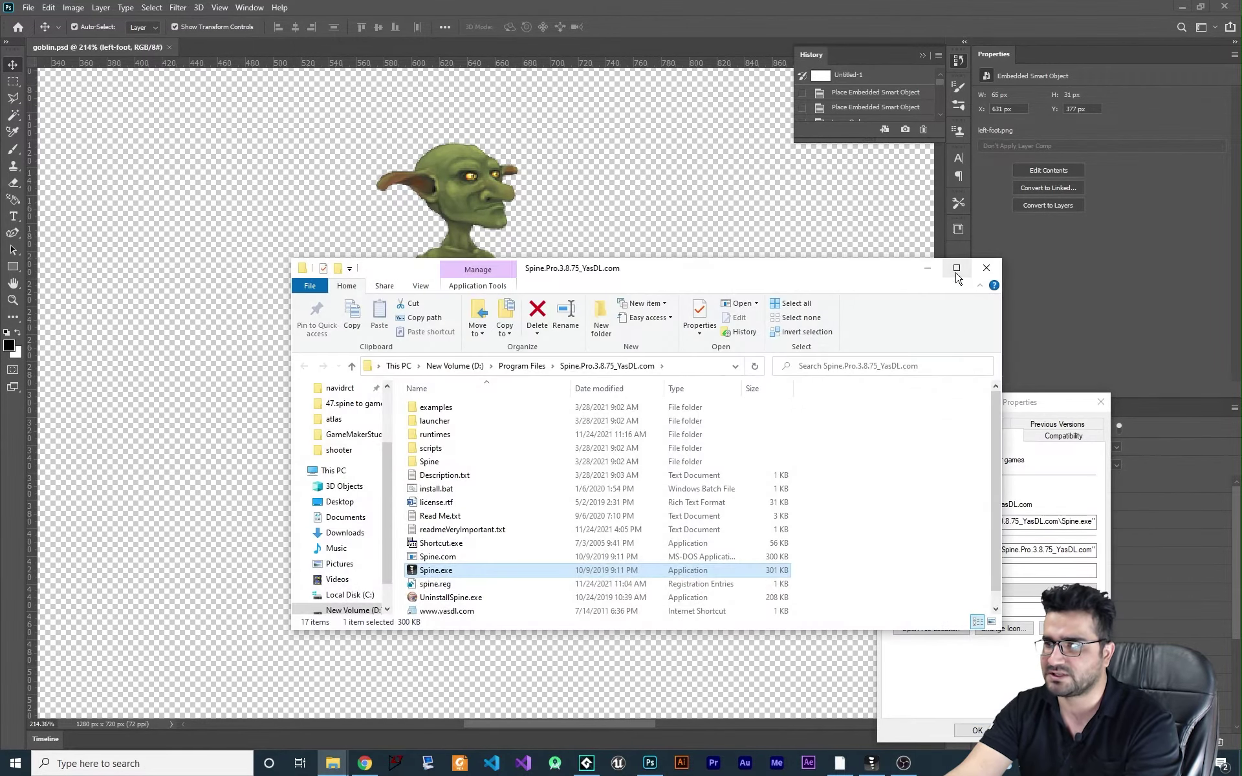
Maximize the window, go into scripts\photoshop and select PhotoshopToSpine.jsx
{"action": "left_click", "coordinate": [956, 267]}
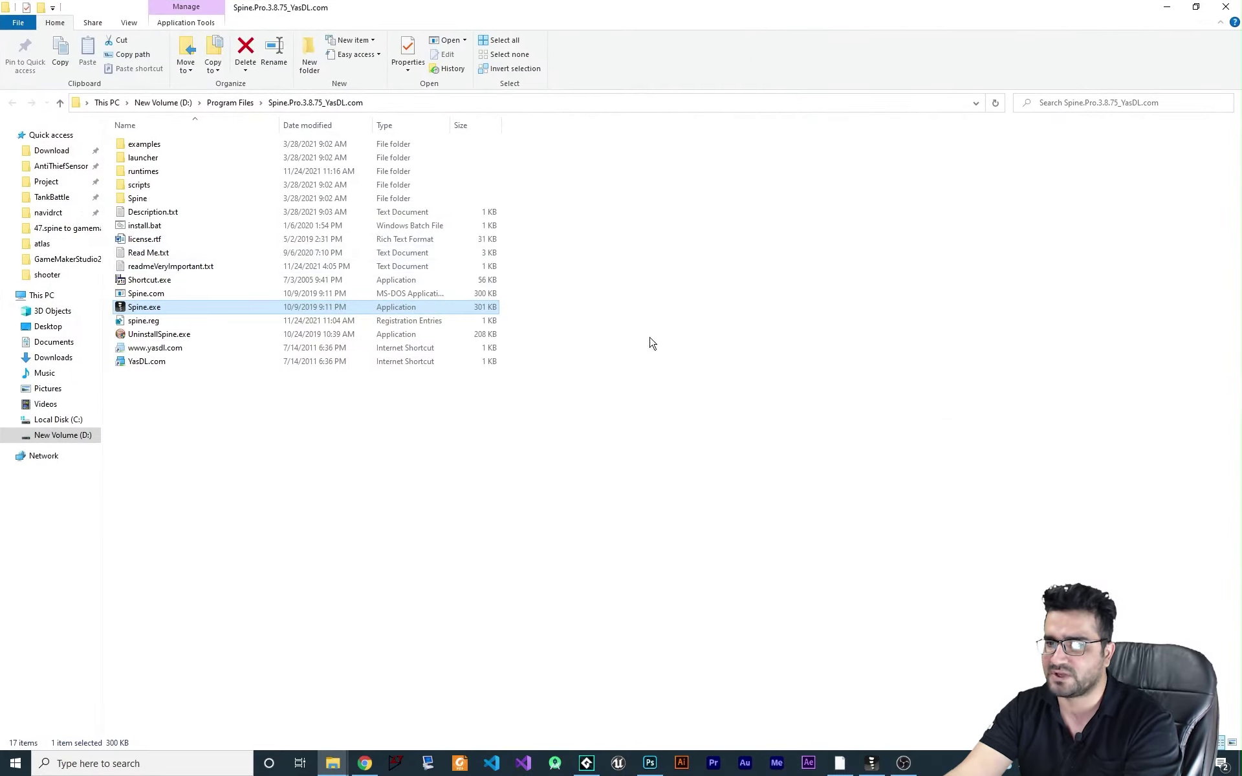
{"action": "double_click", "coordinate": [167, 187]}
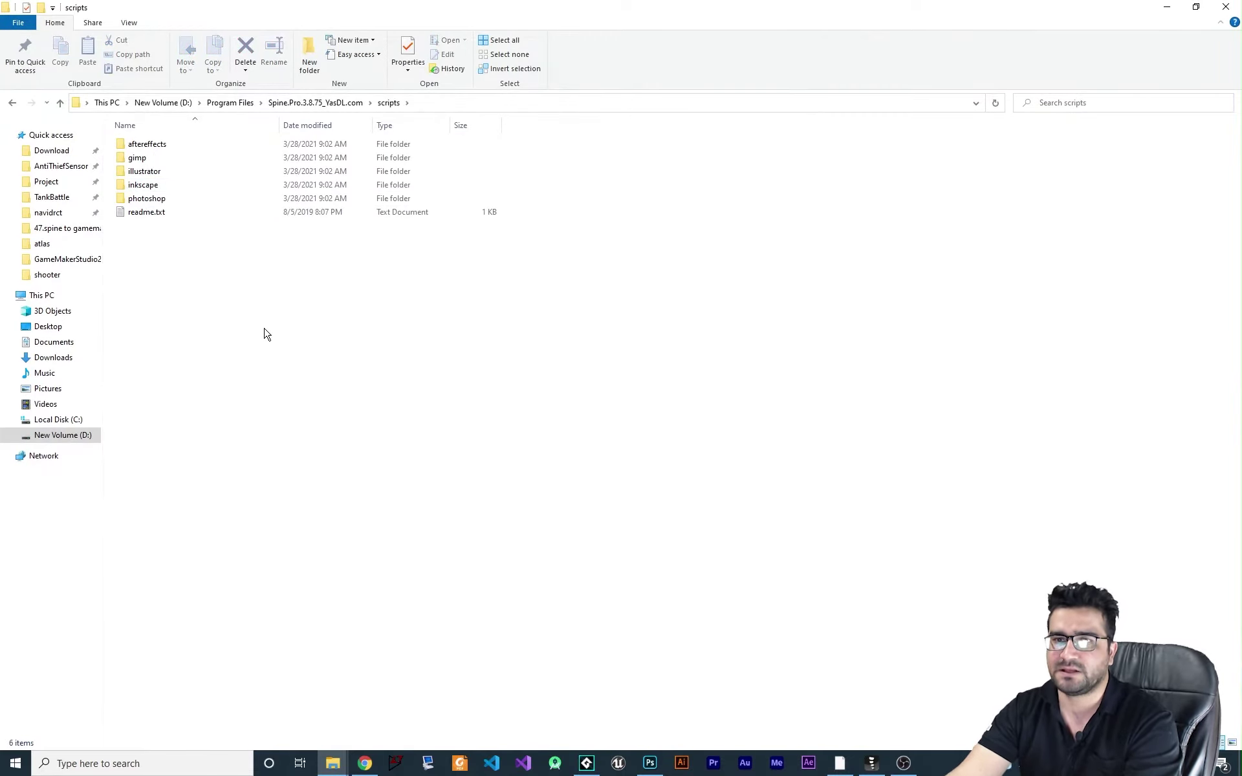
{"action": "left_click_drag", "start_coordinate": [234, 320], "coordinate": [110, 127]}
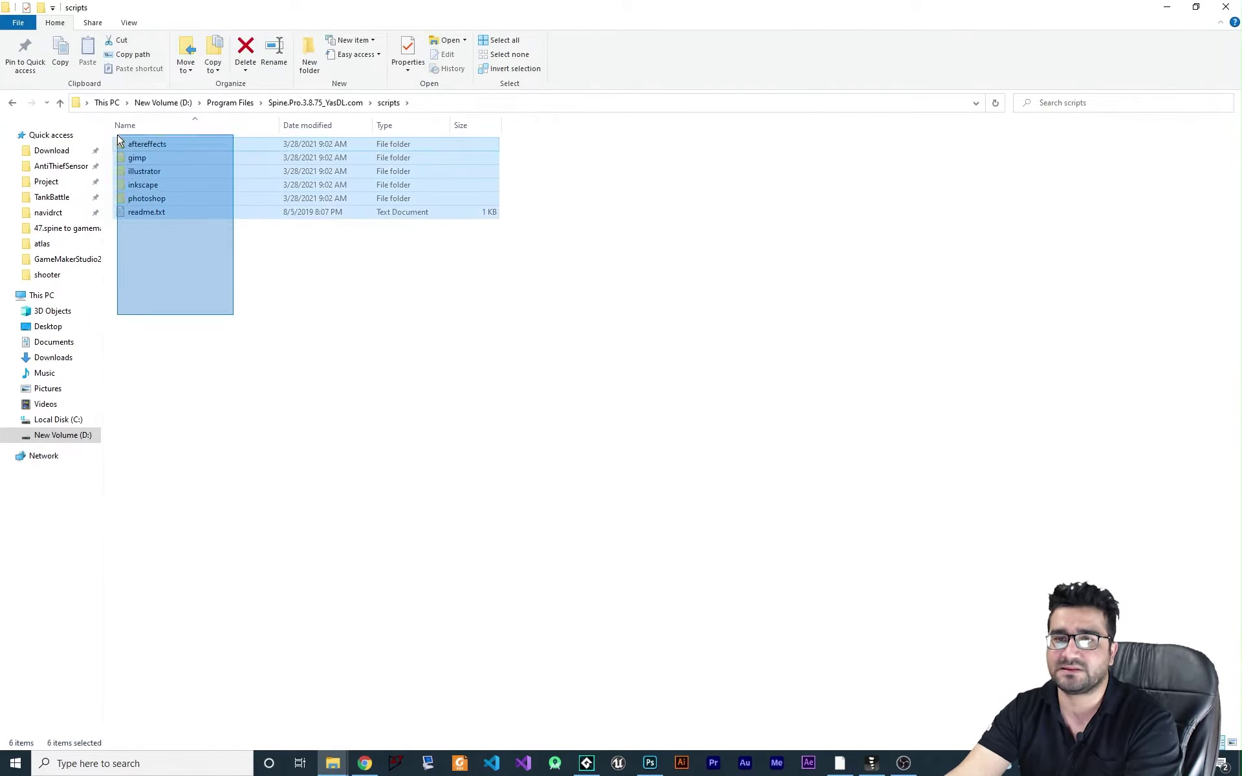
{"action": "left_click", "coordinate": [185, 280]}
{"action": "left_click", "coordinate": [149, 145]}
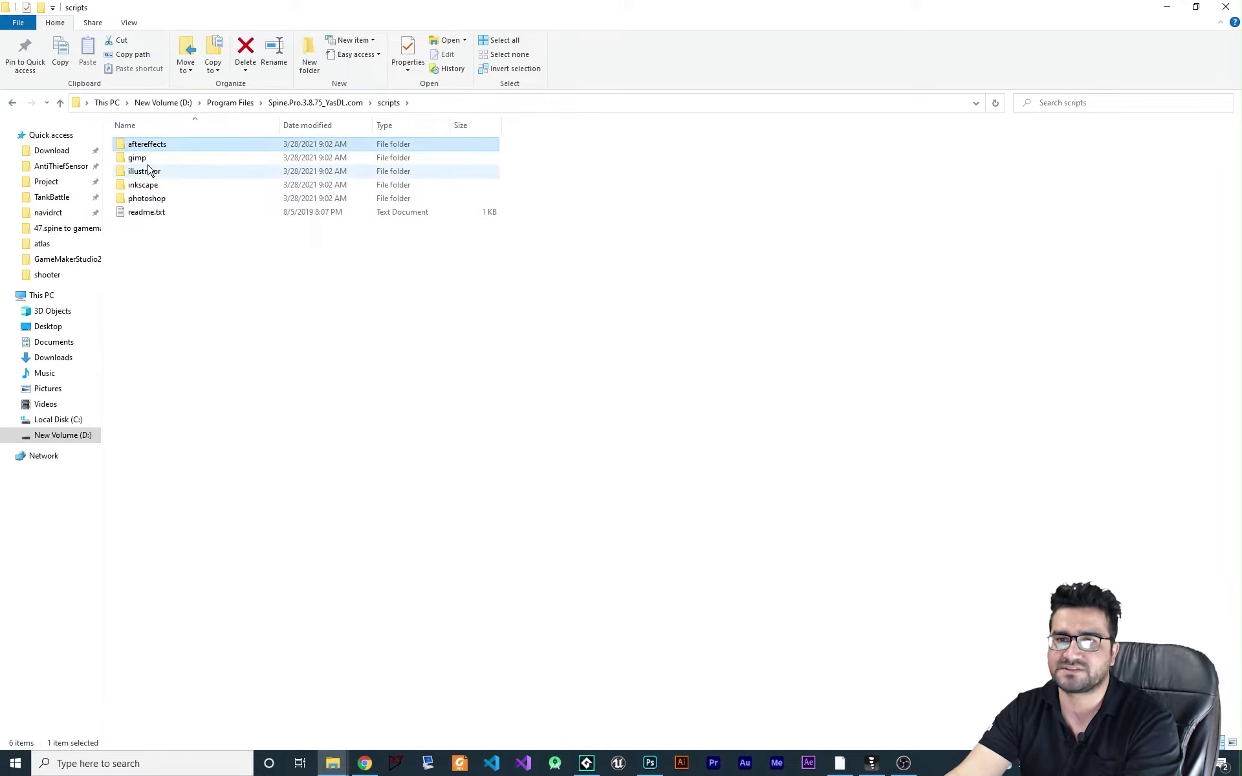
{"action": "left_click", "coordinate": [138, 159]}
{"action": "left_click", "coordinate": [146, 170]}
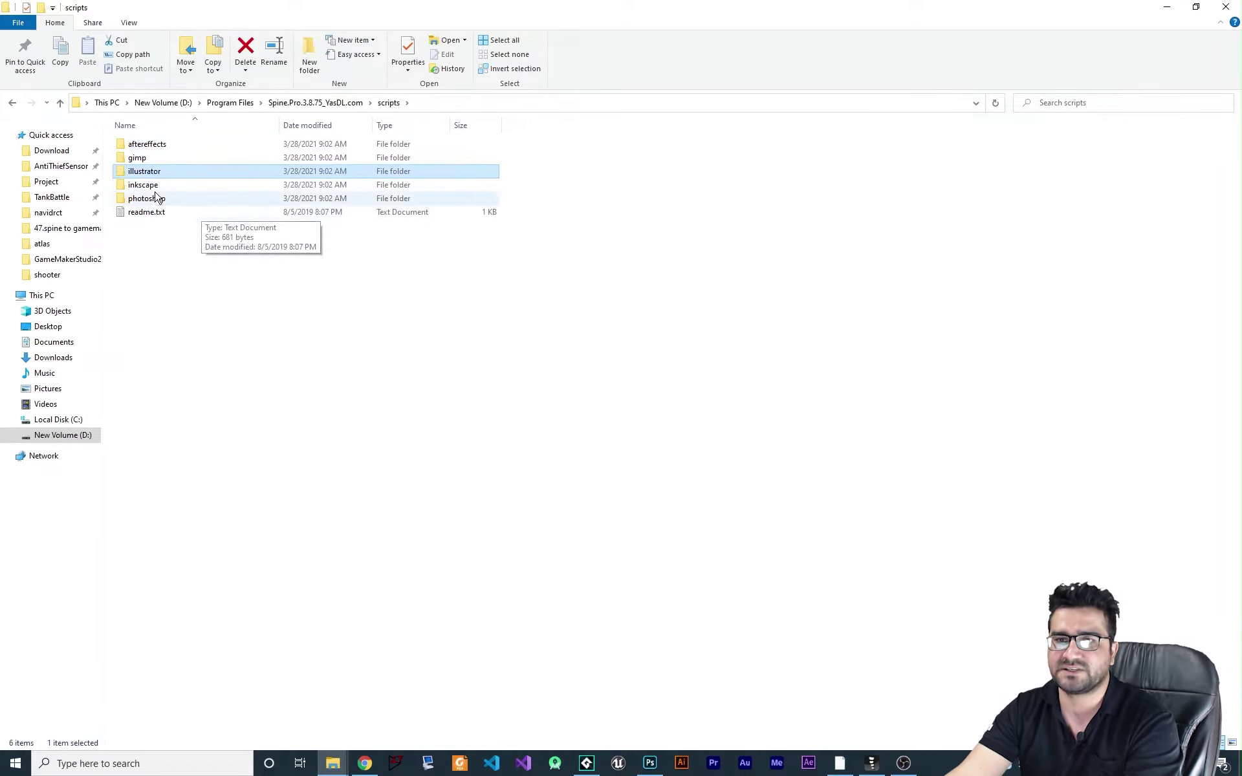
{"action": "left_click", "coordinate": [152, 186]}
{"action": "left_click", "coordinate": [156, 200]}
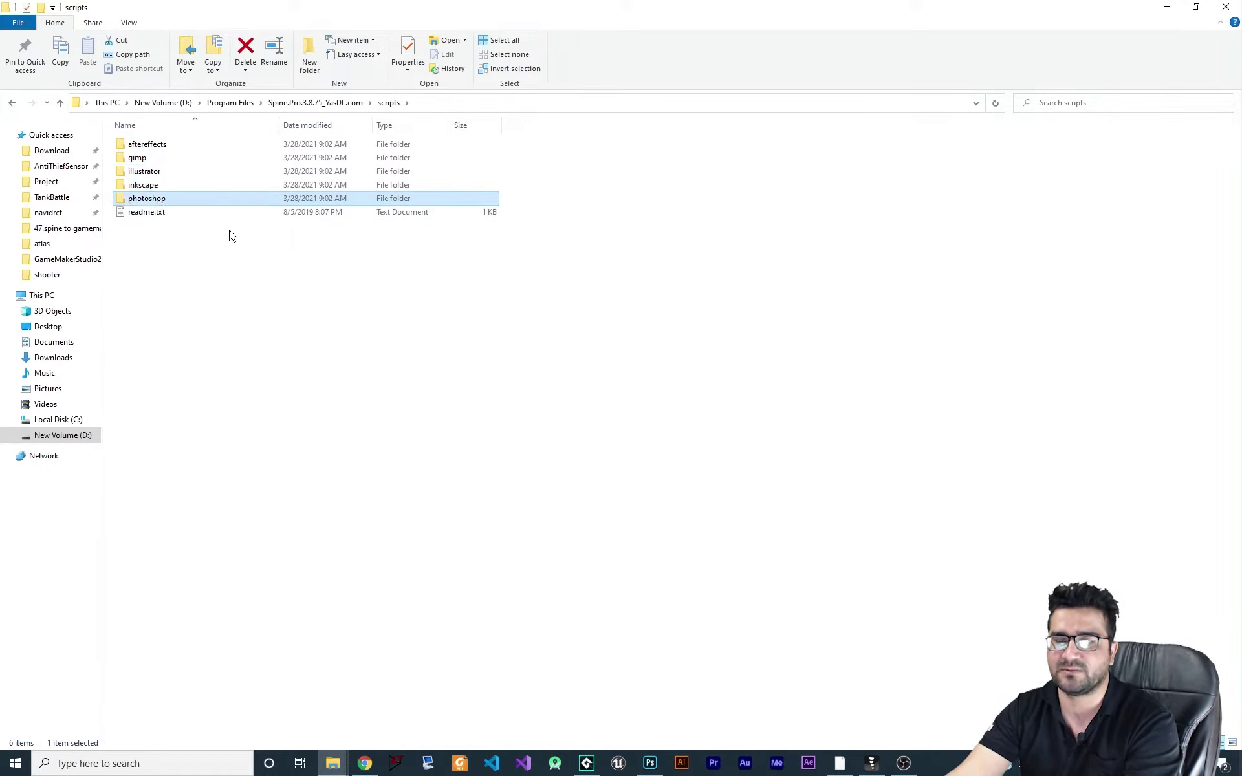
{"action": "double_click", "coordinate": [158, 202]}
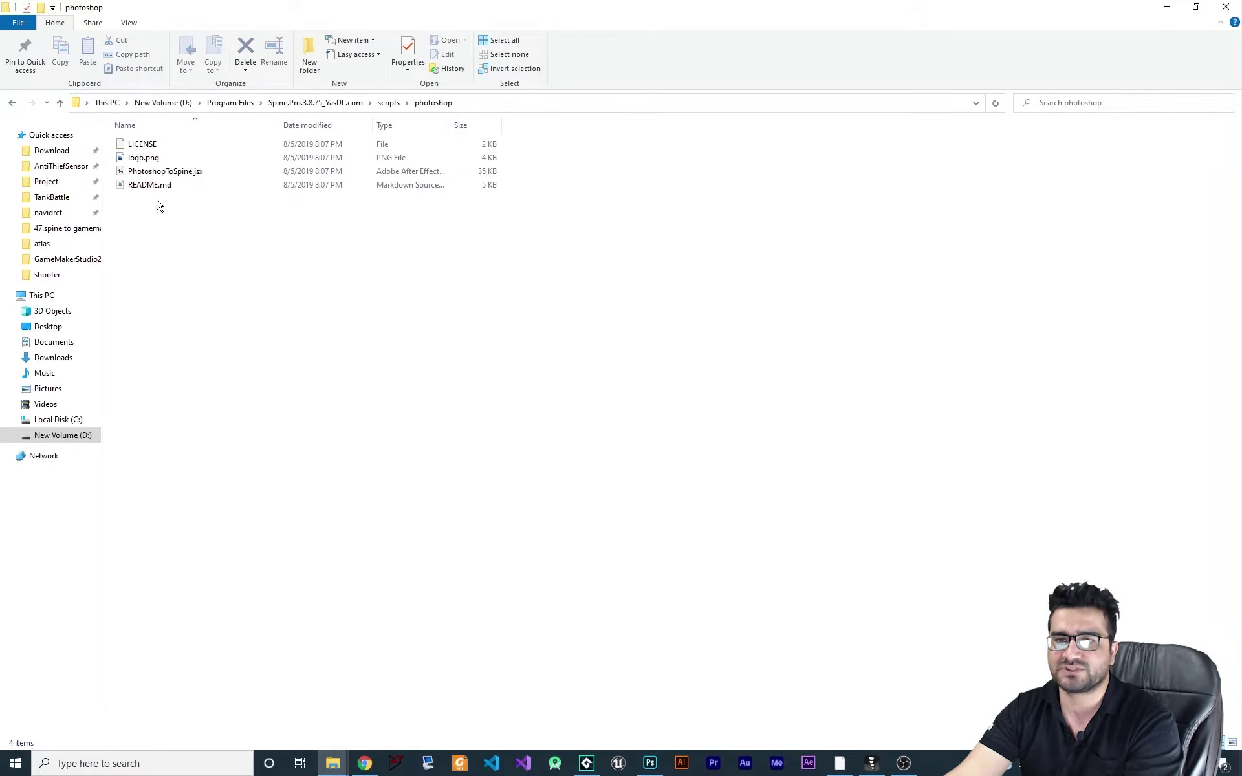
{"action": "left_click", "coordinate": [174, 172]}
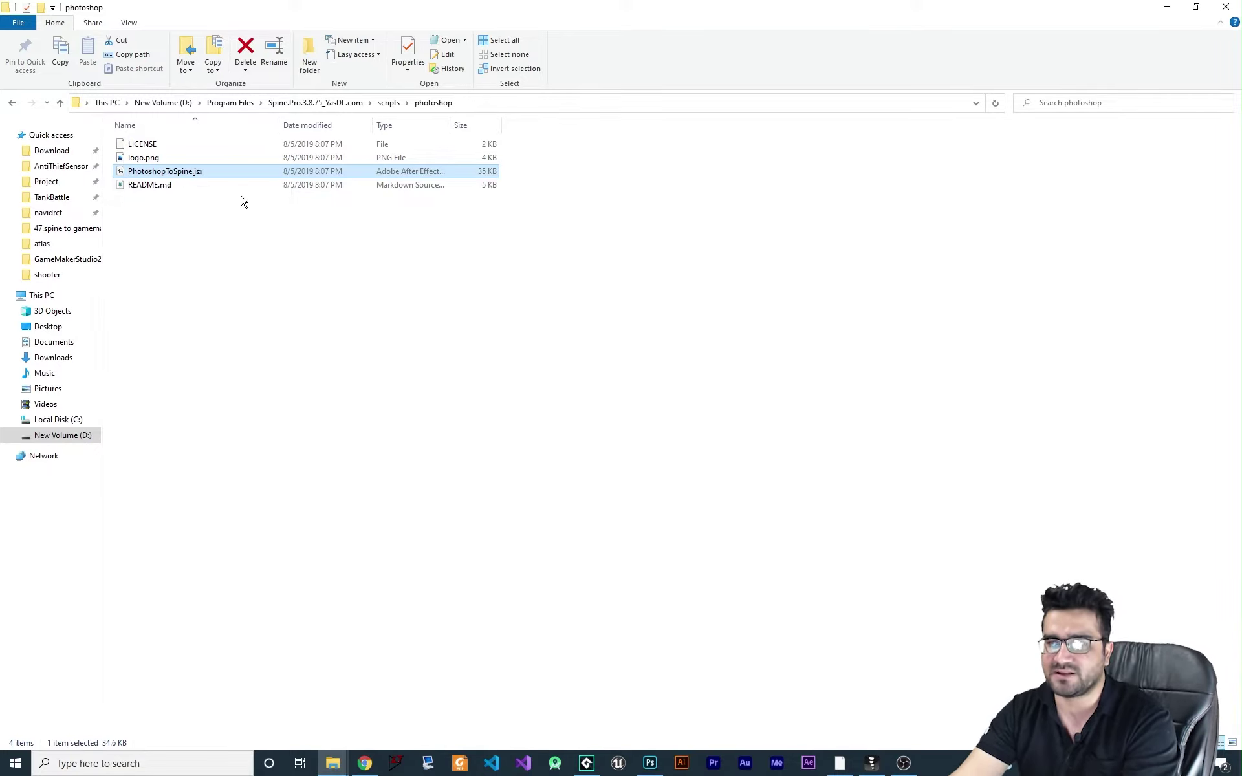
Open Photoshop 2020's install folder, browse to Presets\Scripts and select PhotoshopToSpine.jsx
{"action": "right_click", "coordinate": [652, 763]}
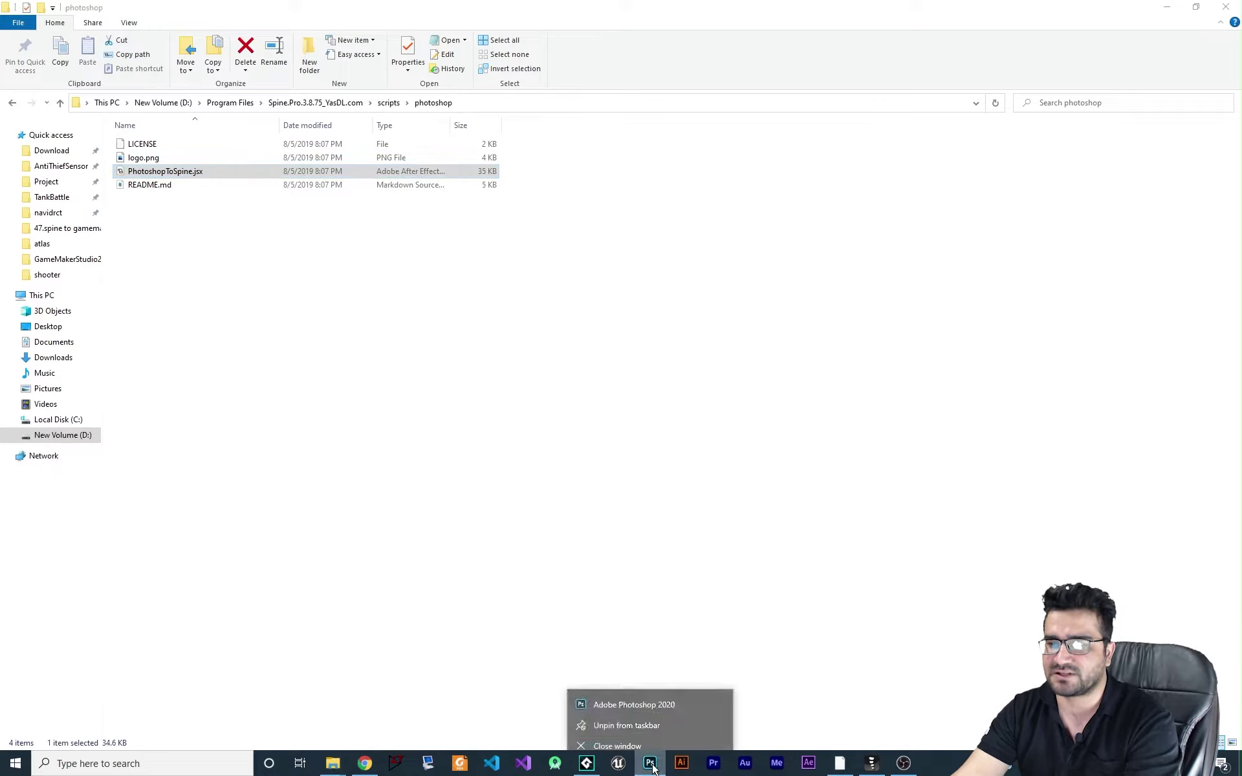
{"action": "right_click", "coordinate": [638, 695]}
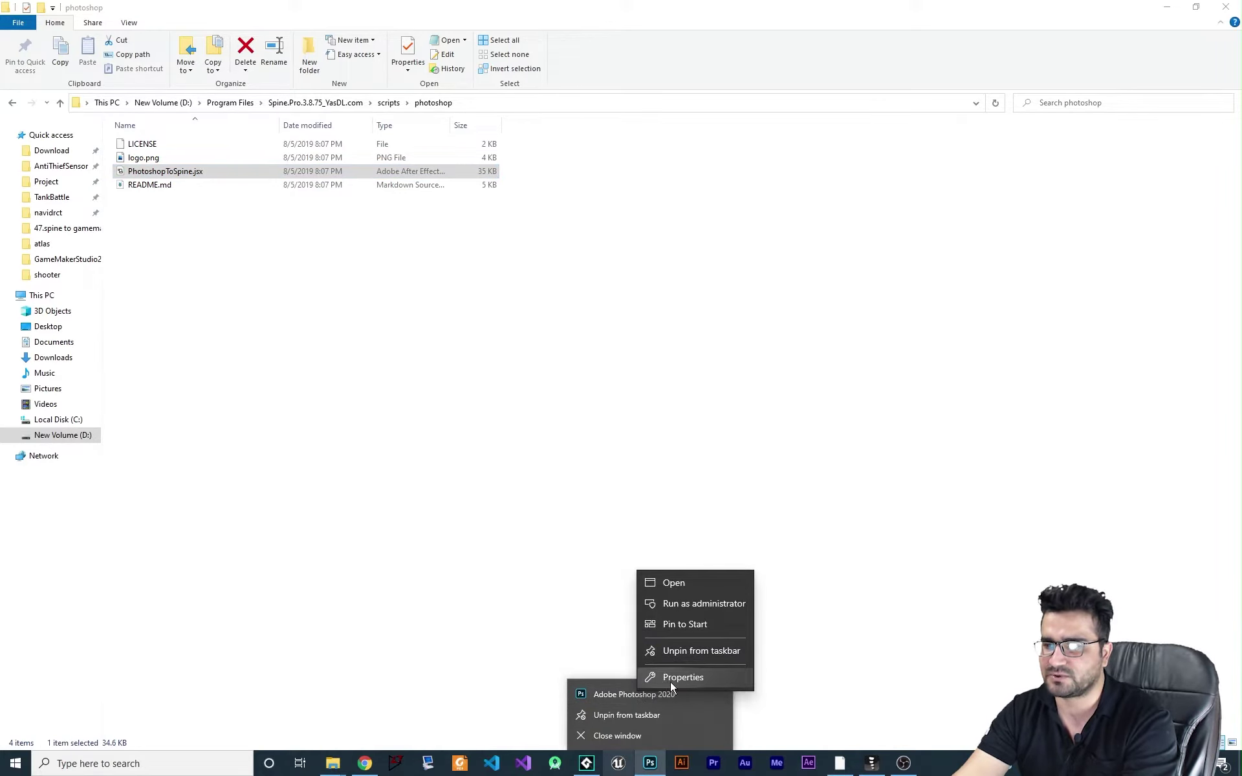
{"action": "left_click", "coordinate": [690, 684]}
{"action": "left_click", "coordinate": [715, 633]}
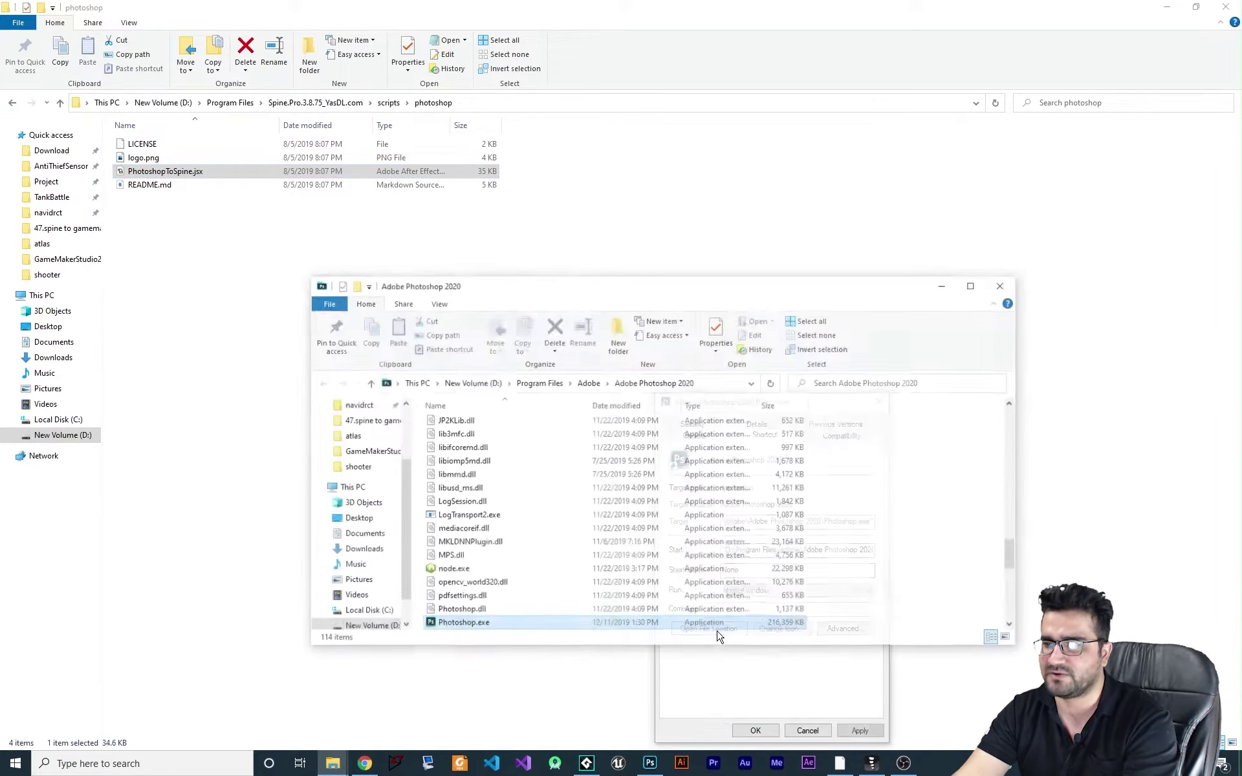
{"action": "scroll", "coordinate": [542, 542], "scroll_direction": "up", "scroll_amount": 20}
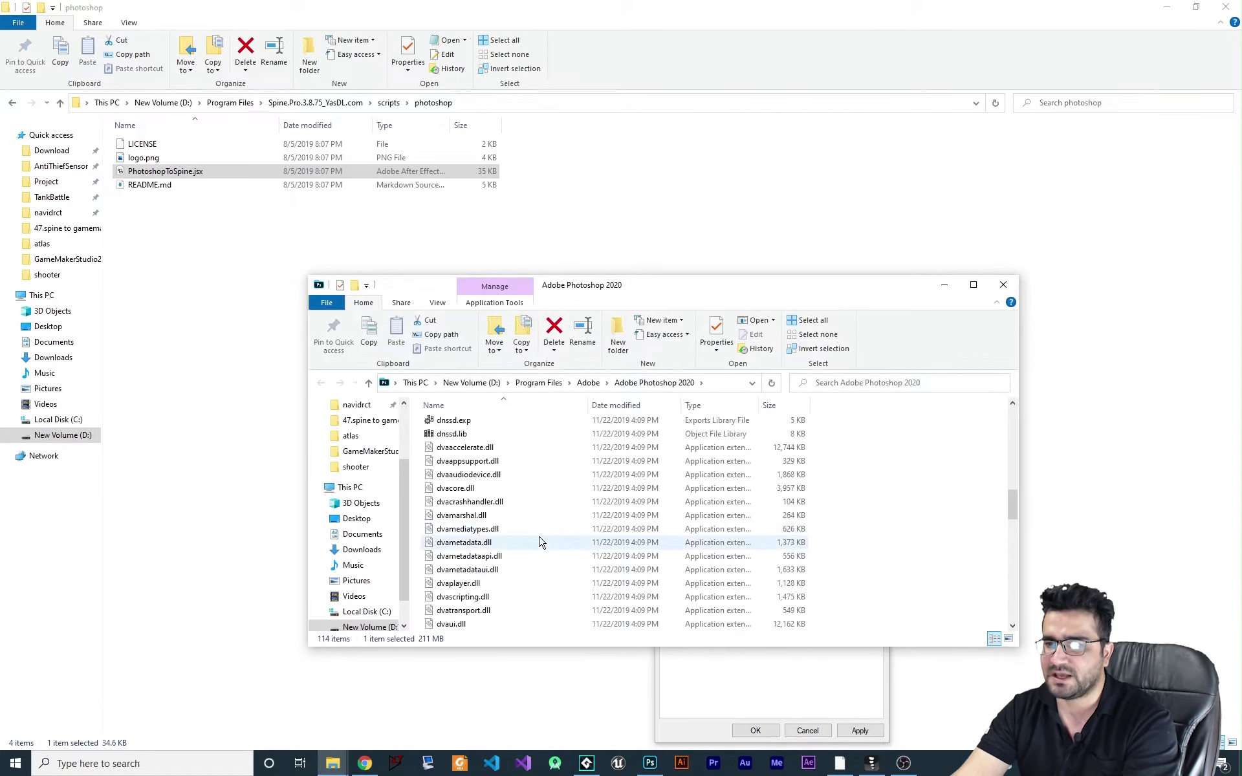
{"action": "left_click", "coordinate": [973, 285]}
{"action": "double_click", "coordinate": [173, 214]}
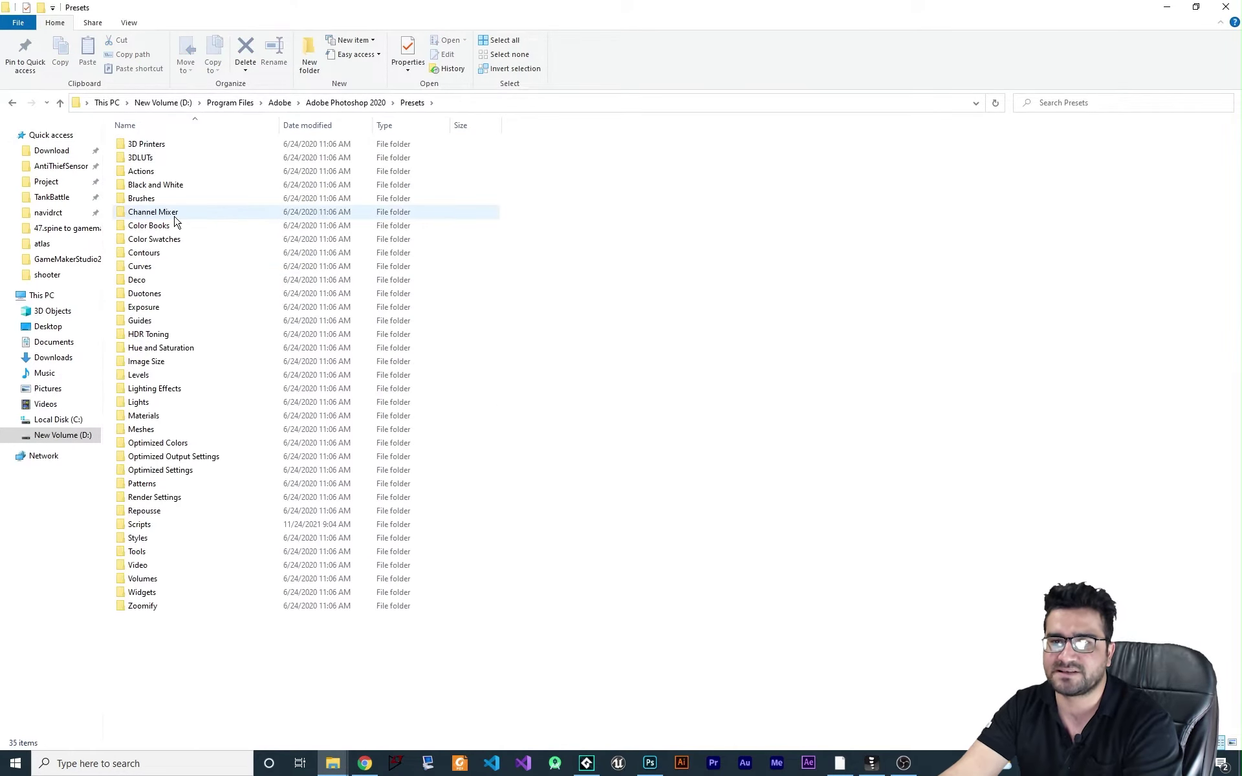
{"action": "double_click", "coordinate": [155, 525]}
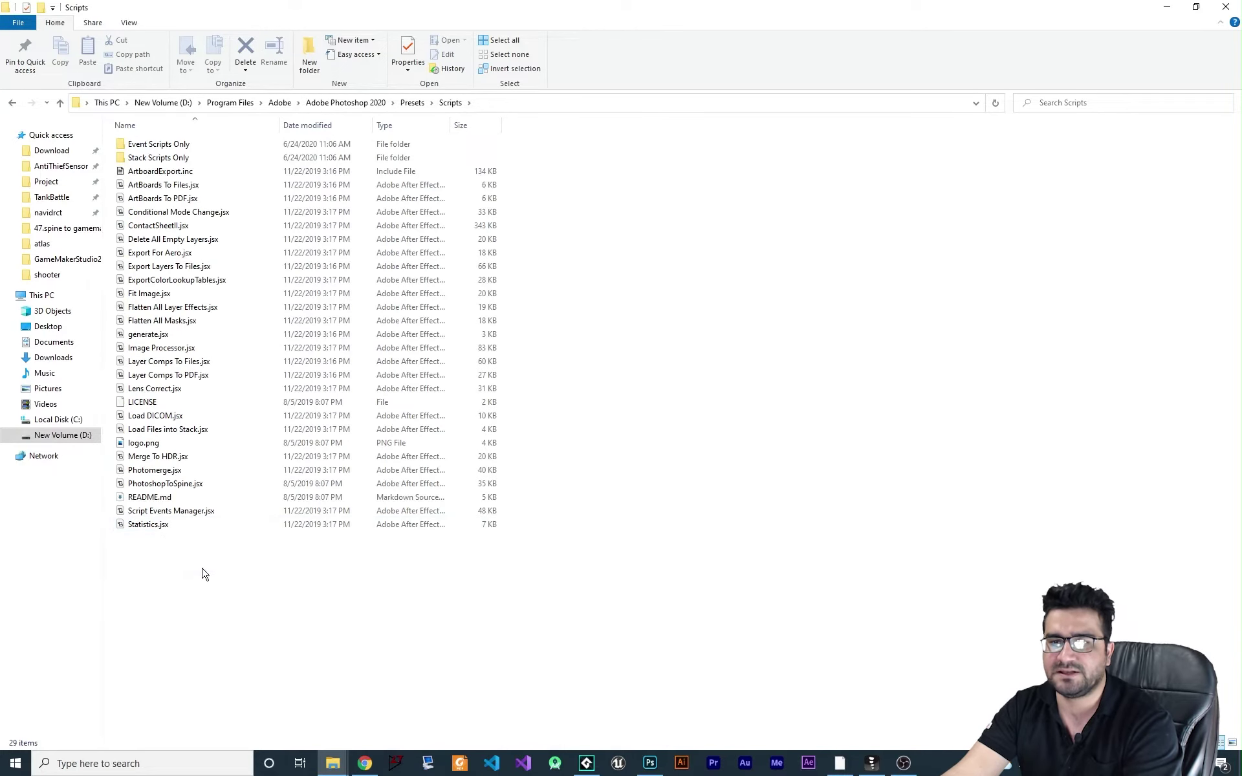
{"action": "left_click", "coordinate": [154, 490]}
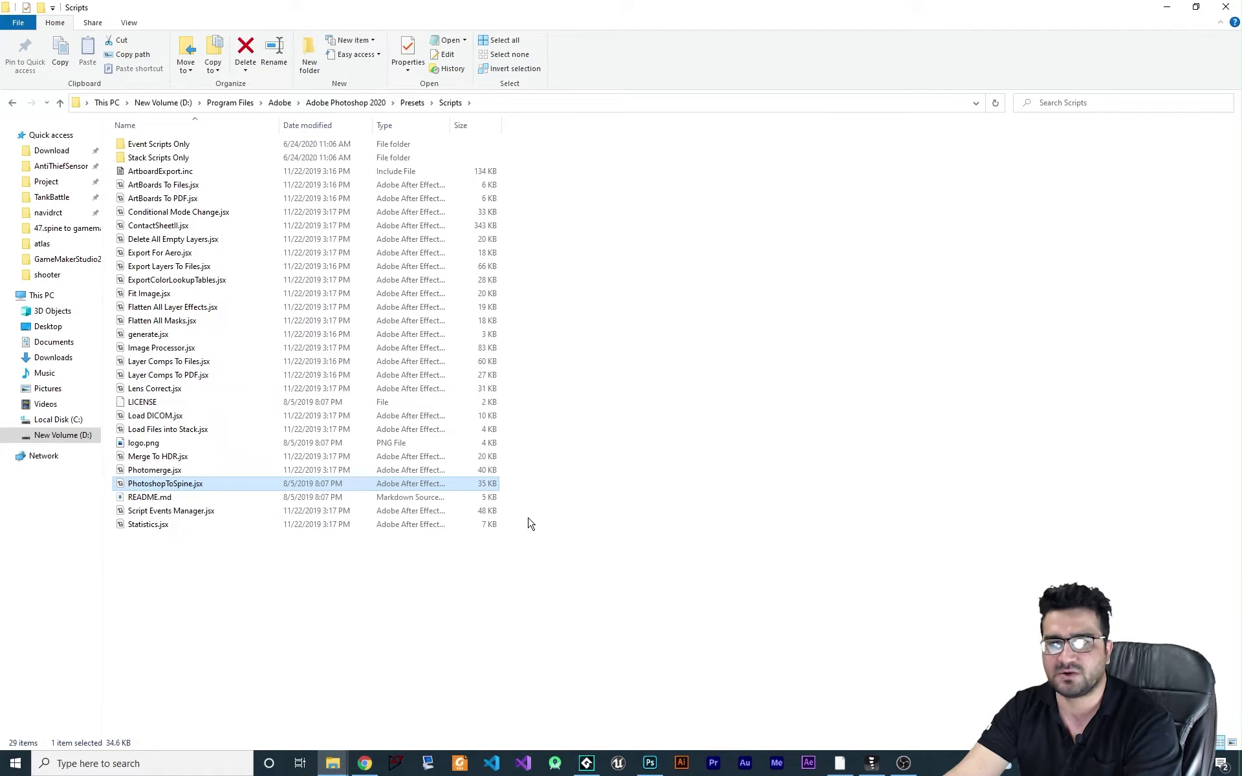
Run File > Scripts > PhotoshopToSpine on goblin.psd and dismiss the save-first alert
{"action": "left_click", "coordinate": [650, 763]}
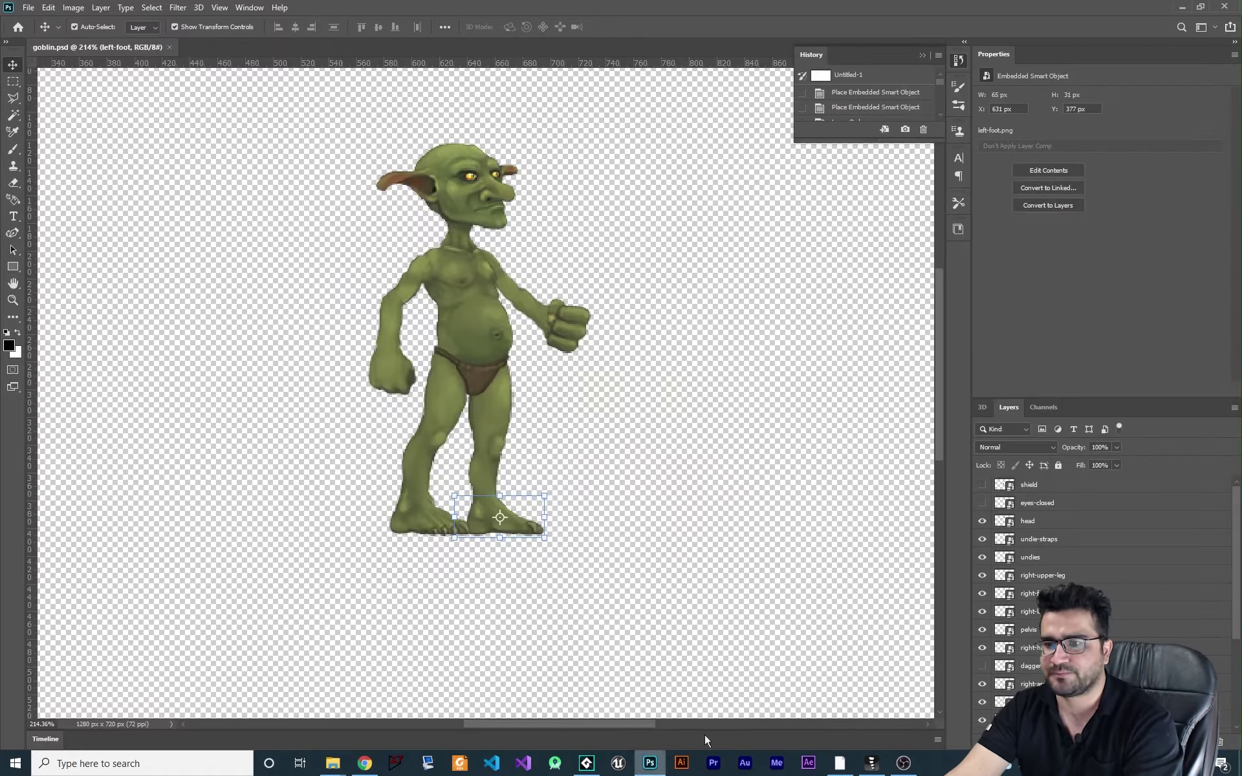
{"action": "left_click", "coordinate": [29, 7]}
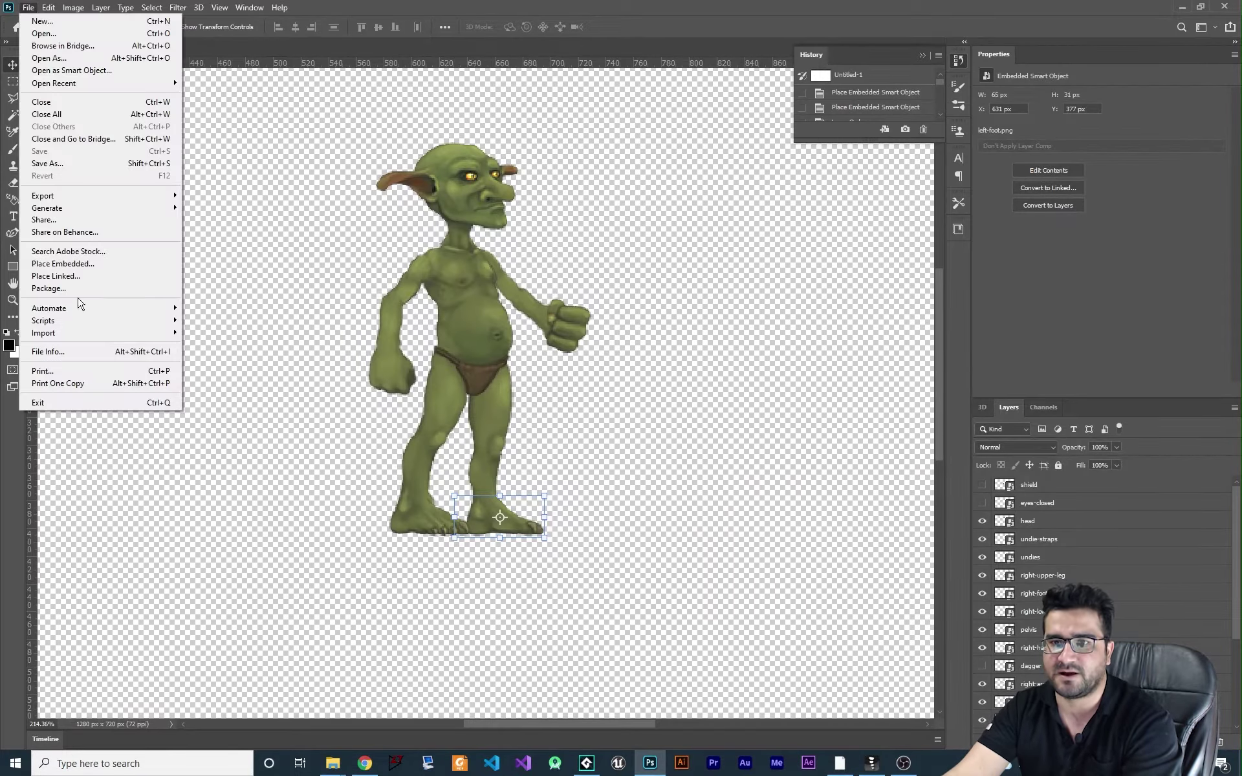
{"action": "mouse_move", "coordinate": [83, 323]}
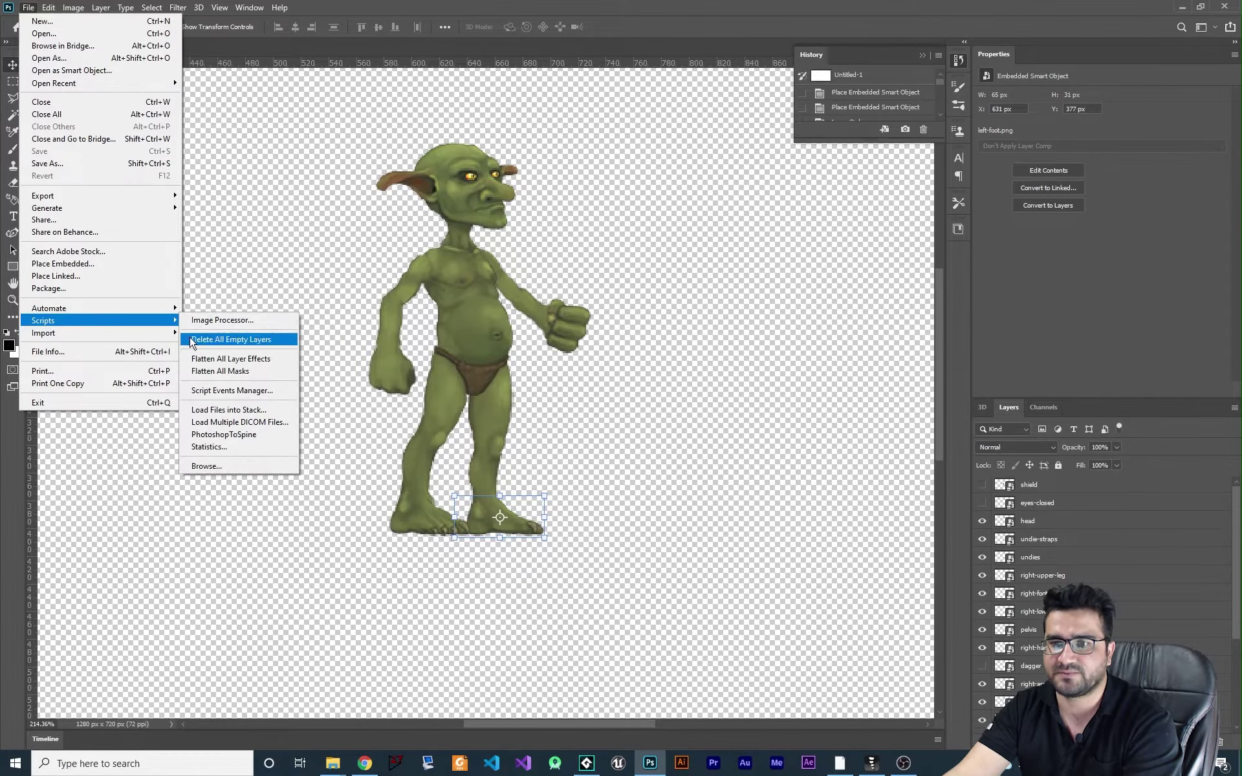
{"action": "left_click", "coordinate": [223, 435]}
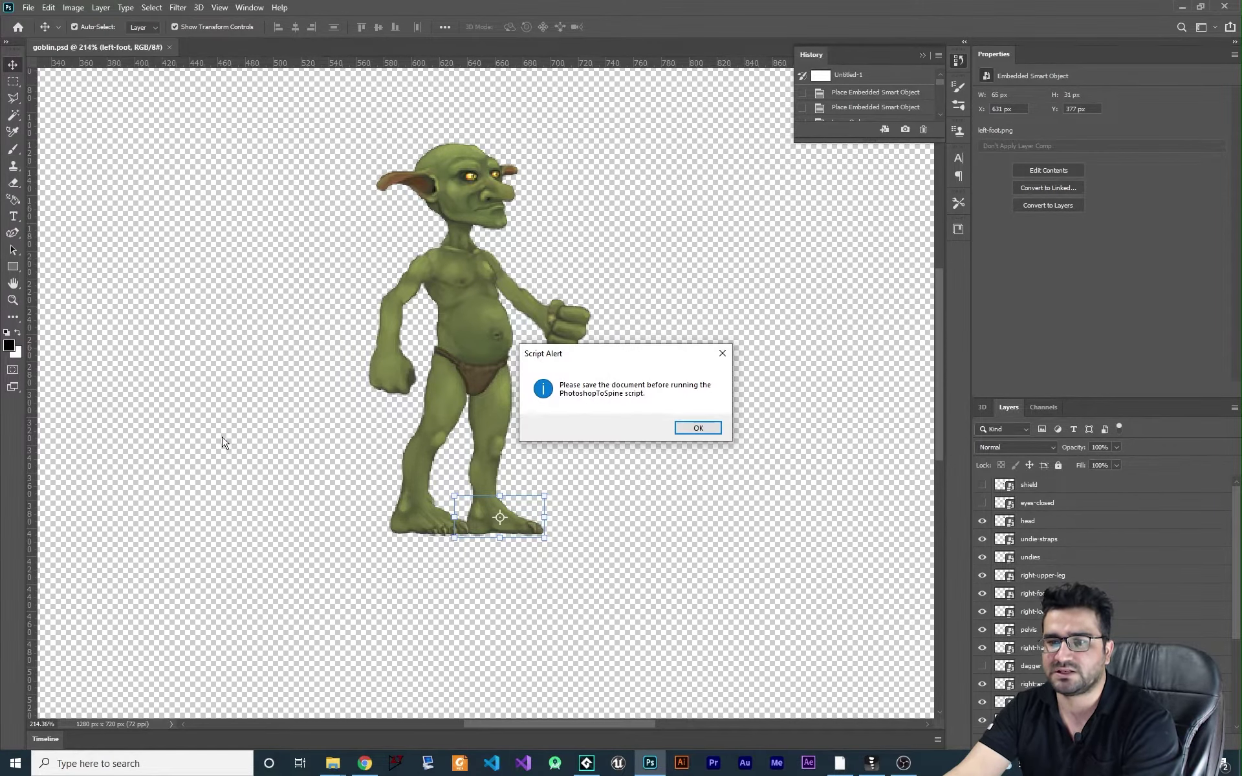
{"action": "left_click", "coordinate": [697, 429]}
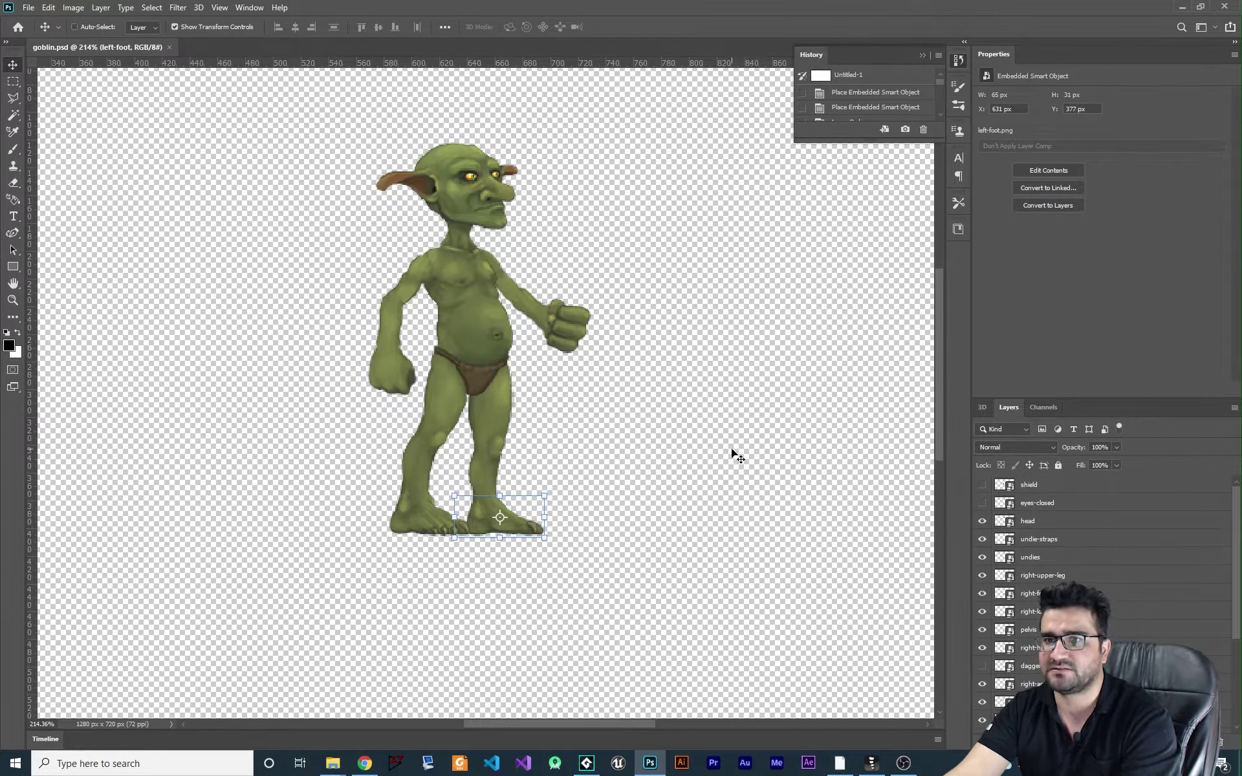
{"action": "left_click", "coordinate": [582, 445]}
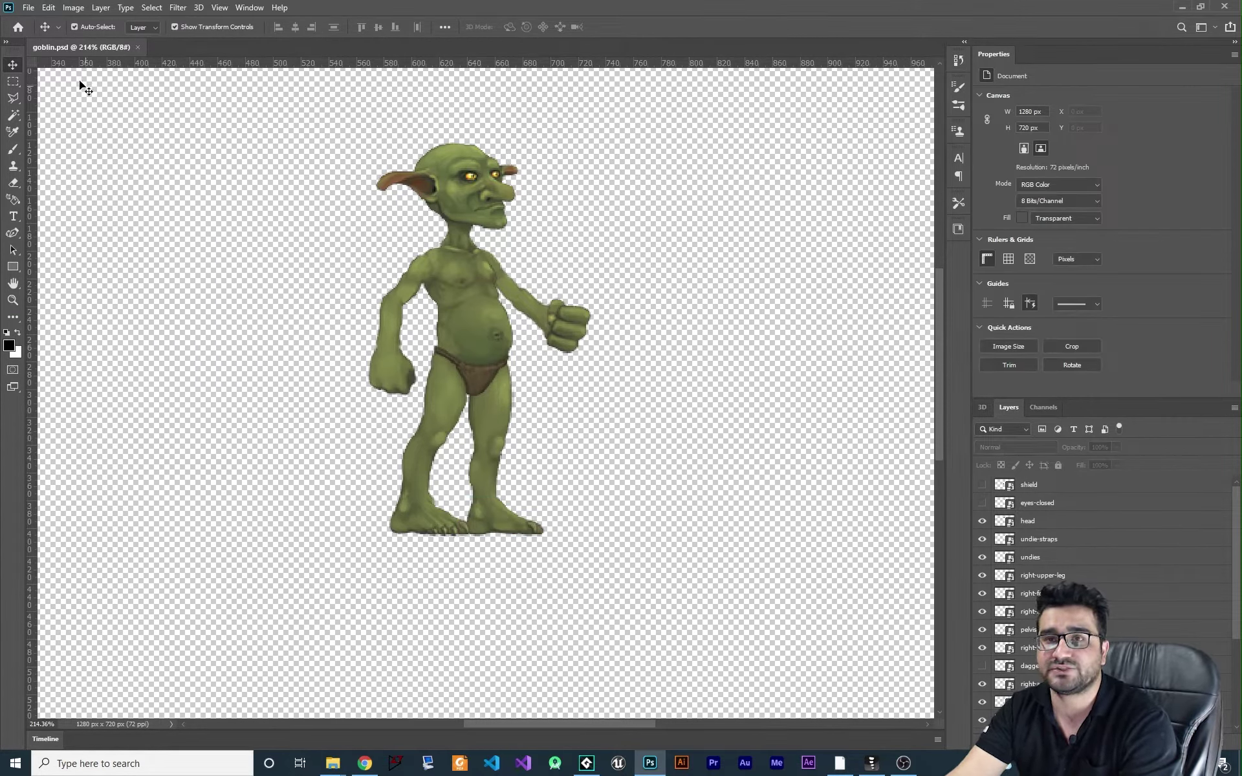
Save goblin.psd into a newly created folder named yt
{"action": "left_click", "coordinate": [29, 8]}
{"action": "left_click", "coordinate": [88, 176]}
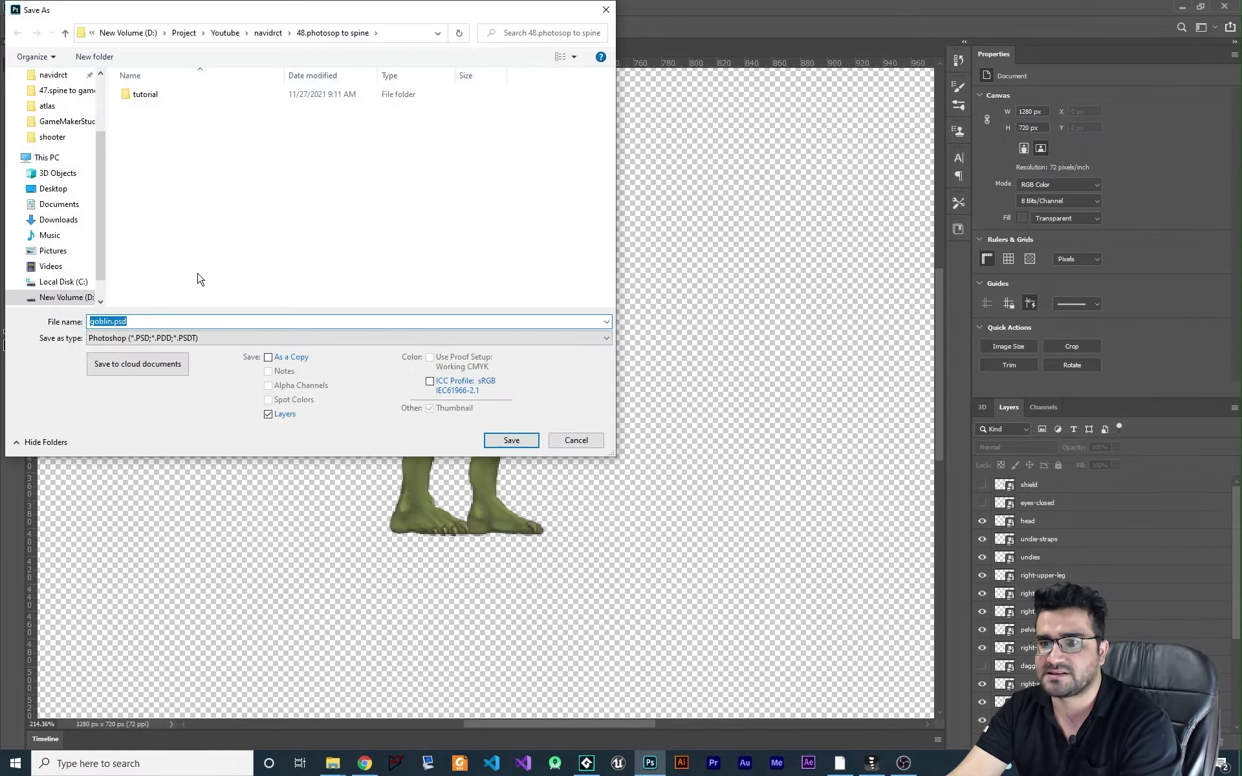
{"action": "right_click", "coordinate": [207, 180]}
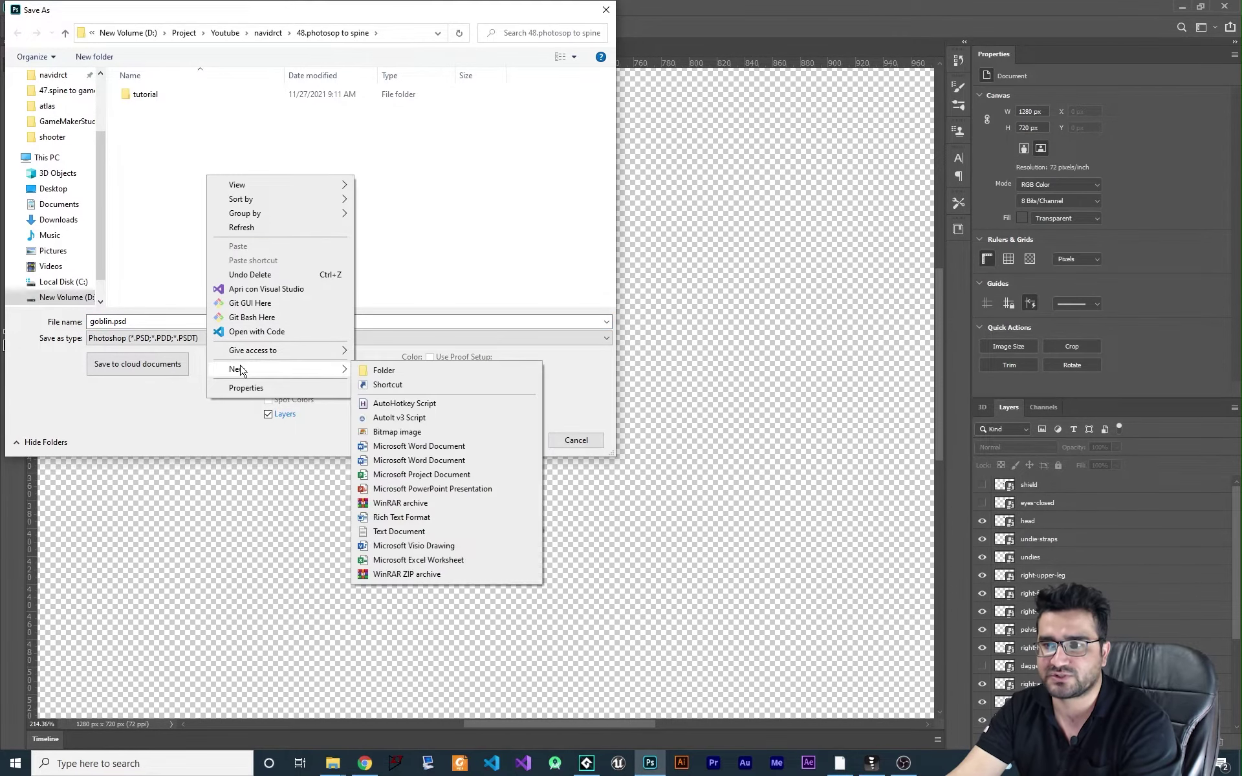
{"action": "mouse_move", "coordinate": [239, 369]}
{"action": "left_click", "coordinate": [390, 370]}
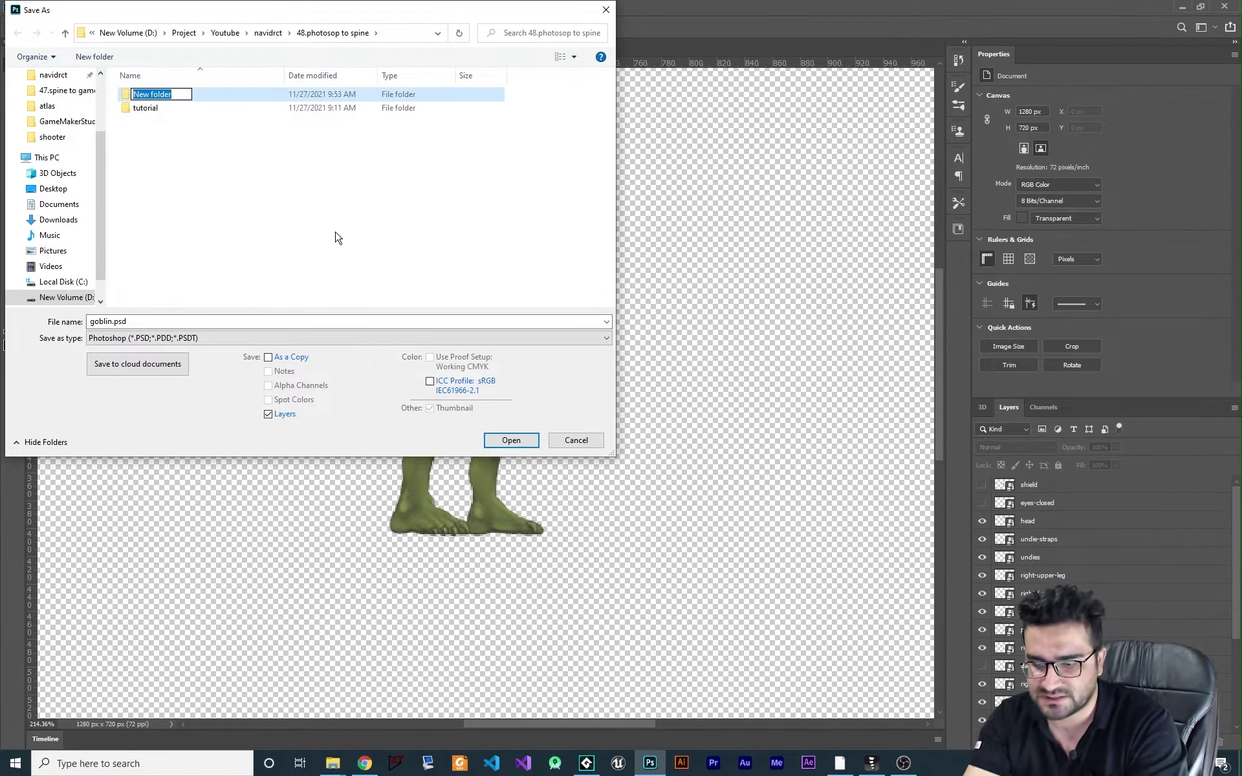
{"action": "type", "text": "yt"}
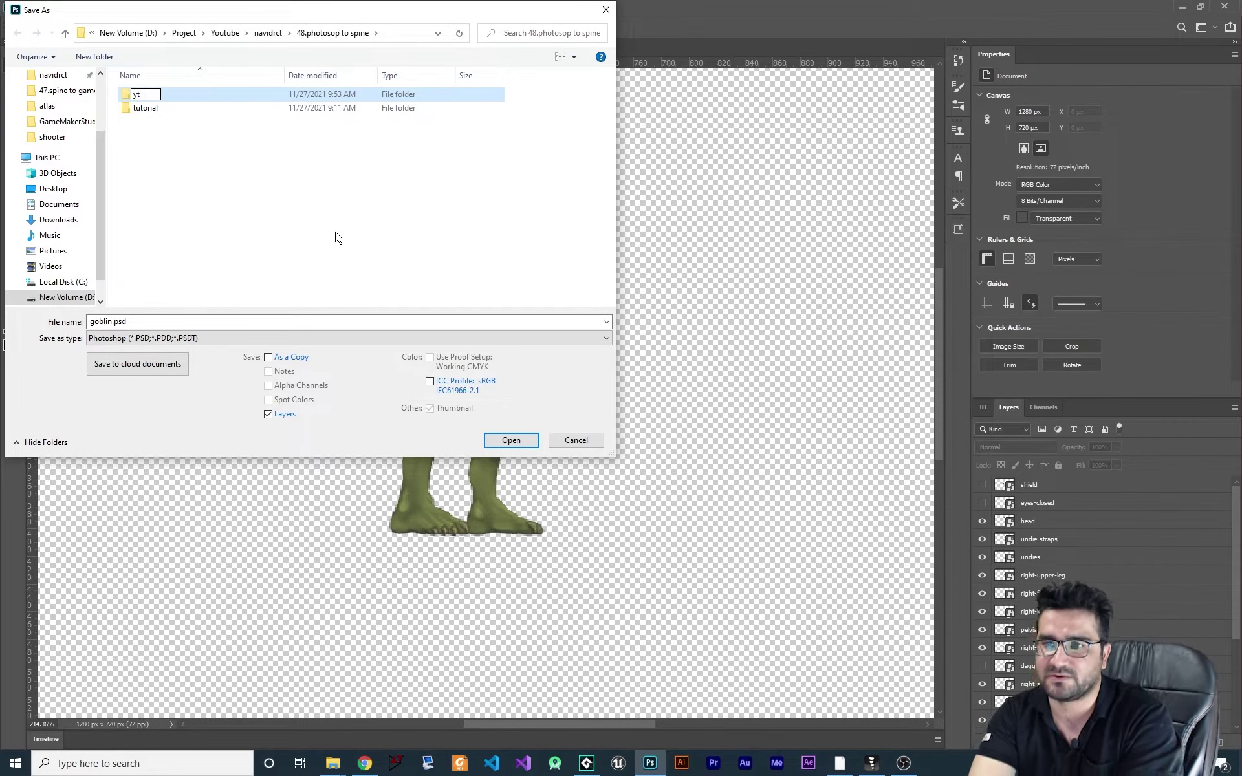
{"action": "key", "text": "Return"}
{"action": "key", "text": "Return"}
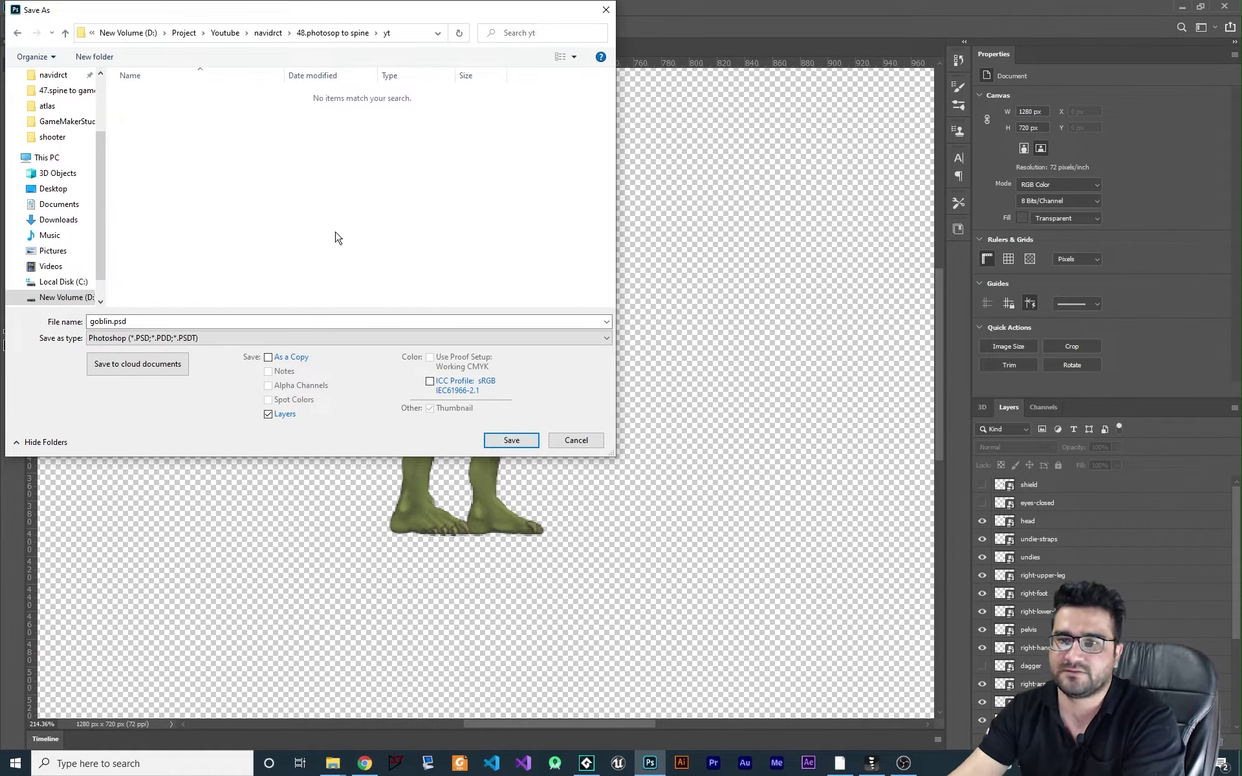
{"action": "left_click", "coordinate": [511, 442]}
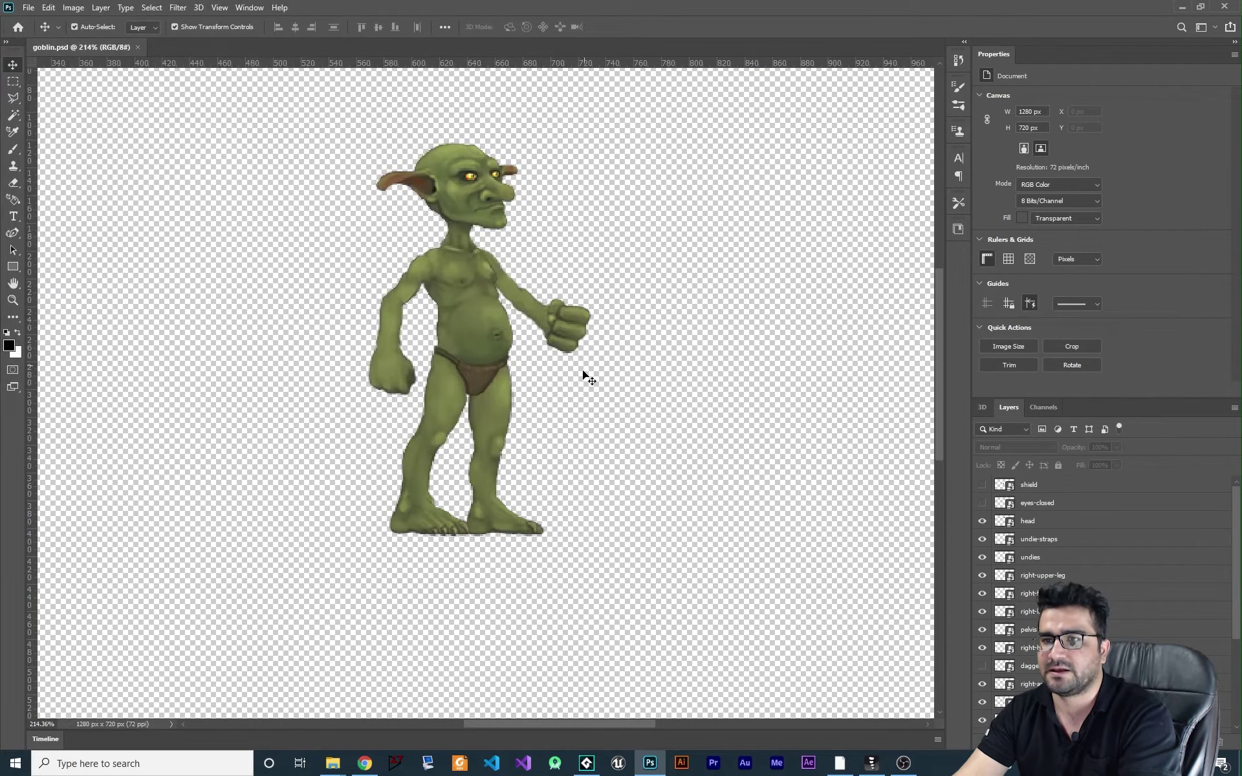
Launch File > Scripts > PhotoshopToSpine again and move its settings dialog aside
{"action": "left_click", "coordinate": [29, 7]}
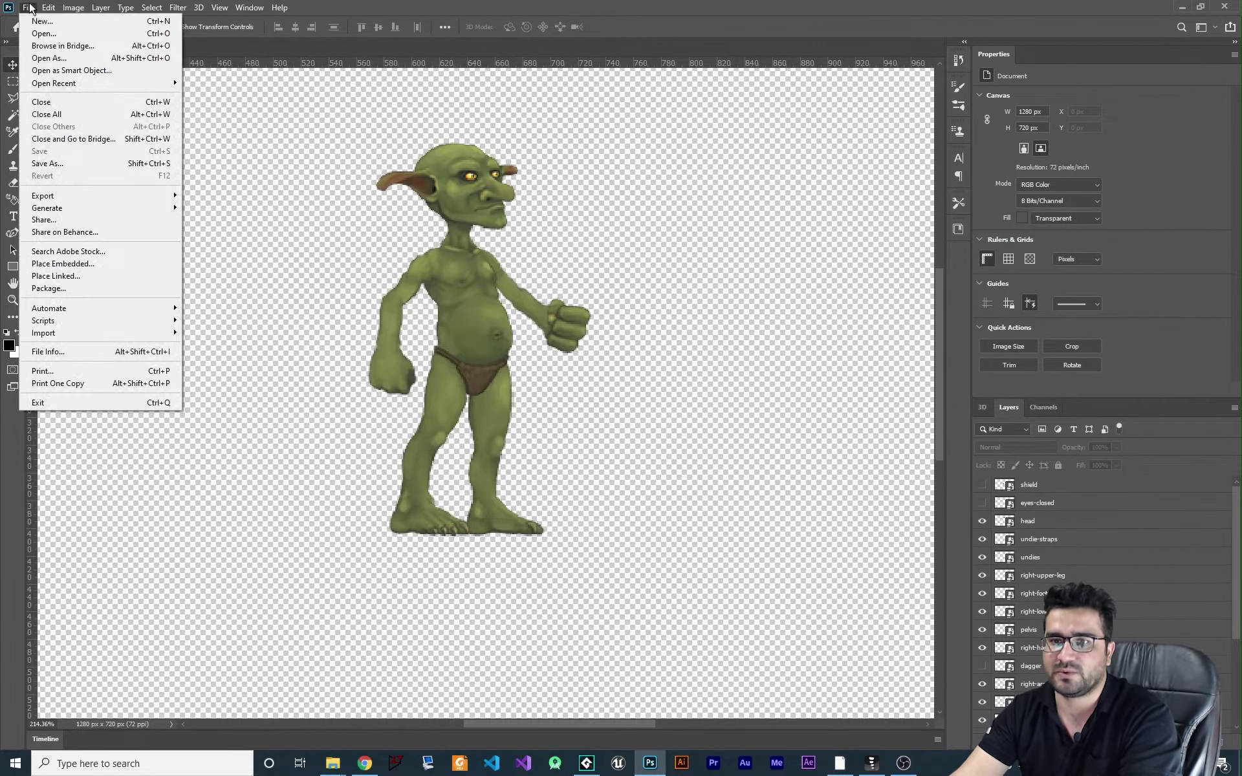
{"action": "mouse_move", "coordinate": [81, 322]}
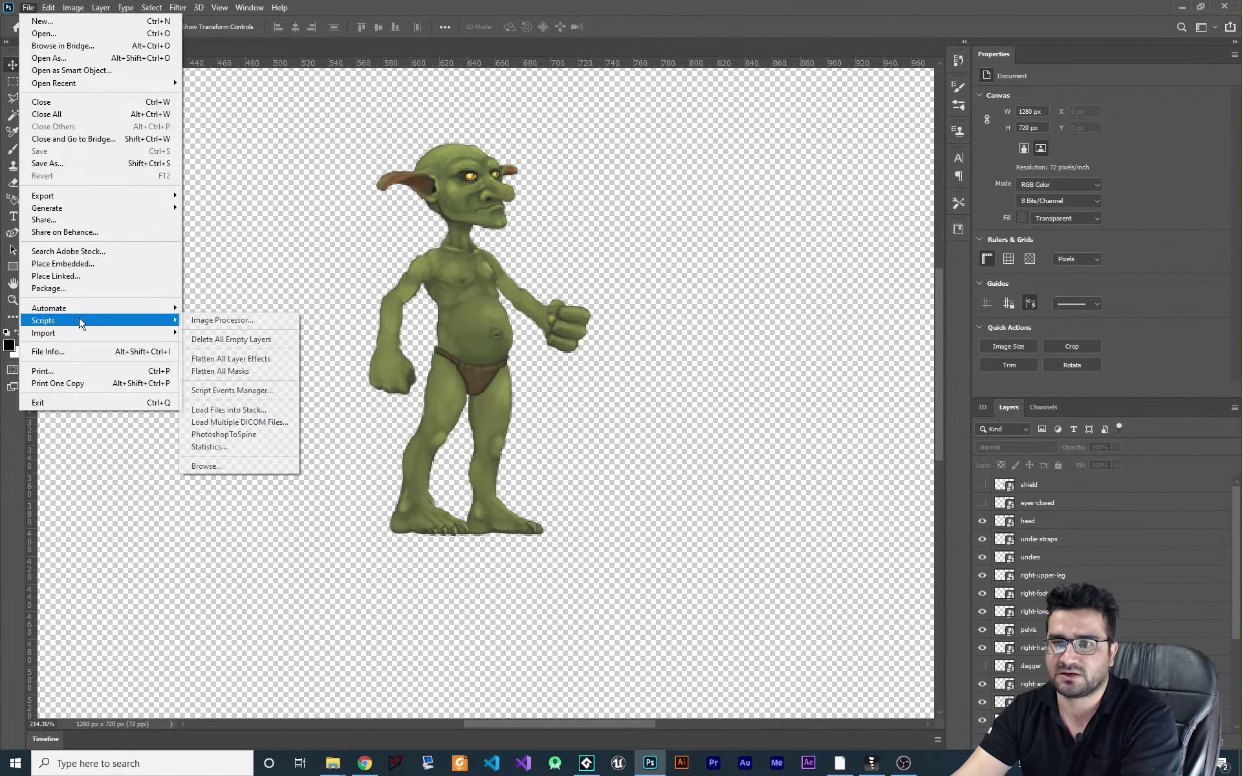
{"action": "left_click", "coordinate": [249, 437]}
{"action": "left_click_drag", "start_coordinate": [598, 207], "coordinate": [515, 177]}
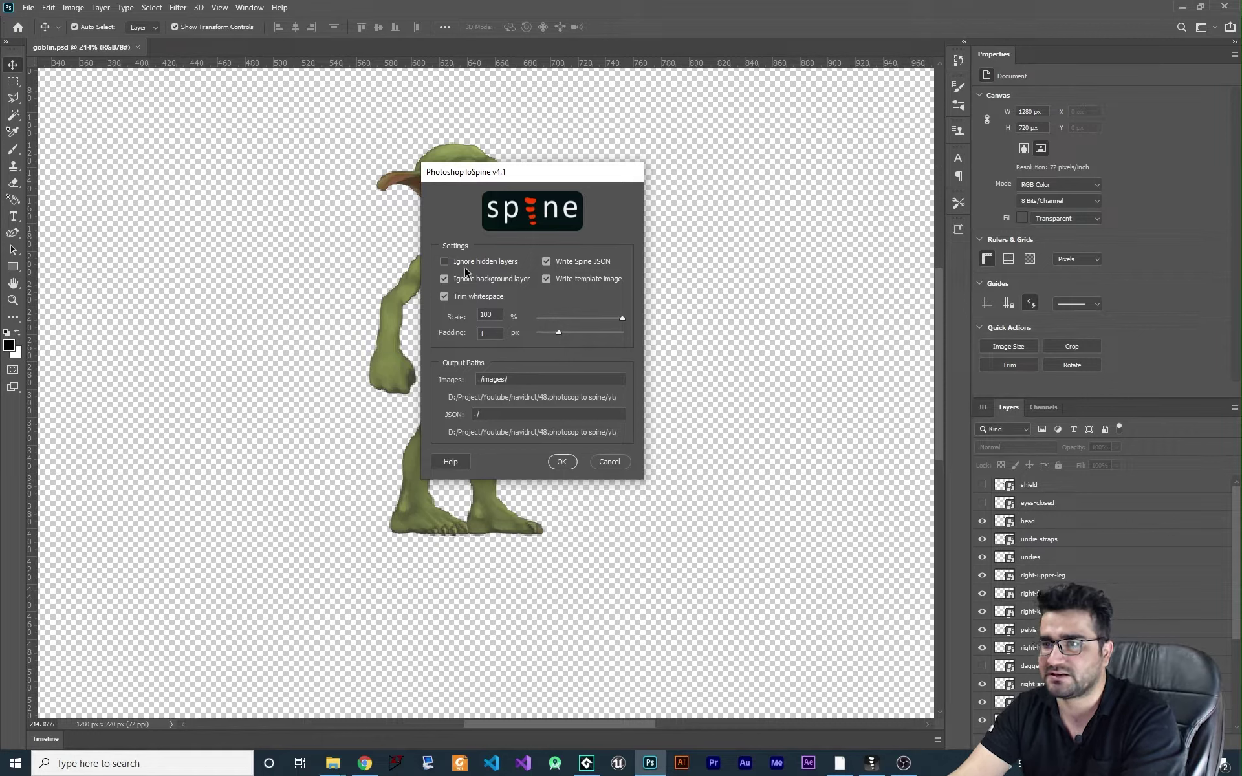
Cancel the export dialog and toggle the shield layer on, then off again
{"action": "left_click", "coordinate": [607, 463]}
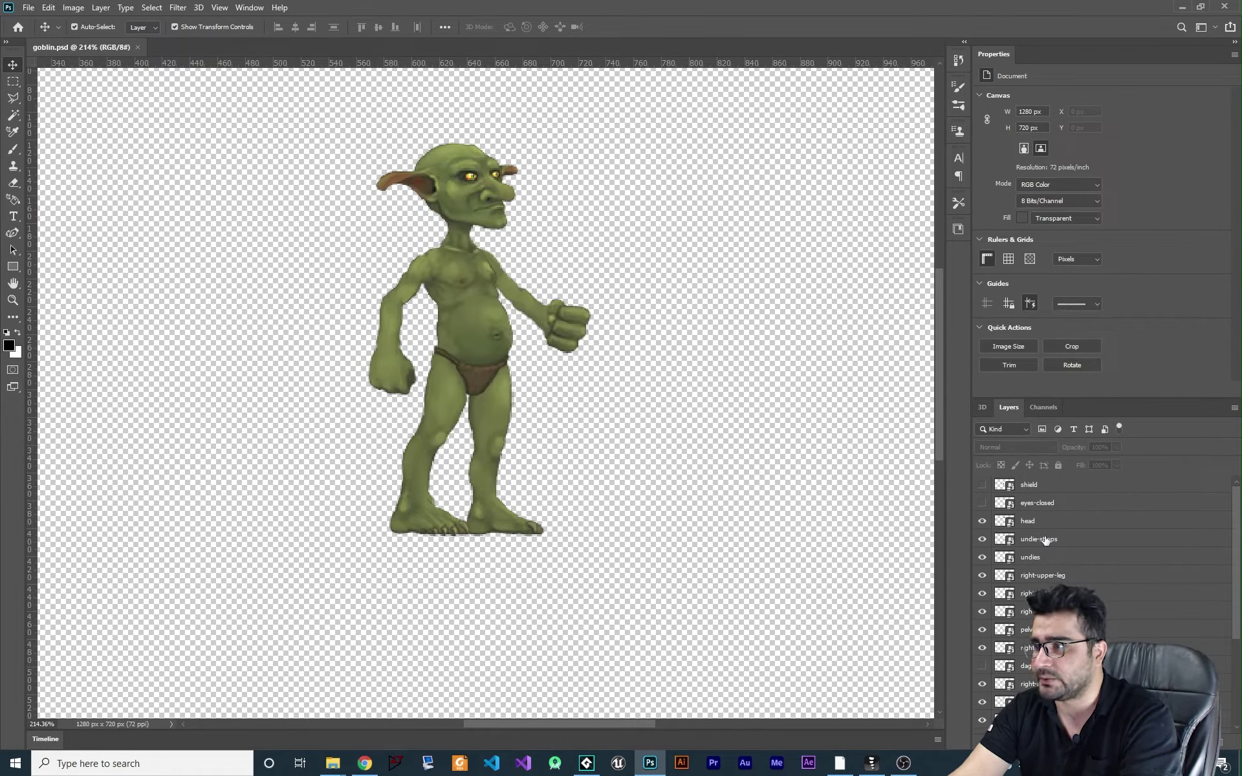
{"action": "left_click", "coordinate": [982, 485]}
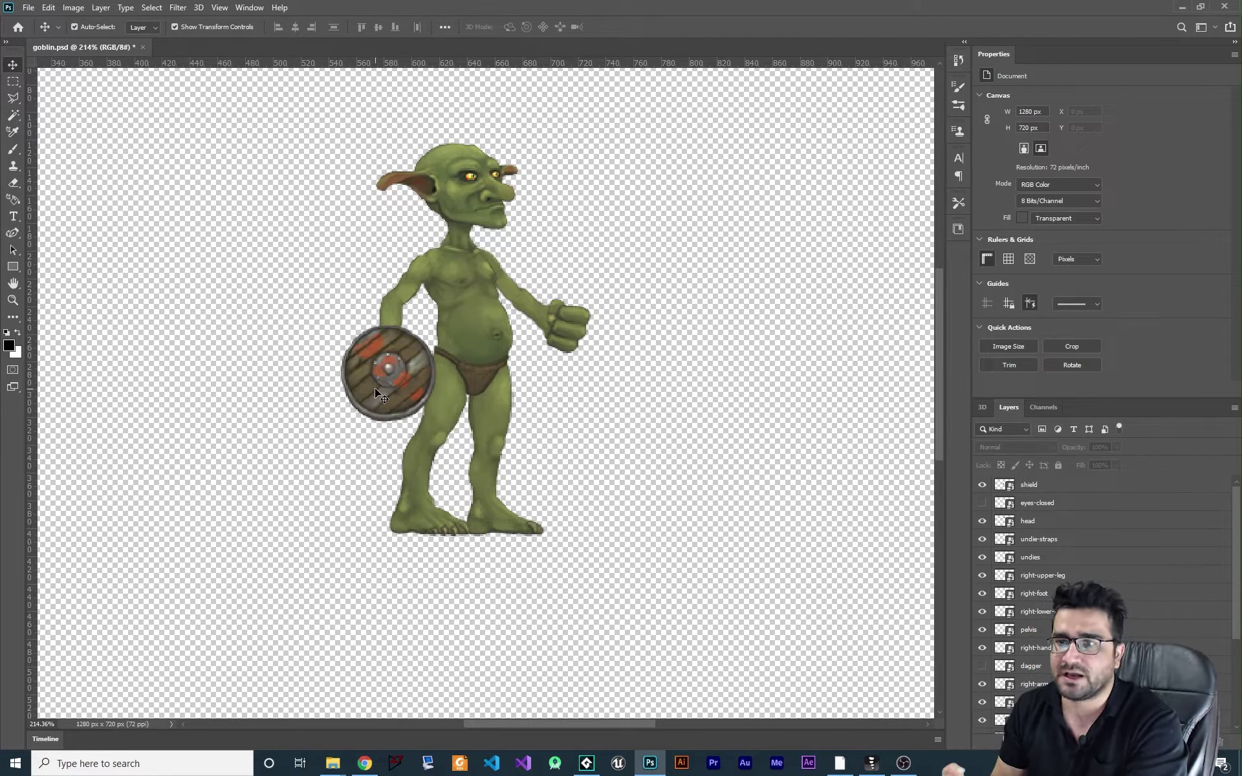
{"action": "left_click", "coordinate": [982, 486]}
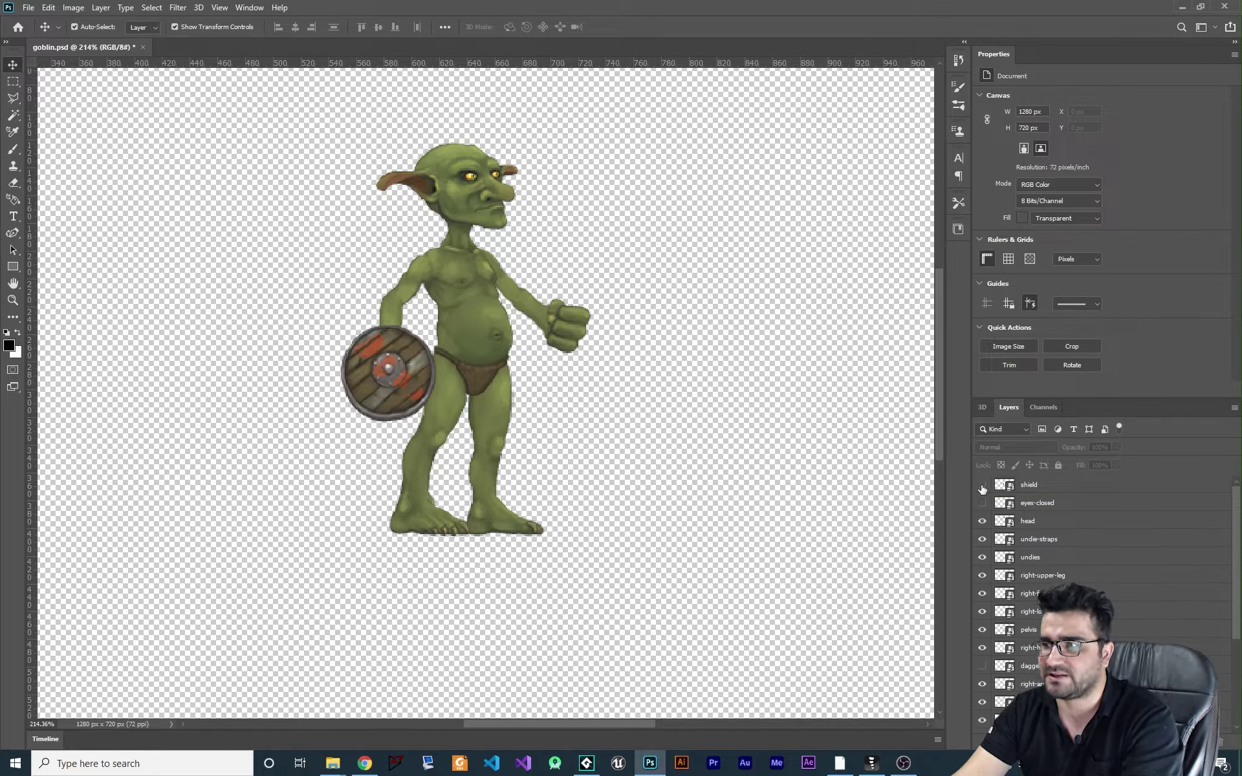
Hide the dagger layer, and show then re-hide the spear layer
{"action": "scroll", "coordinate": [986, 556], "scroll_direction": "down", "scroll_amount": 3}
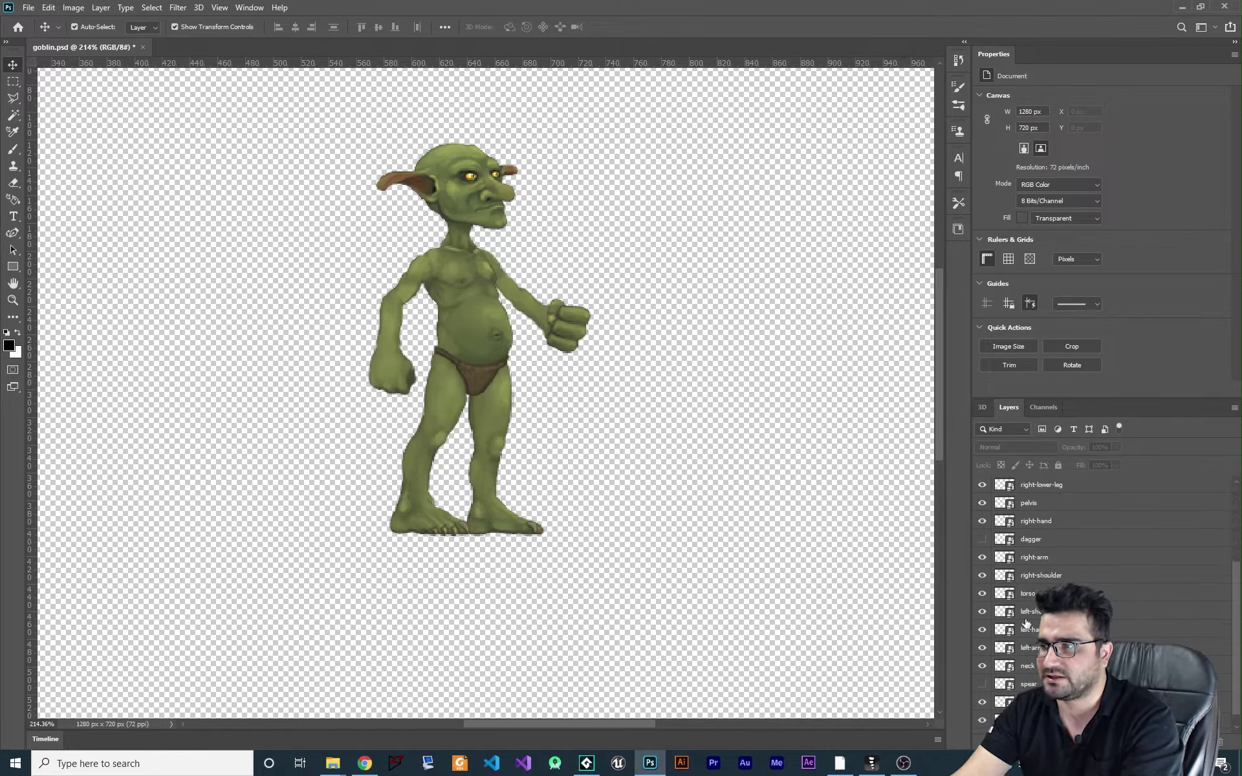
{"action": "left_click", "coordinate": [982, 539]}
{"action": "scroll", "coordinate": [993, 647], "scroll_direction": "down", "scroll_amount": 1}
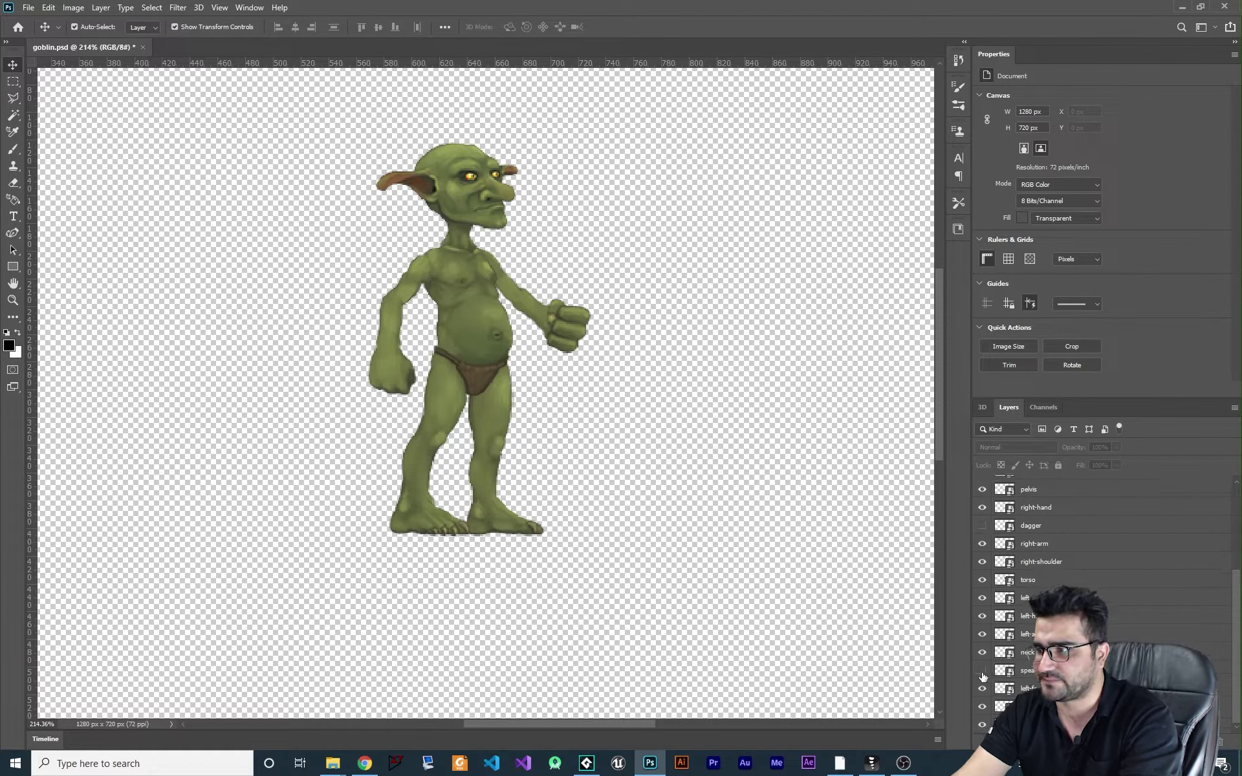
{"action": "left_click", "coordinate": [982, 674]}
{"action": "scroll", "coordinate": [693, 308], "scroll_direction": "right", "scroll_amount": 2}
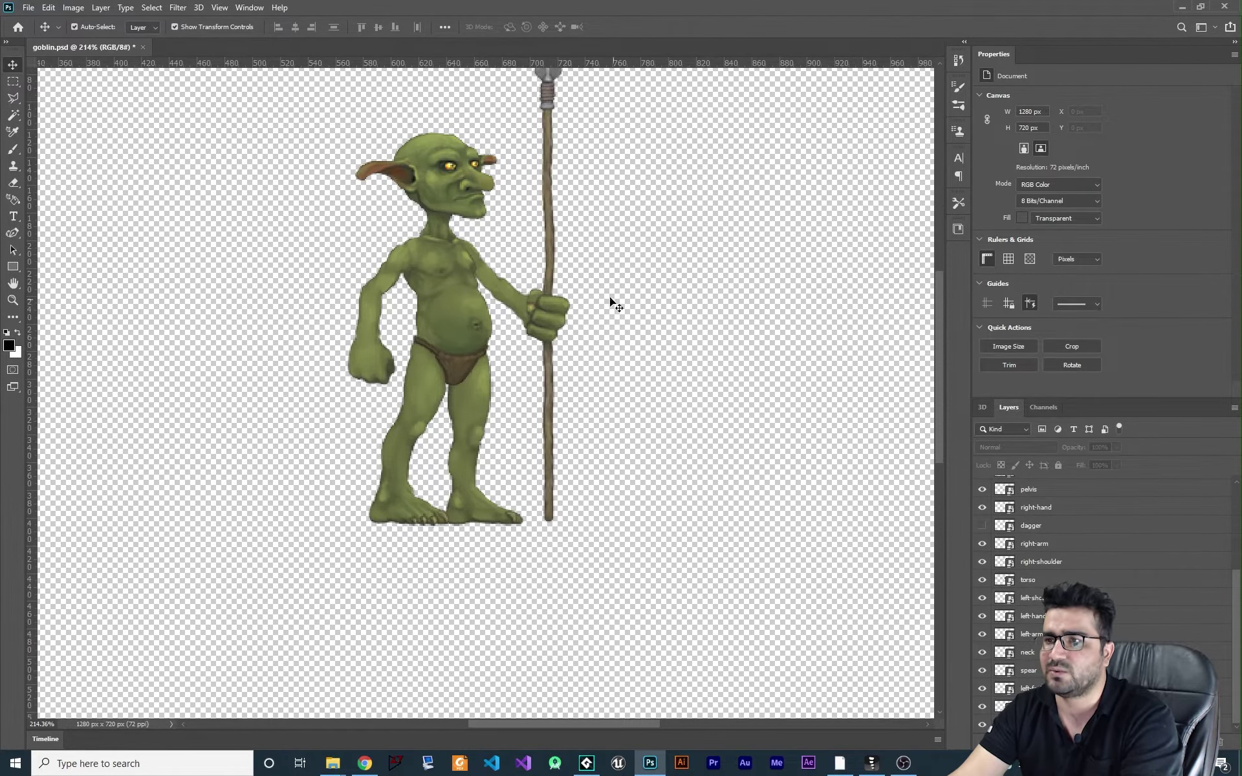
{"action": "scroll", "coordinate": [609, 296], "scroll_direction": "down", "scroll_amount": 3}
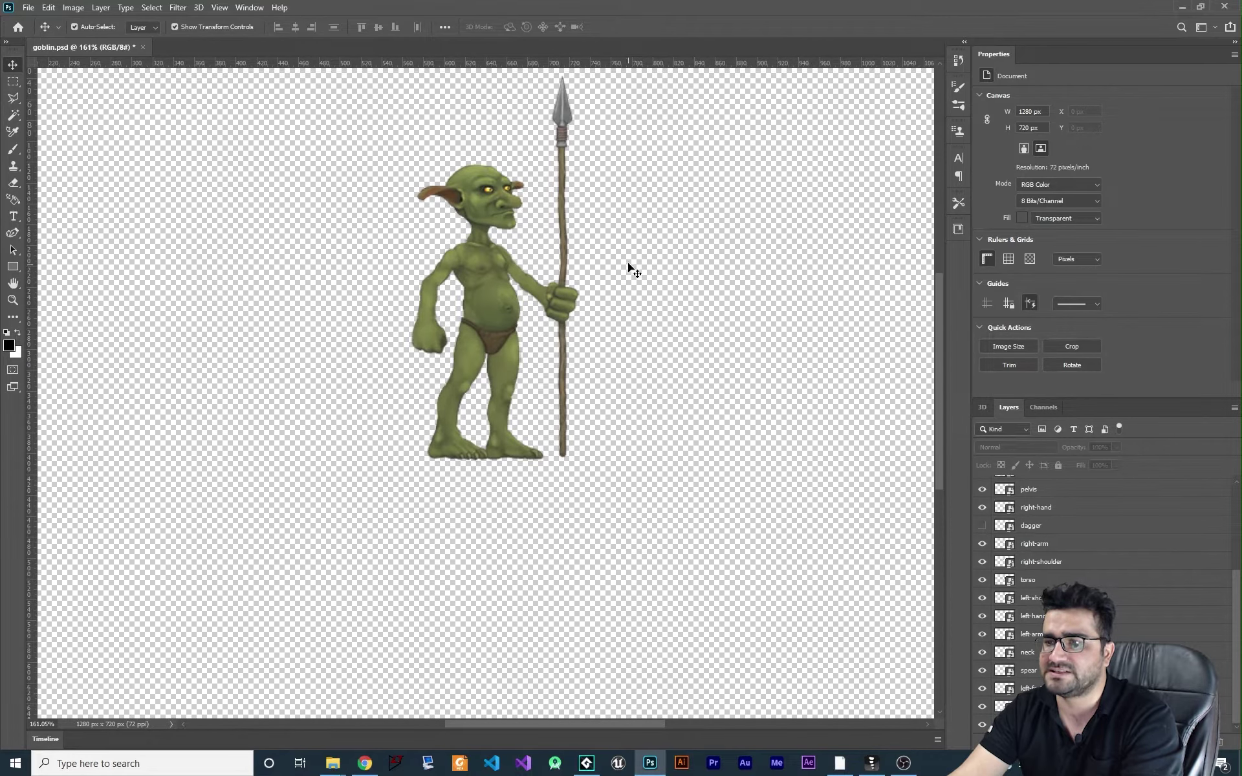
{"action": "scroll", "coordinate": [628, 267], "scroll_direction": "up", "scroll_amount": 1}
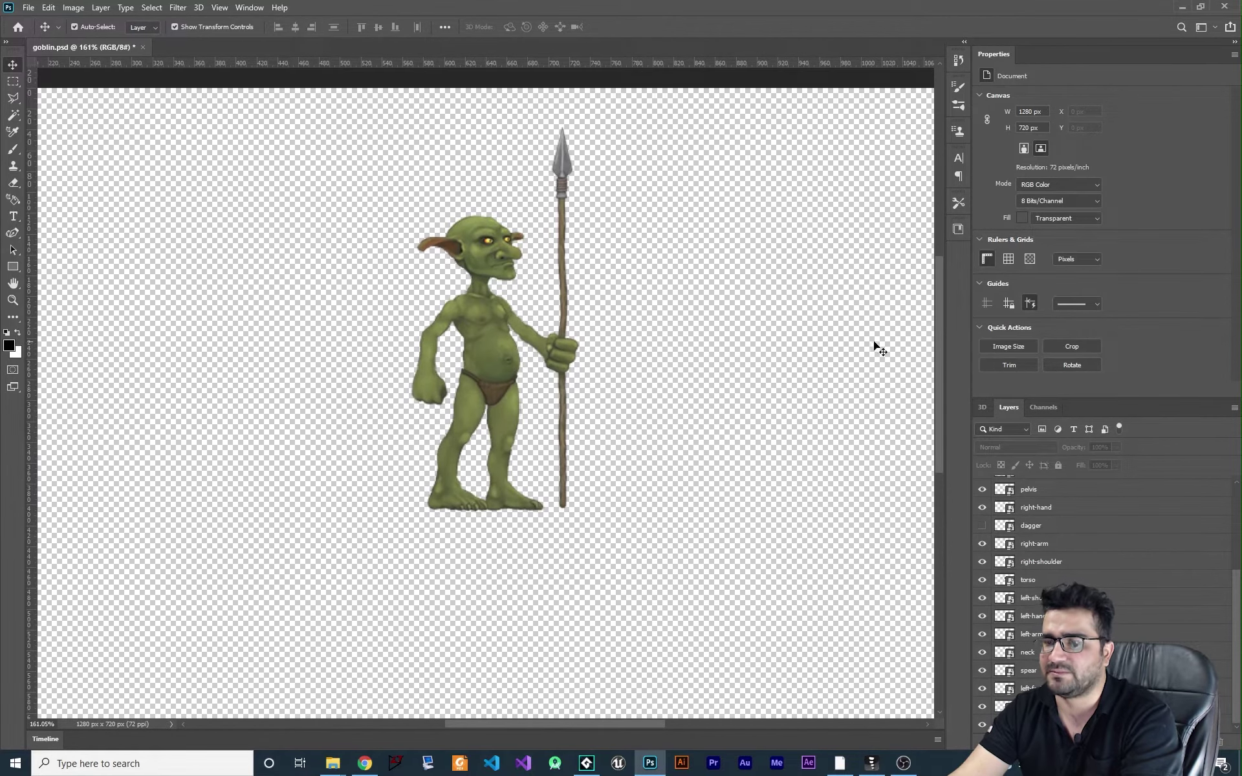
{"action": "left_click", "coordinate": [982, 670]}
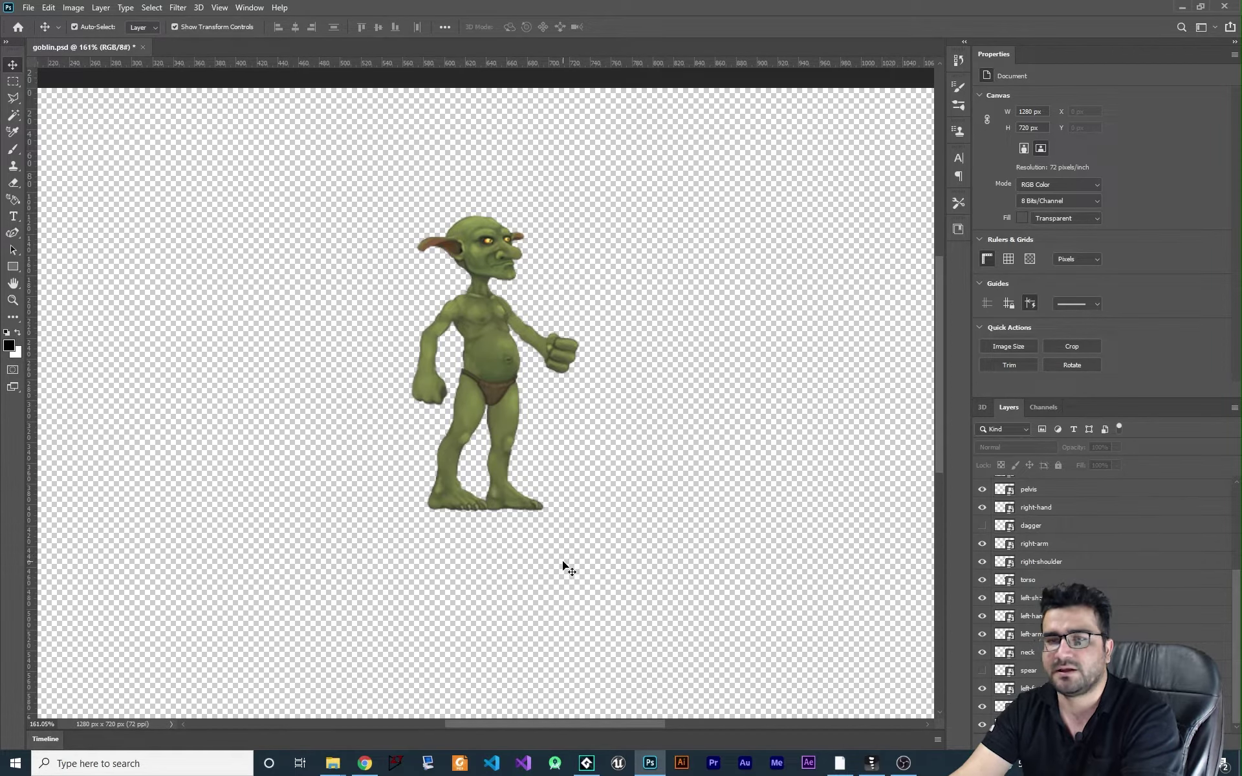
Launch the PhotoshopToSpine script from File > Scripts and move its settings window aside
{"action": "left_click", "coordinate": [28, 7]}
{"action": "mouse_move", "coordinate": [97, 320]}
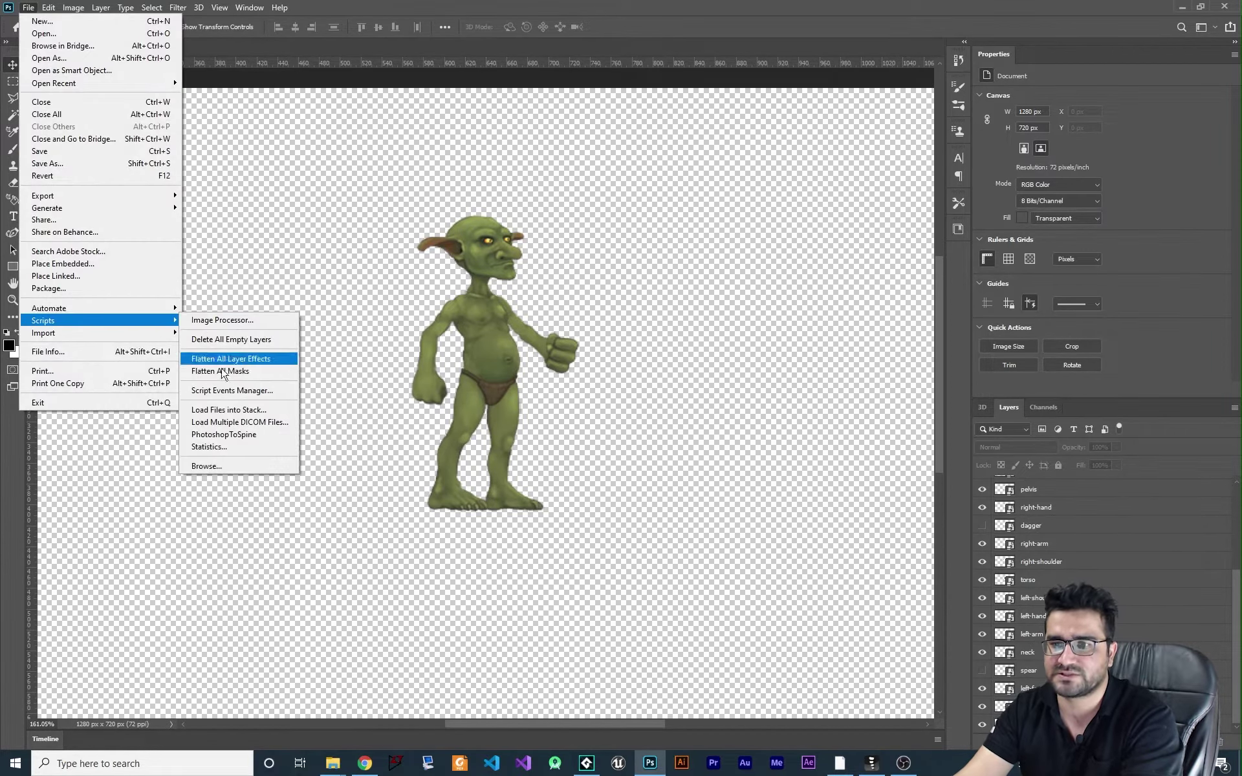
{"action": "left_click", "coordinate": [227, 434]}
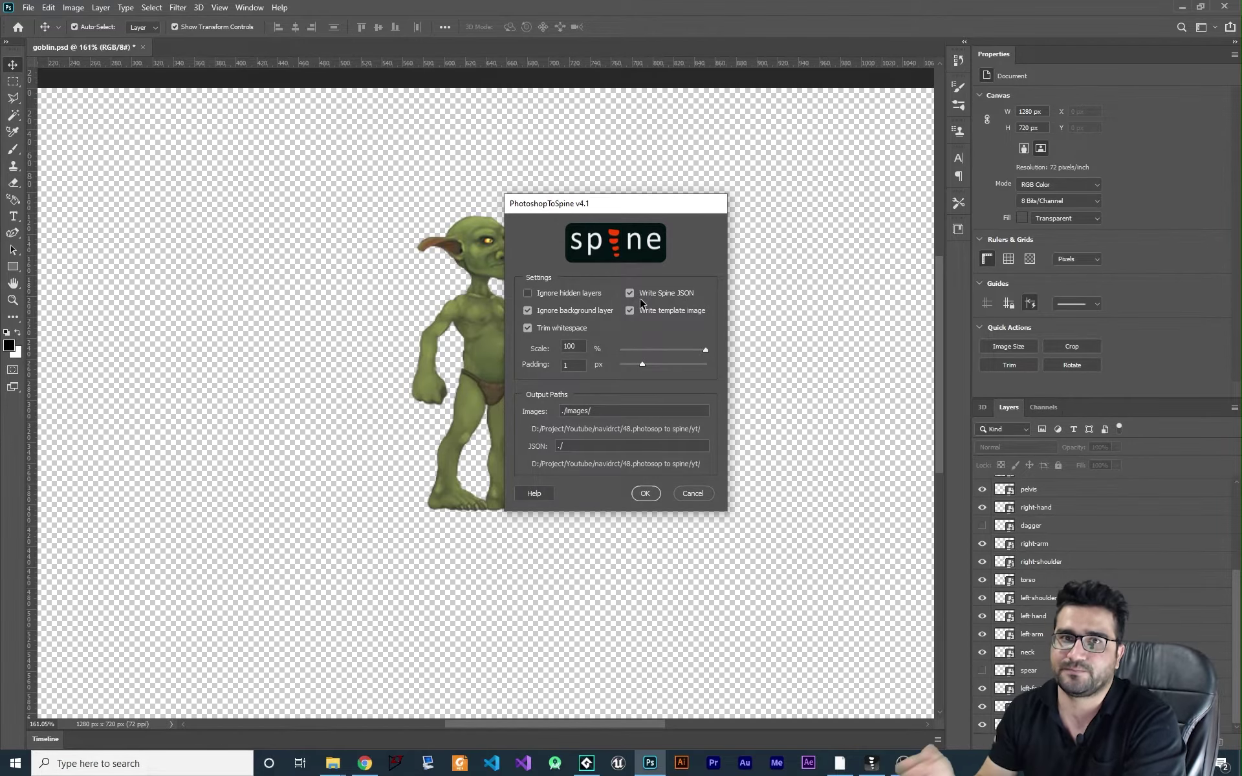
{"action": "left_click_drag", "start_coordinate": [568, 203], "coordinate": [669, 209]}
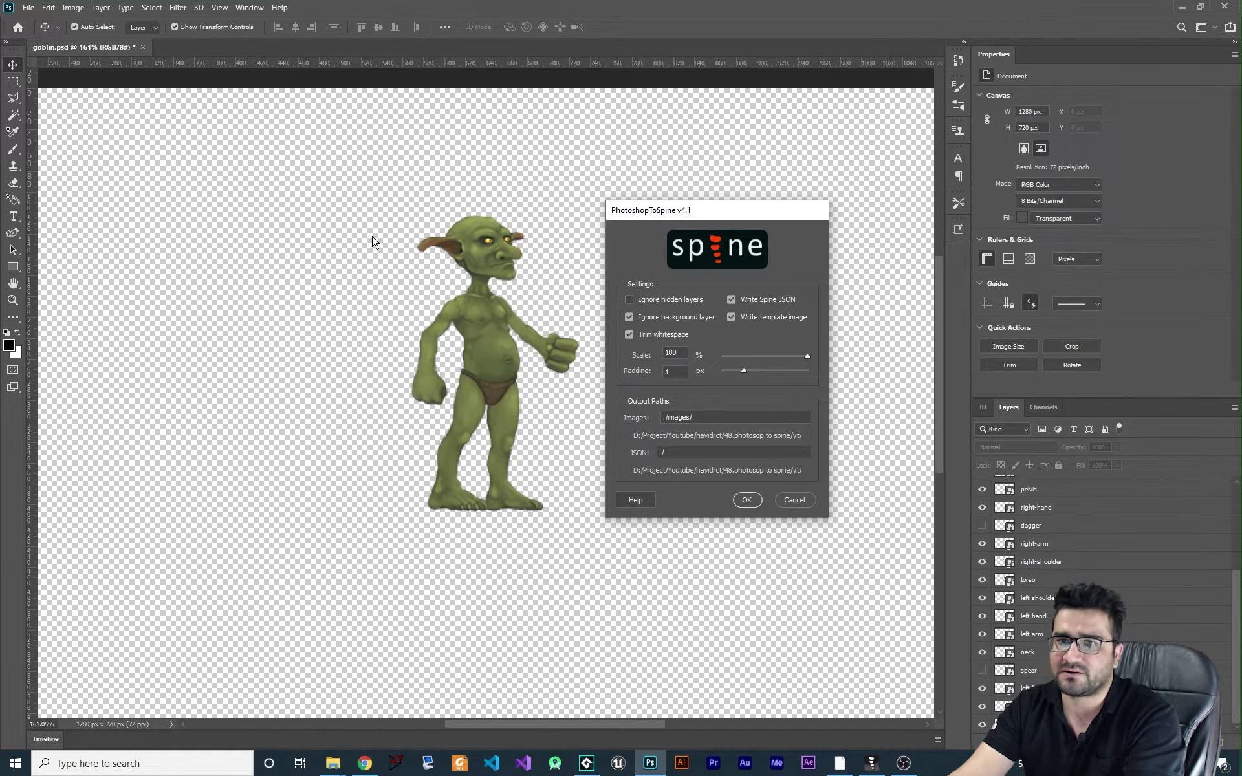
Enable Trim whitespace and Write template image, keep 100% scale, and review the images and JSON output paths
{"action": "left_click", "coordinate": [627, 331]}
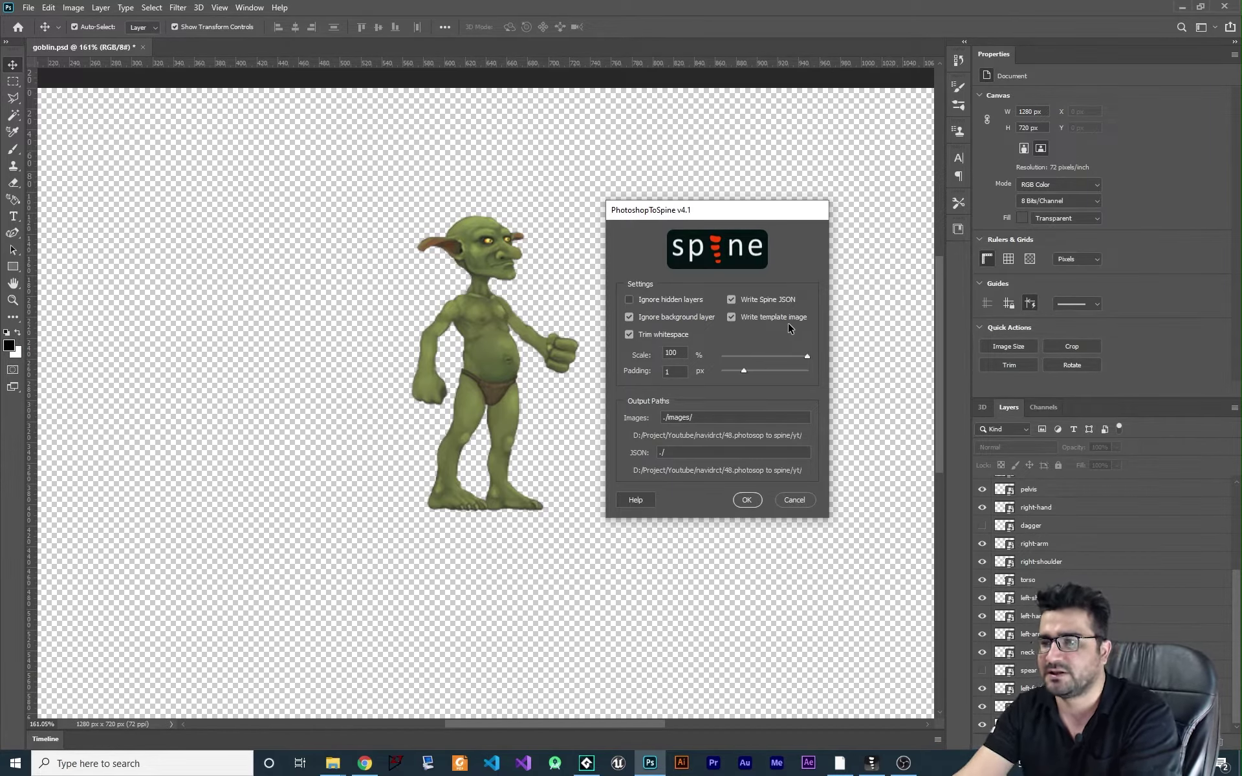
{"action": "left_click", "coordinate": [732, 317]}
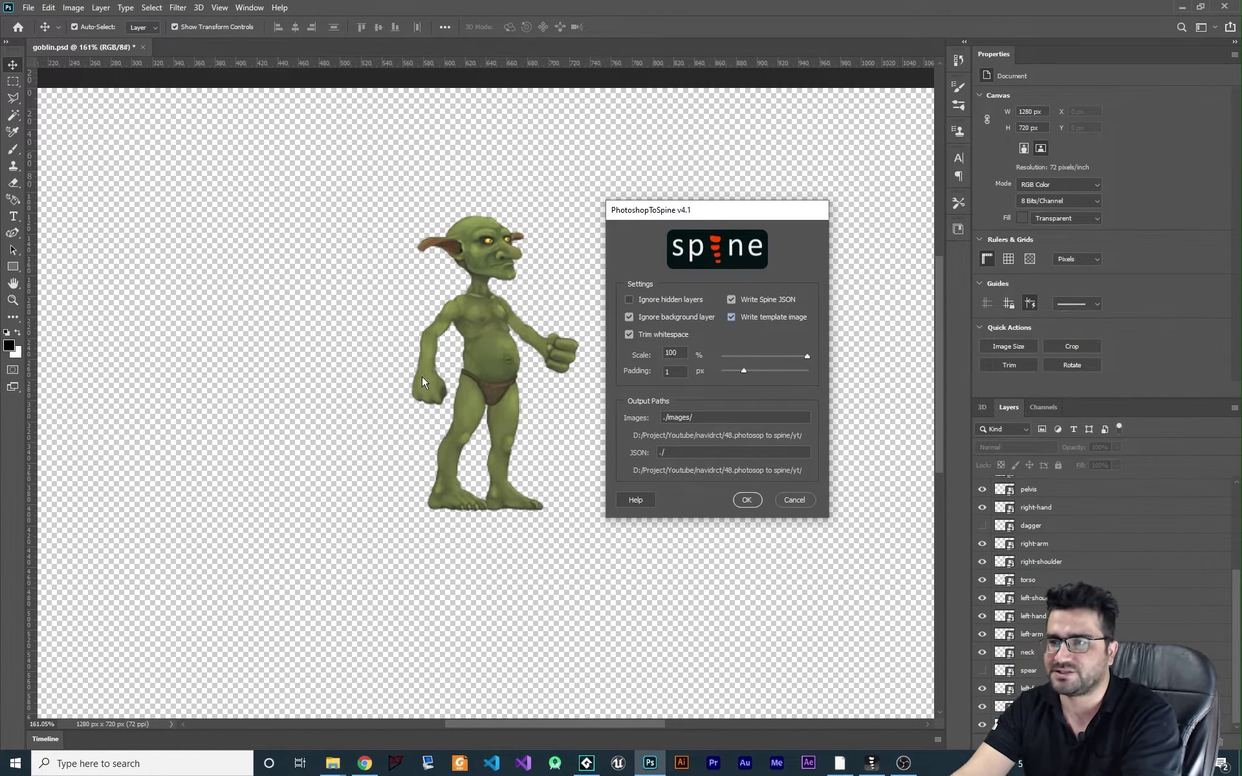
{"action": "double_click", "coordinate": [681, 353]}
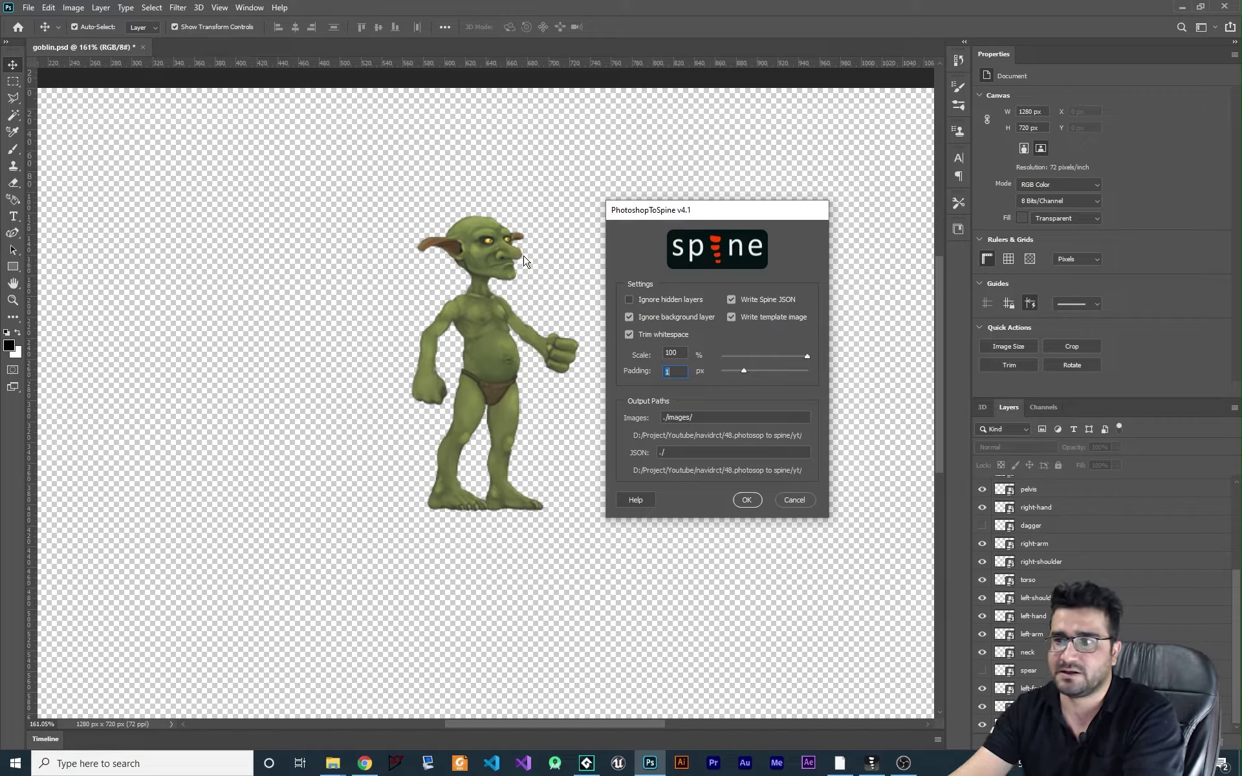
{"action": "left_click", "coordinate": [725, 416]}
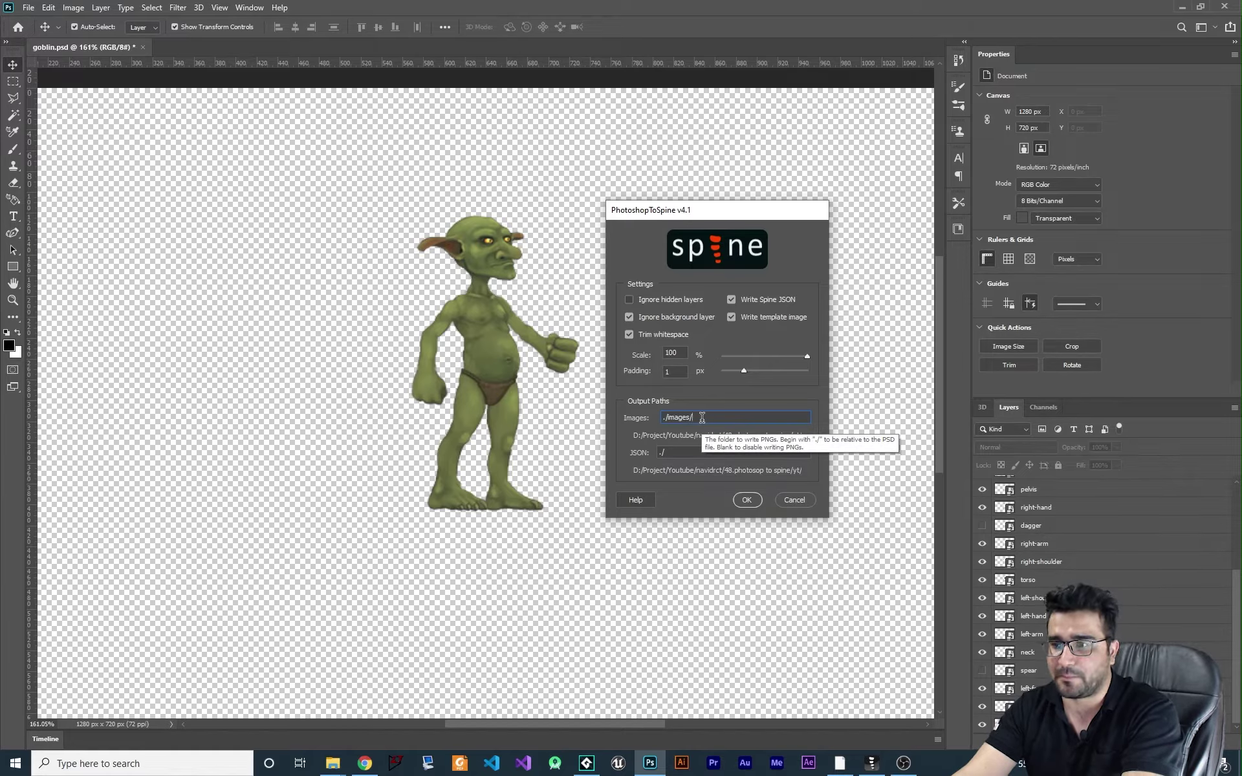
{"action": "left_click_drag", "start_coordinate": [702, 417], "coordinate": [673, 417]}
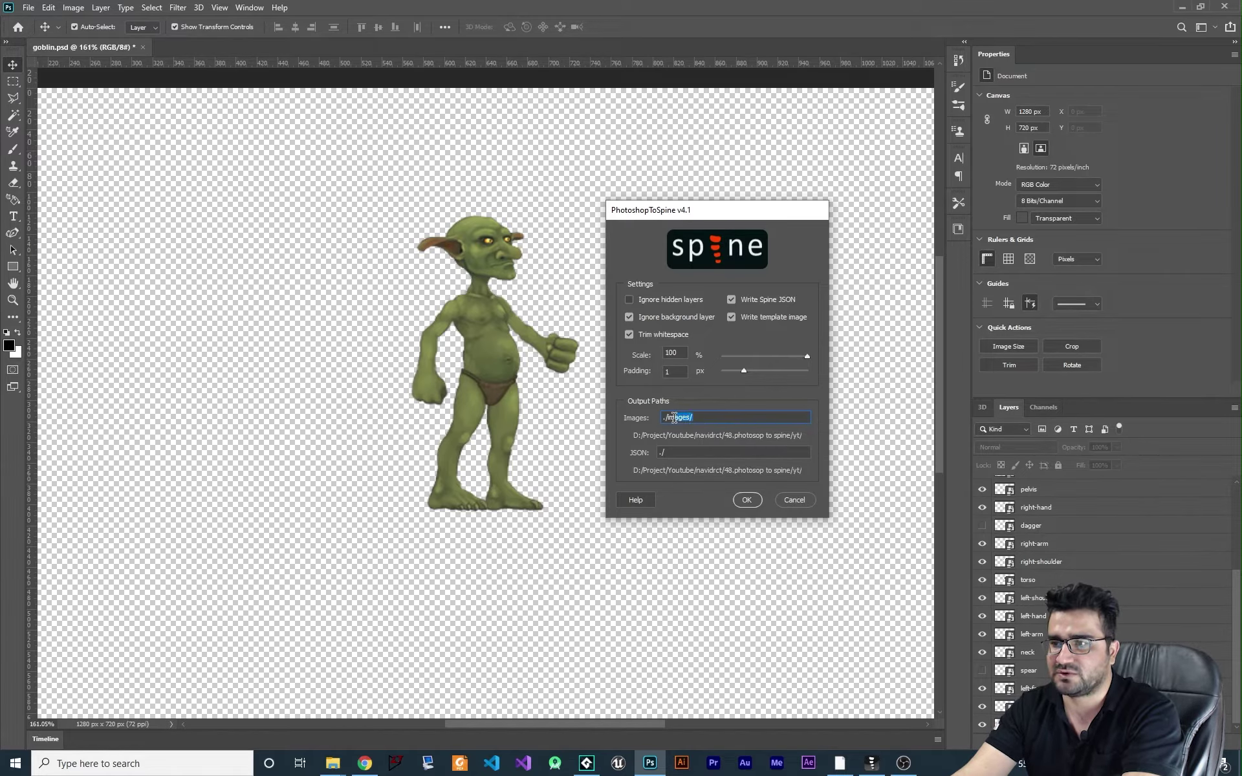
{"action": "left_click", "coordinate": [678, 416]}
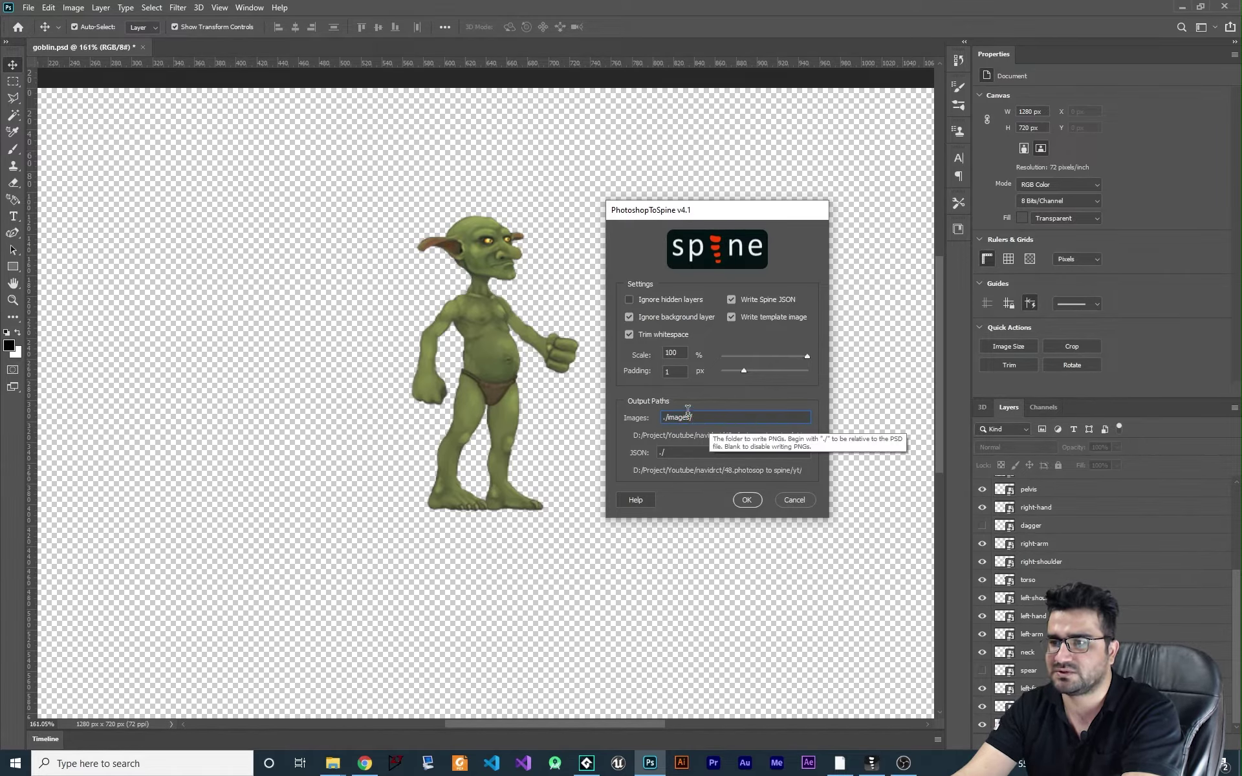
{"action": "left_click", "coordinate": [705, 451]}
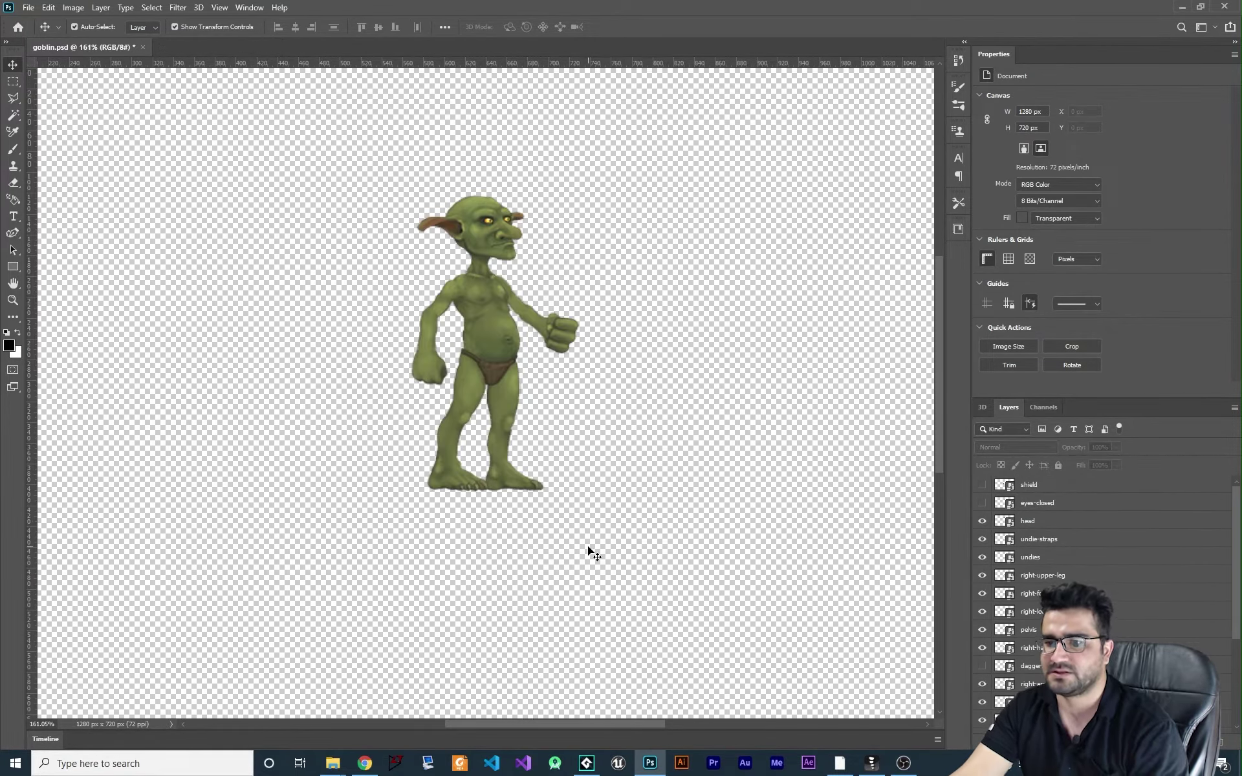
Check goblin.json in the yt folder and the exported part images in its images folder
{"action": "left_click", "coordinate": [332, 763]}
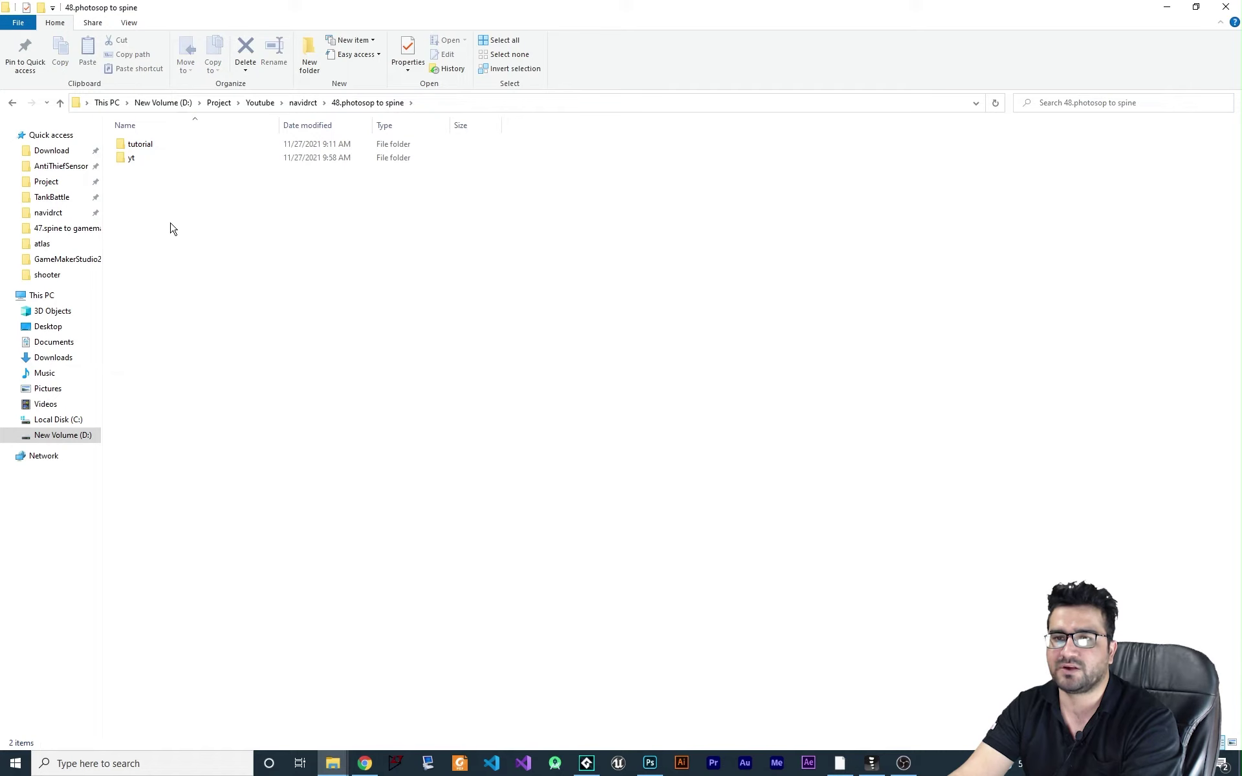
{"action": "double_click", "coordinate": [154, 166]}
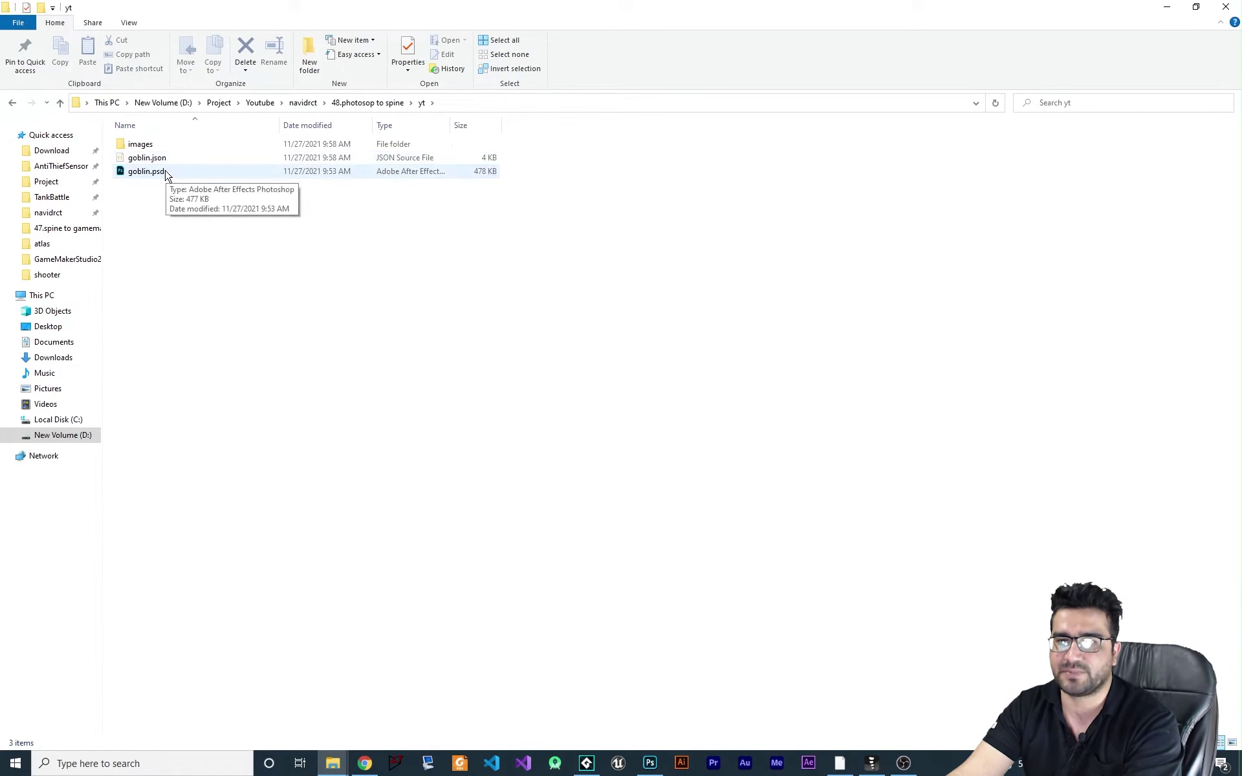
{"action": "left_click", "coordinate": [170, 172]}
{"action": "left_click", "coordinate": [167, 159]}
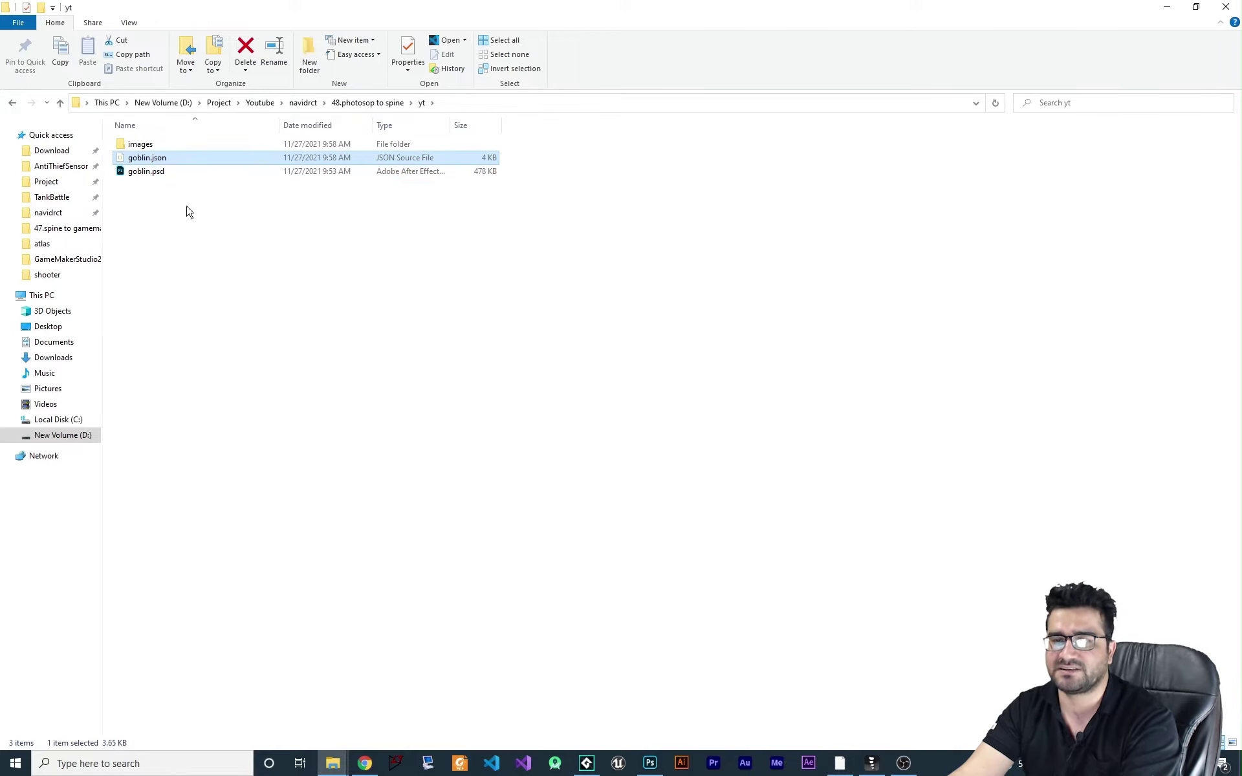
{"action": "double_click", "coordinate": [146, 144]}
{"action": "left_click_drag", "start_coordinate": [1082, 484], "coordinate": [394, 127]}
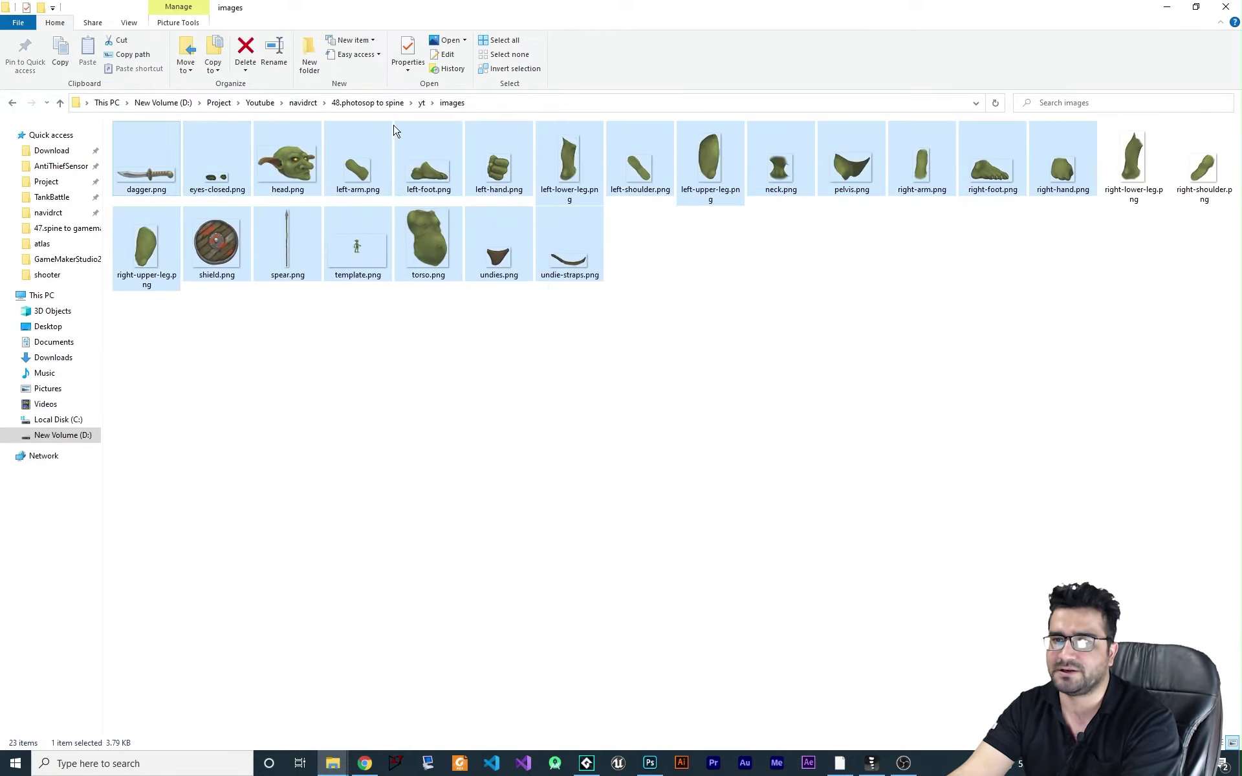
Drag goblin.json from the yt folder into Spine Pro and confirm the skeleton import
{"action": "left_click", "coordinate": [421, 102]}
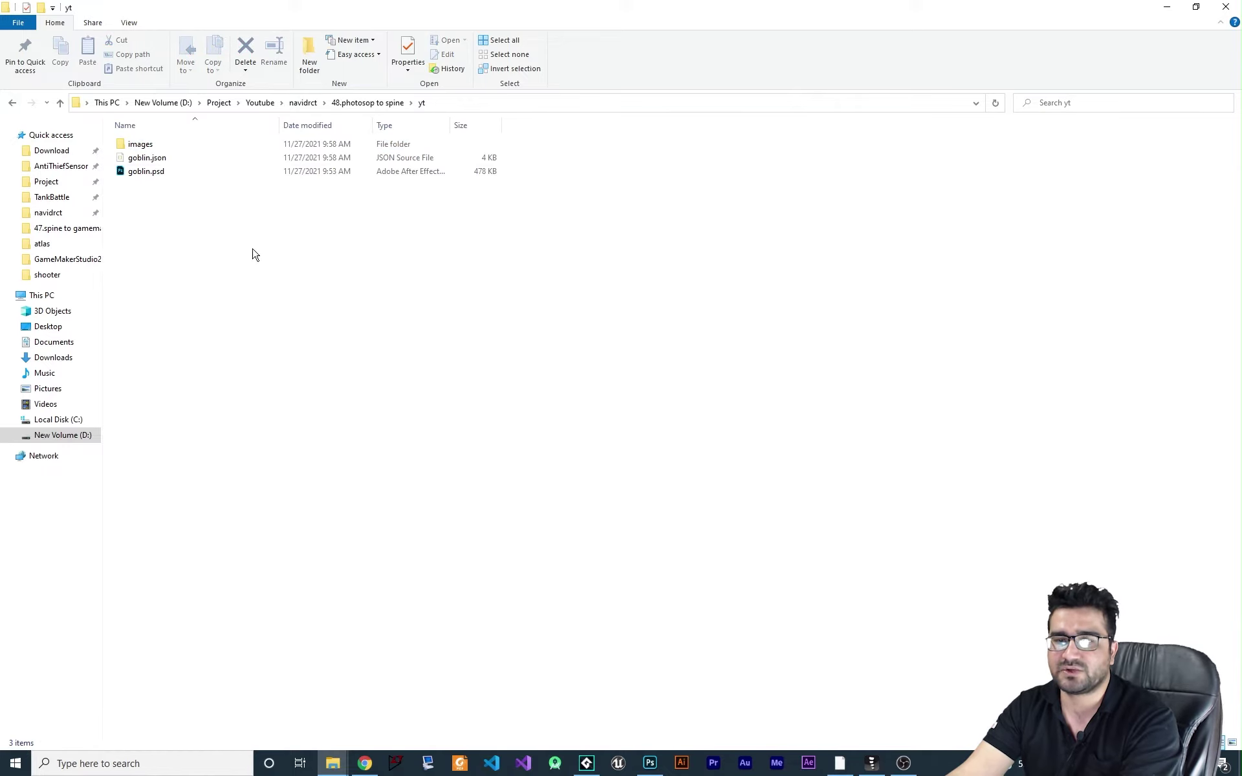
{"action": "left_click_drag", "start_coordinate": [156, 158], "coordinate": [401, 223]}
{"action": "left_click", "coordinate": [460, 358]}
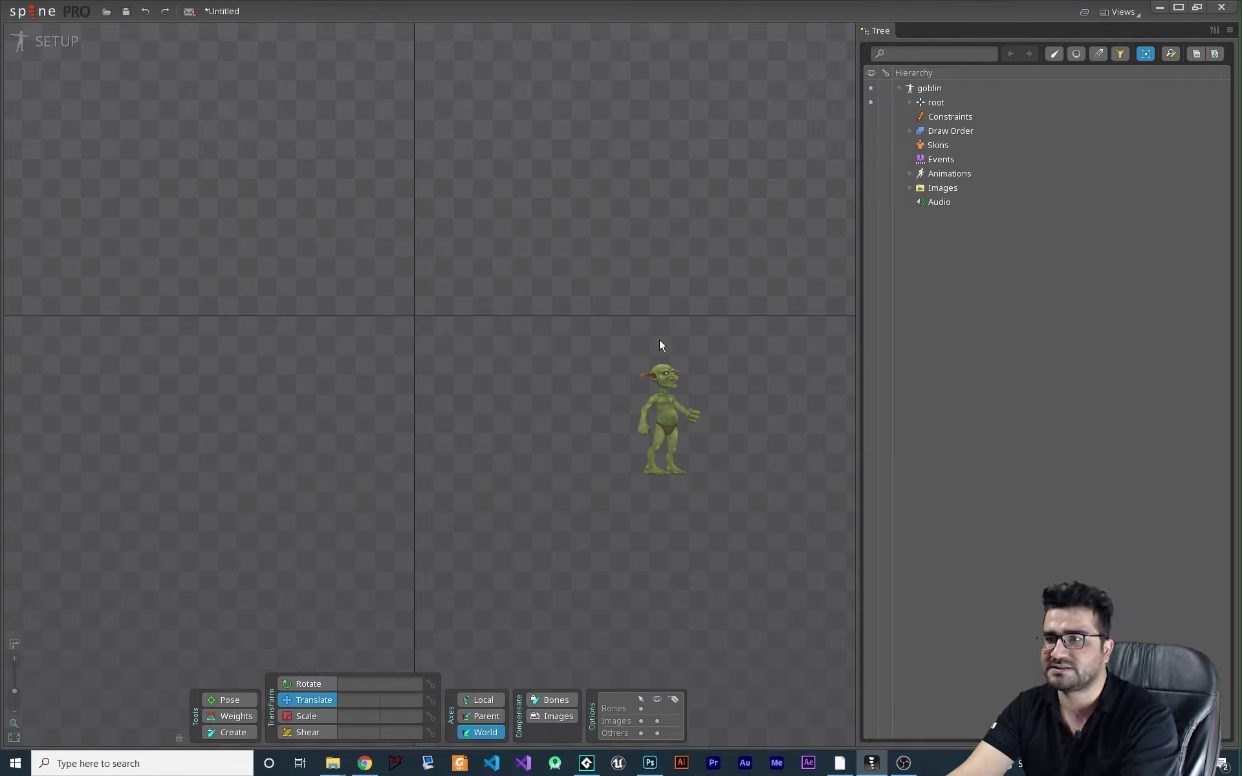
Discard the goblin import for a fresh empty Spine project and bring Photoshop's goblin.psd forward
{"action": "left_click", "coordinate": [33, 11]}
{"action": "left_click", "coordinate": [45, 33]}
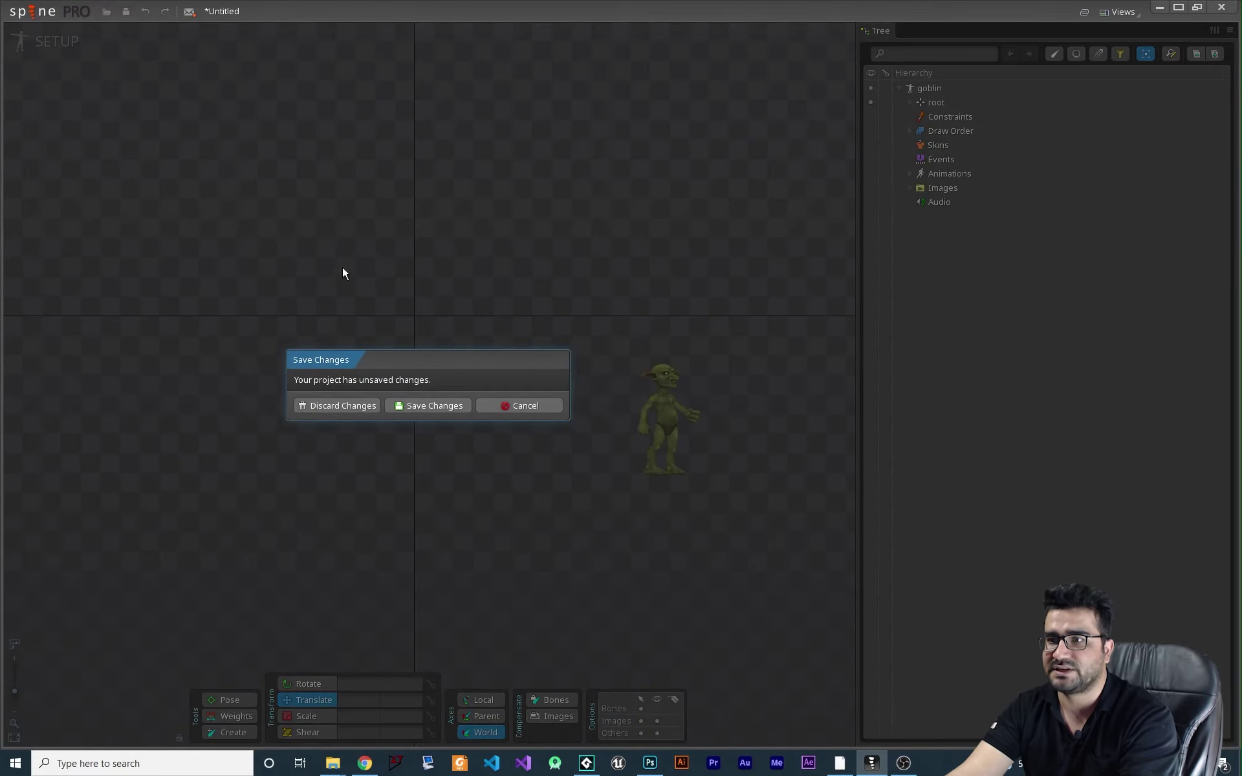
{"action": "left_click", "coordinate": [343, 406]}
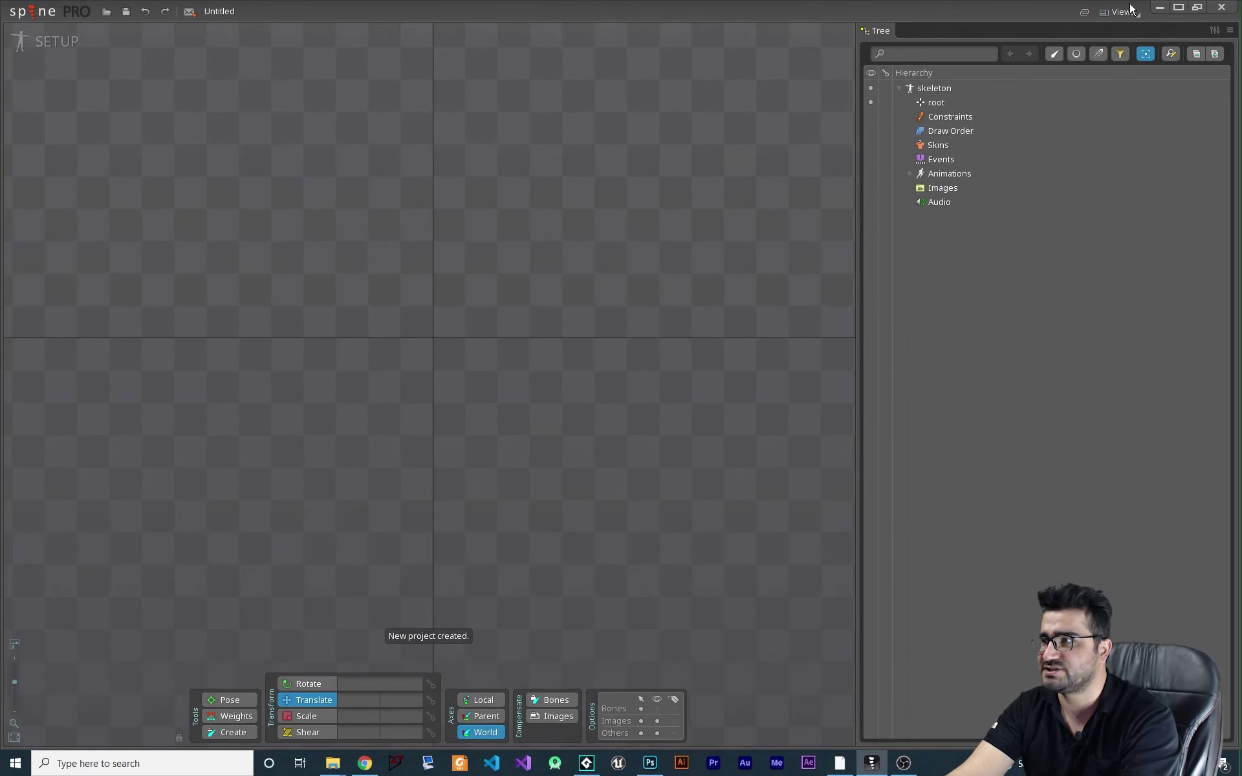
{"action": "left_click", "coordinate": [1159, 7]}
{"action": "left_click", "coordinate": [649, 763]}
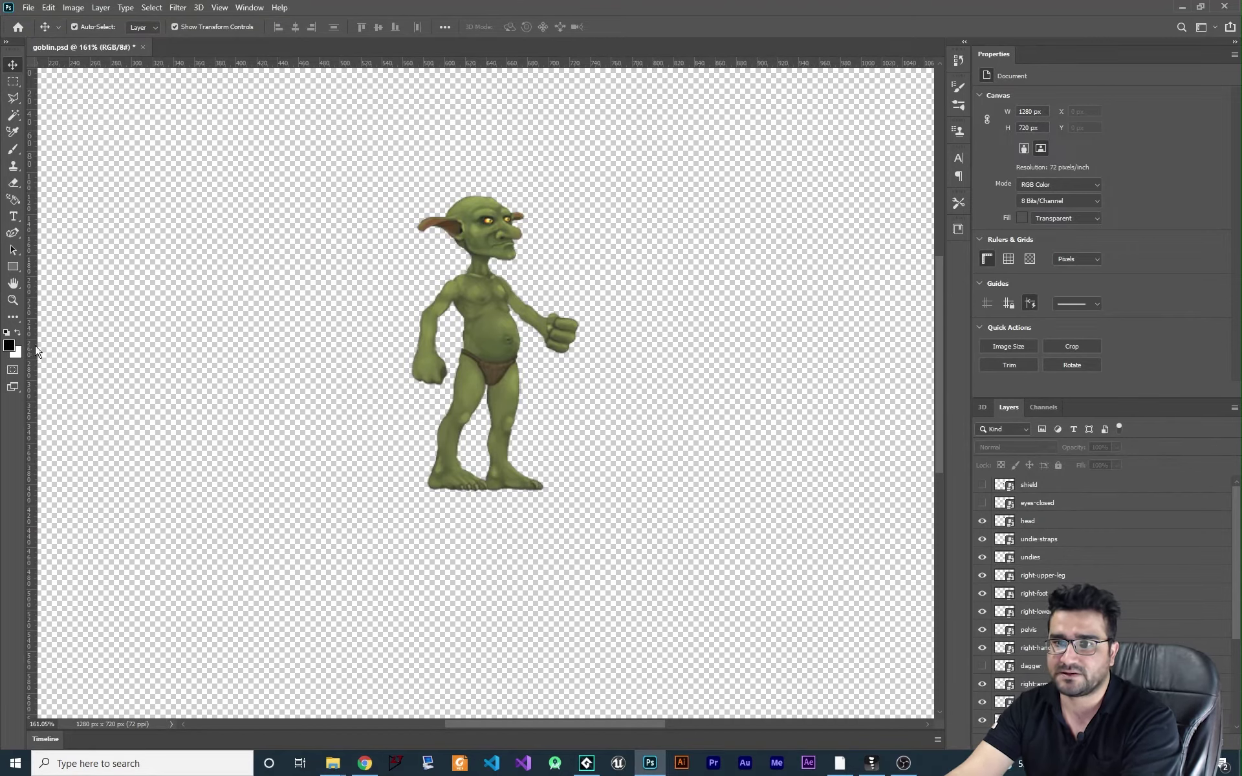
Add a vertical centre guide and a feet-level horizontal guide, putting the ruler origin at their intersection
{"action": "left_click_drag", "start_coordinate": [33, 349], "coordinate": [485, 388]}
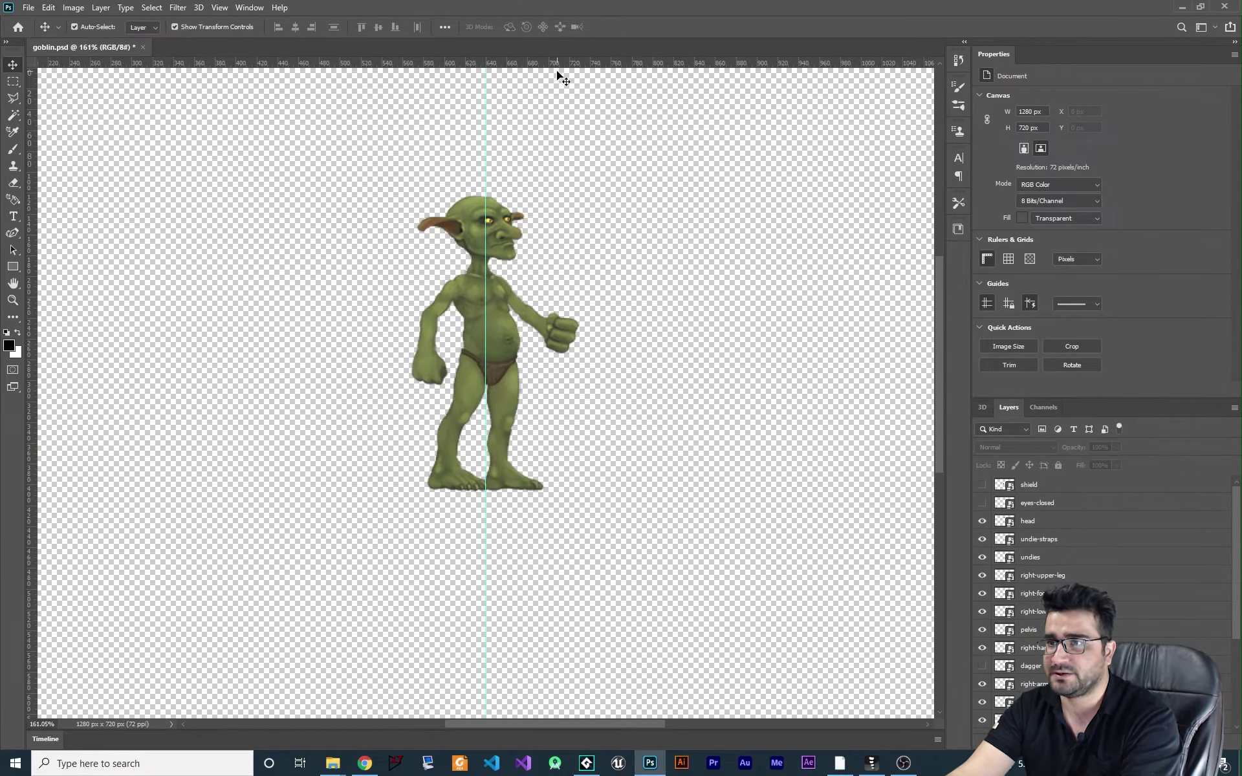
{"action": "left_click_drag", "start_coordinate": [557, 64], "coordinate": [582, 491]}
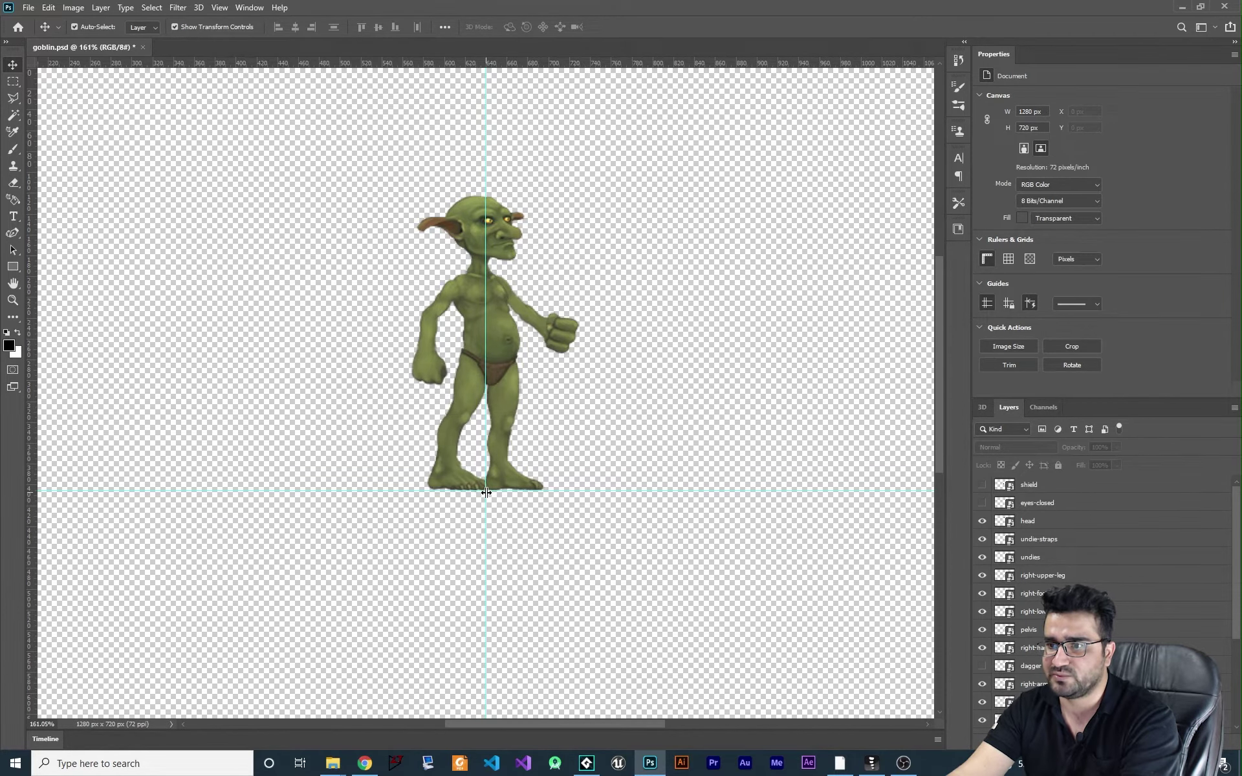
{"action": "scroll", "coordinate": [485, 496], "scroll_direction": "up", "scroll_amount": 5}
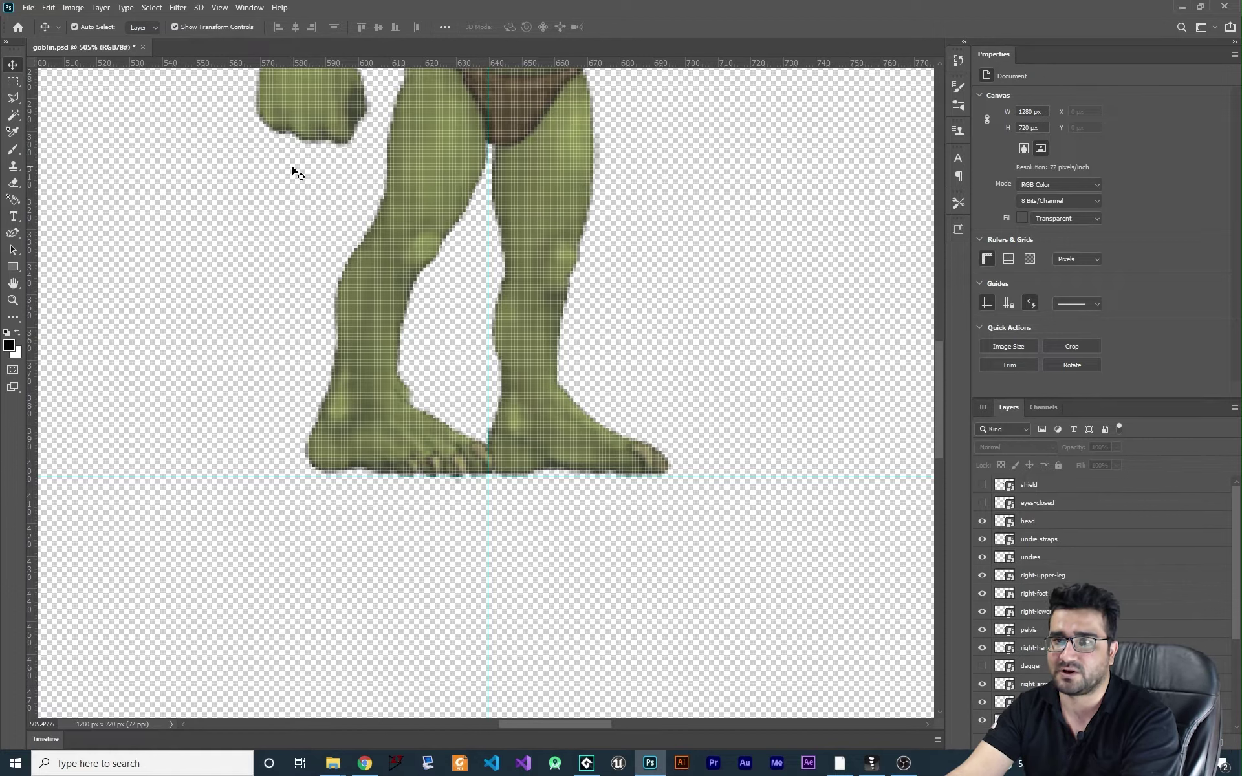
{"action": "left_click_drag", "start_coordinate": [30, 61], "coordinate": [488, 477]}
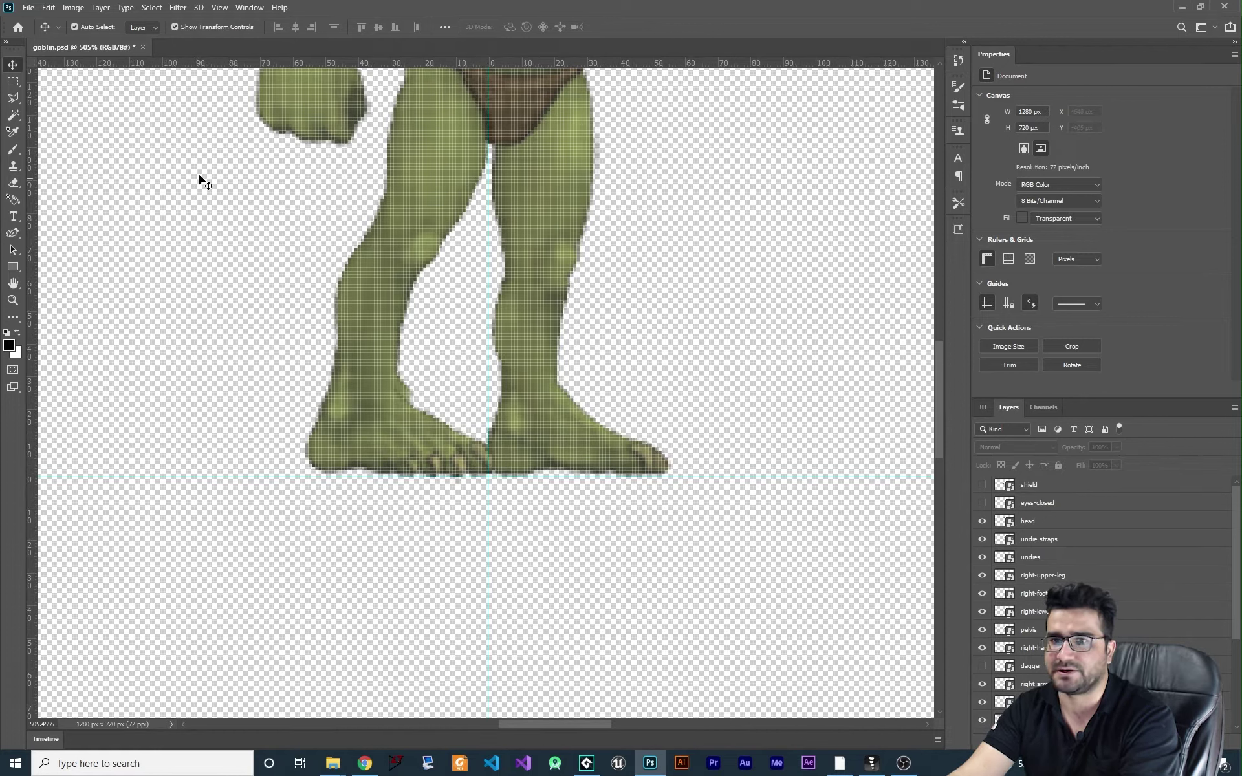
{"action": "left_click", "coordinate": [28, 8]}
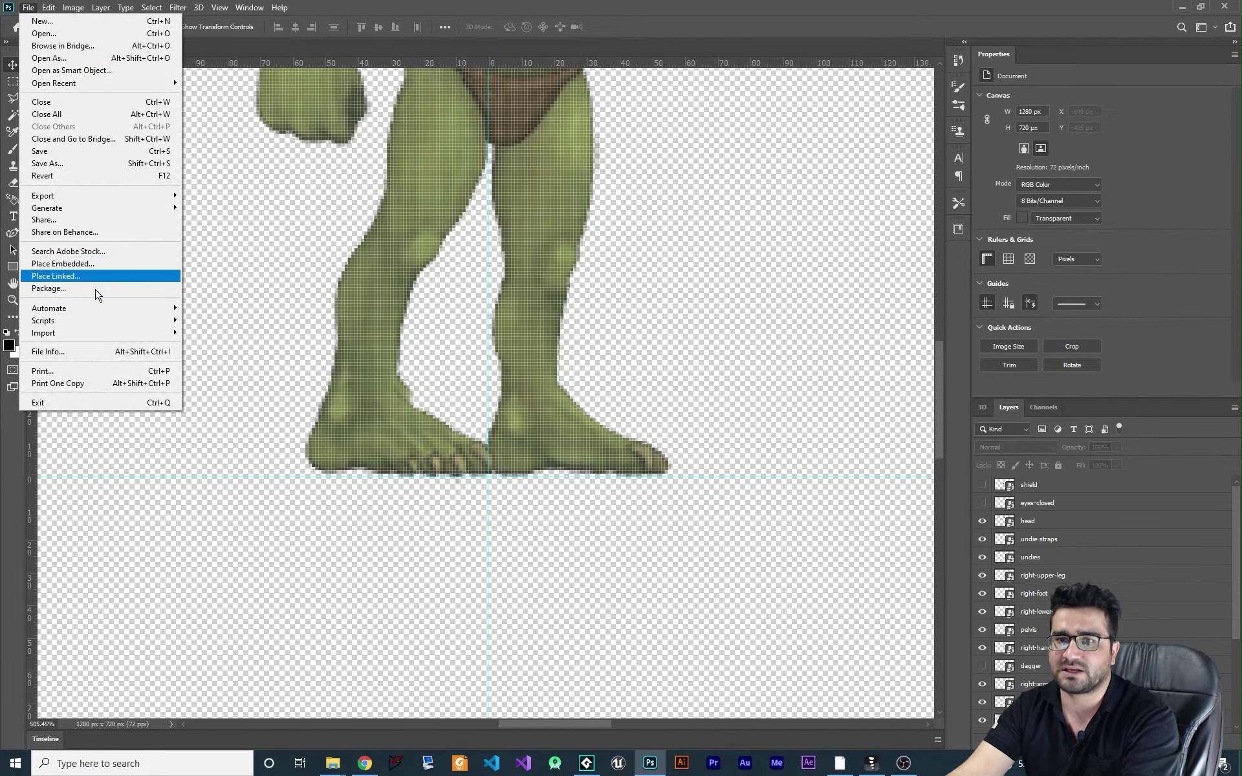
Run the PhotoshopToSpine export again with the current settings
{"action": "mouse_move", "coordinate": [97, 321]}
{"action": "left_click", "coordinate": [223, 434]}
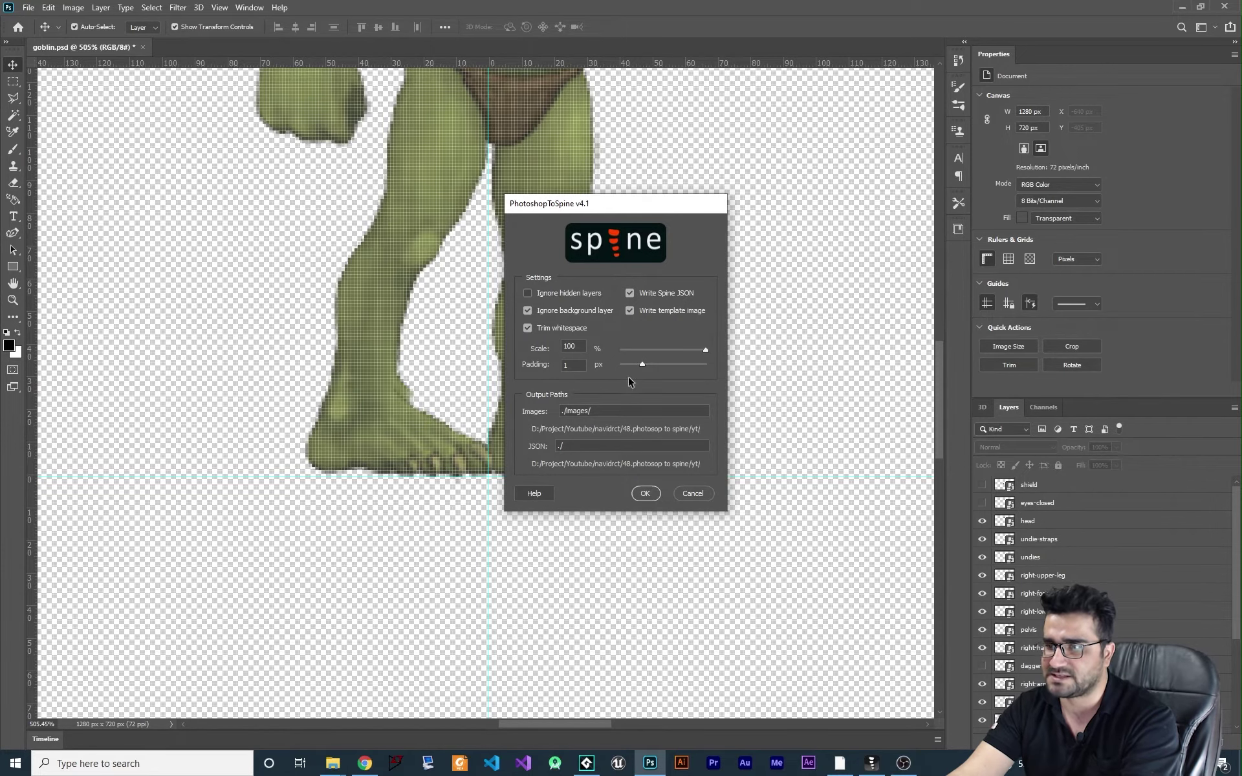
{"action": "left_click", "coordinate": [645, 494]}
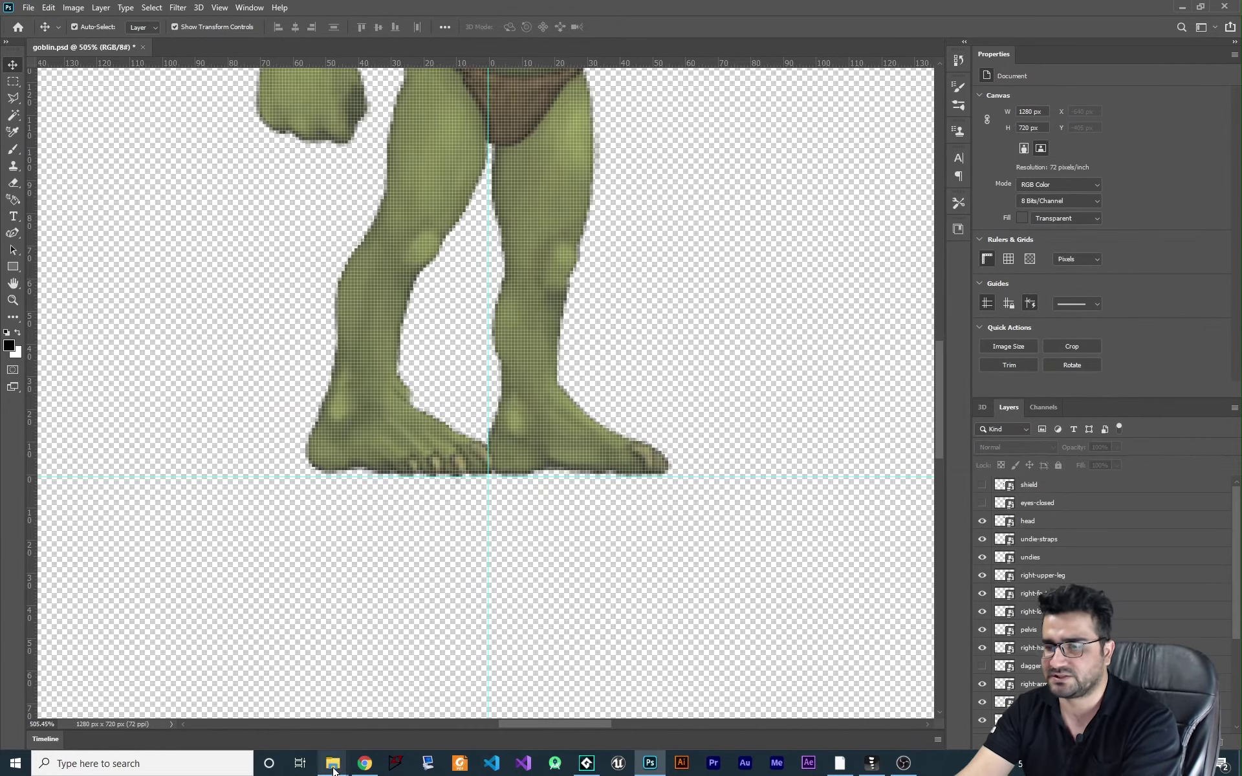
Open the yt output folder in Explorer and drag goblin.json into Spine Pro's import
{"action": "mouse_move", "coordinate": [334, 769]}
{"action": "left_click", "coordinate": [227, 710]}
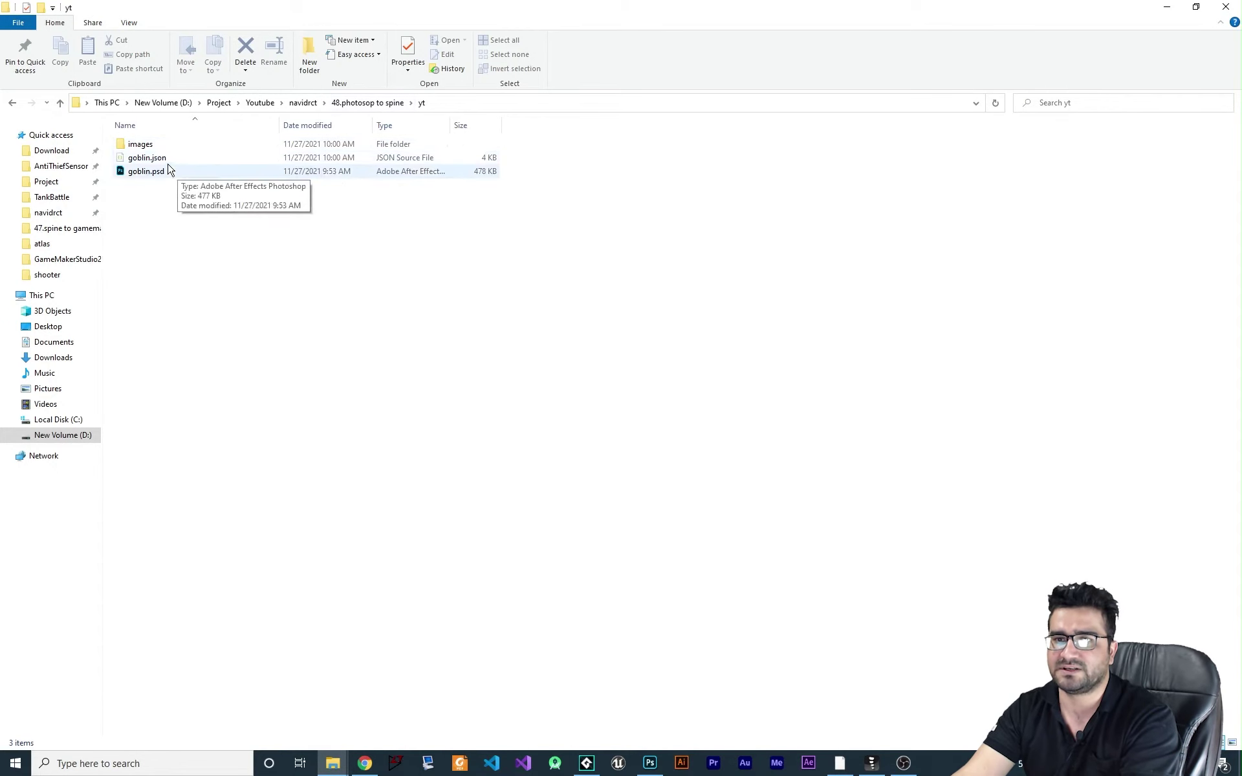
{"action": "left_click_drag", "start_coordinate": [169, 158], "coordinate": [440, 257]}
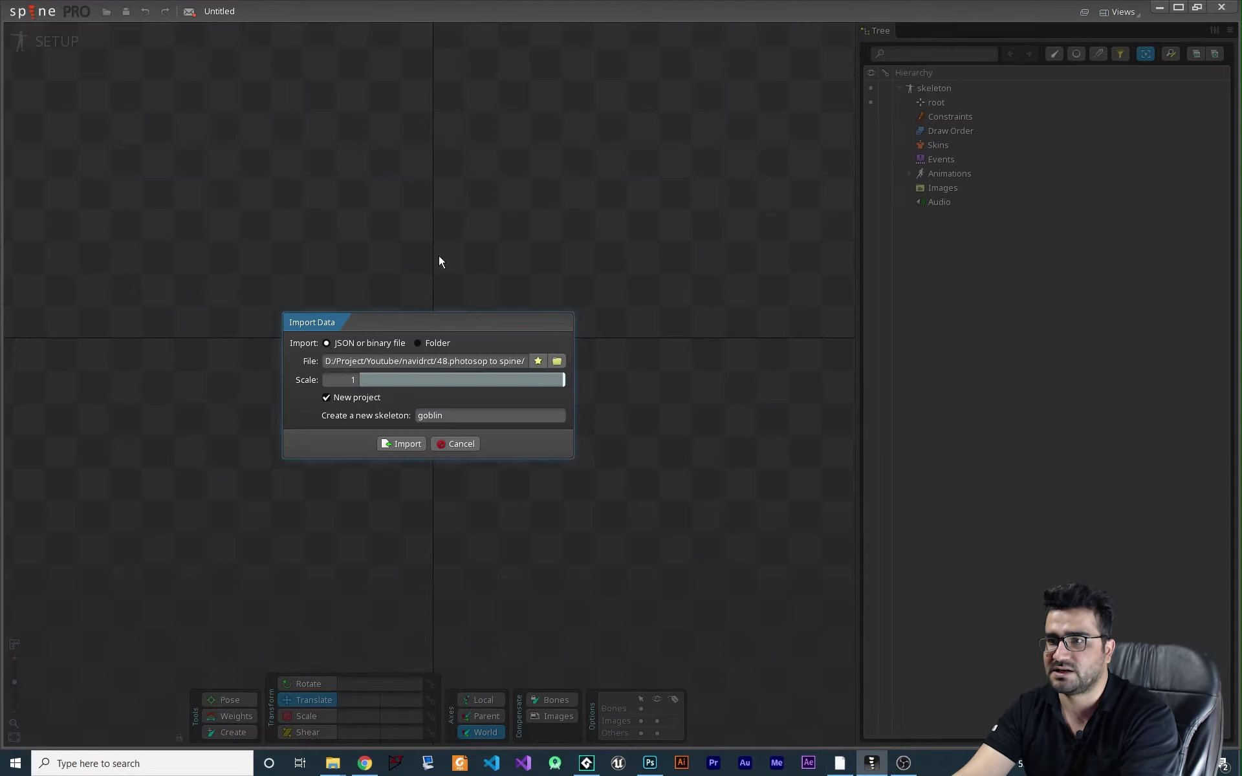
Import goblin.json as a new goblin skeleton, frame the character in the viewport and select its head
{"action": "left_click", "coordinate": [401, 444]}
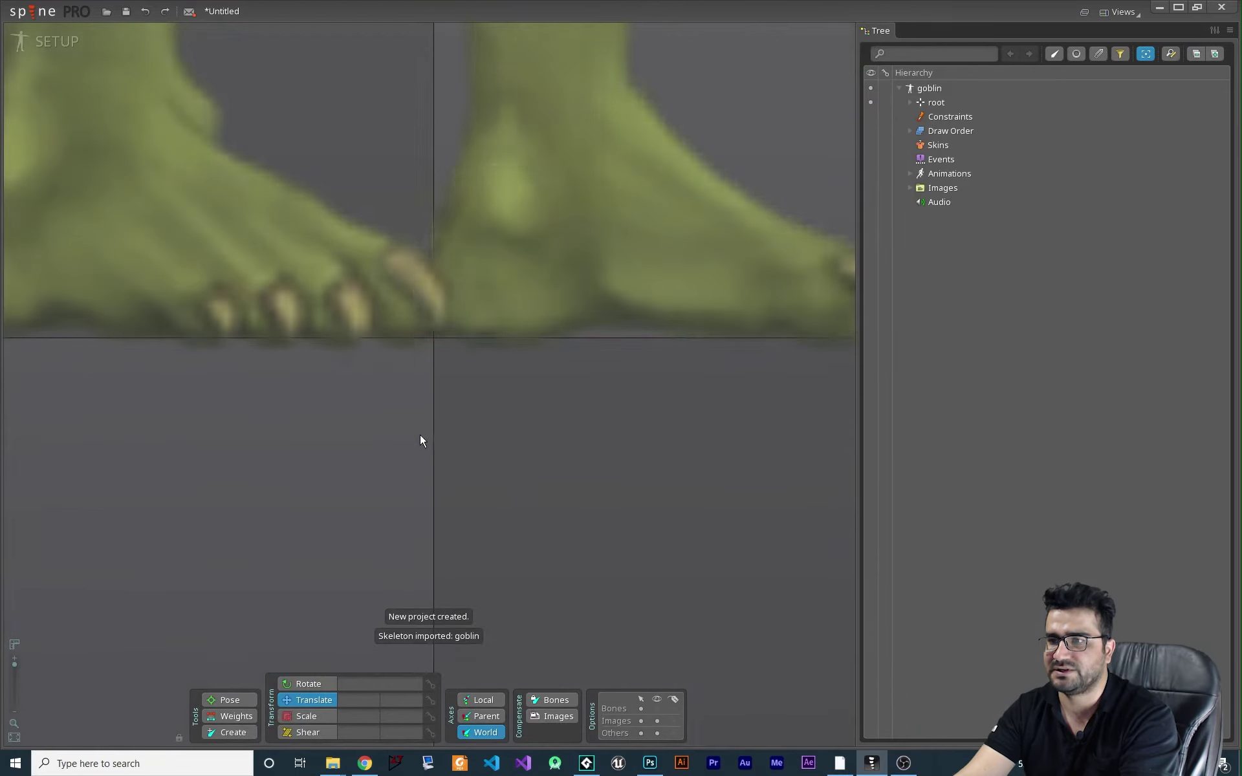
{"action": "scroll", "coordinate": [440, 352], "scroll_direction": "down", "scroll_amount": 8}
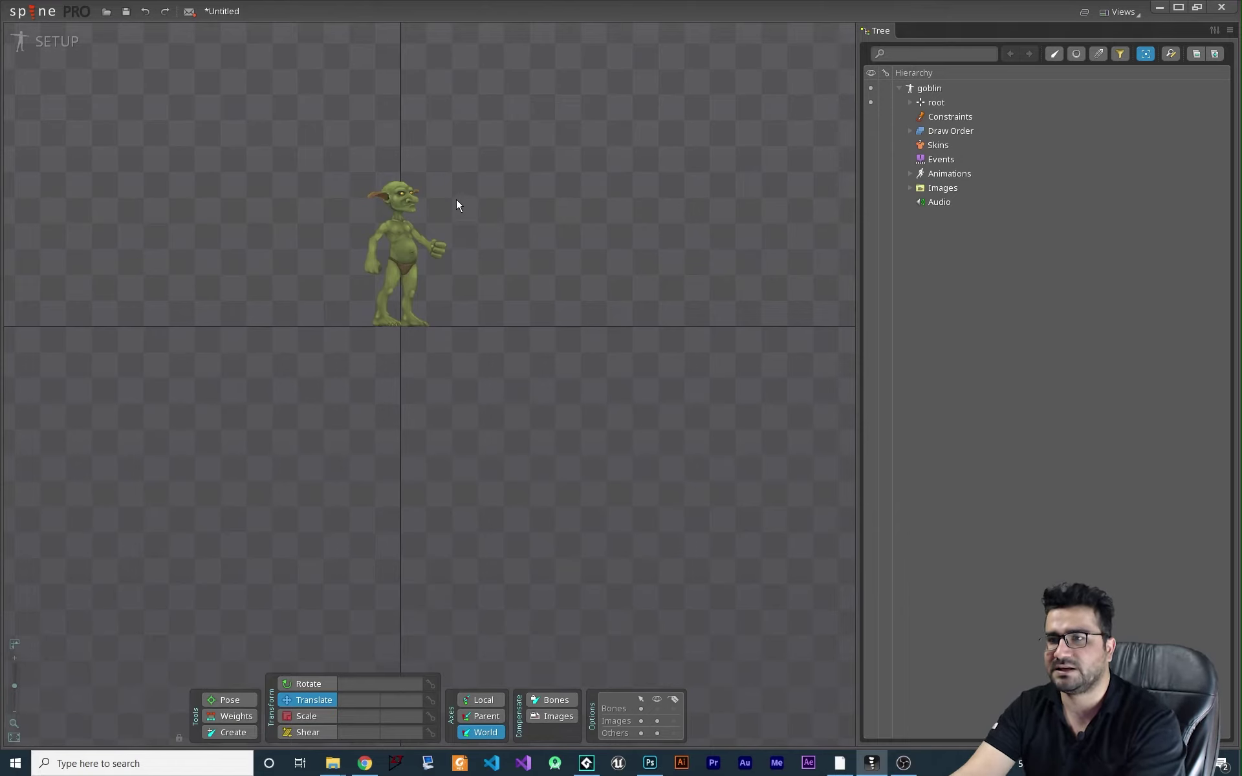
{"action": "left_click_drag", "start_coordinate": [457, 203], "coordinate": [514, 258]}
{"action": "left_click_drag", "start_coordinate": [553, 332], "coordinate": [538, 308]}
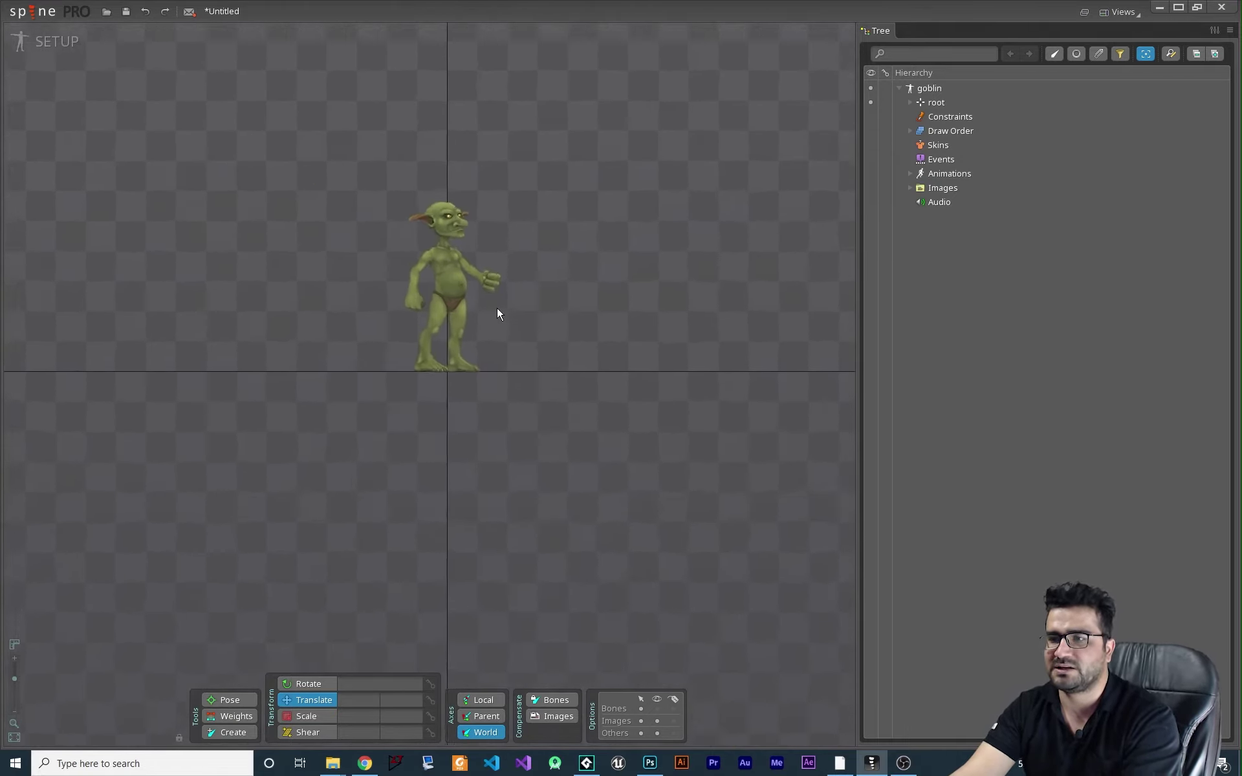
{"action": "scroll", "coordinate": [497, 306], "scroll_direction": "up", "scroll_amount": 3}
{"action": "scroll", "coordinate": [440, 285], "scroll_direction": "down", "scroll_amount": 2}
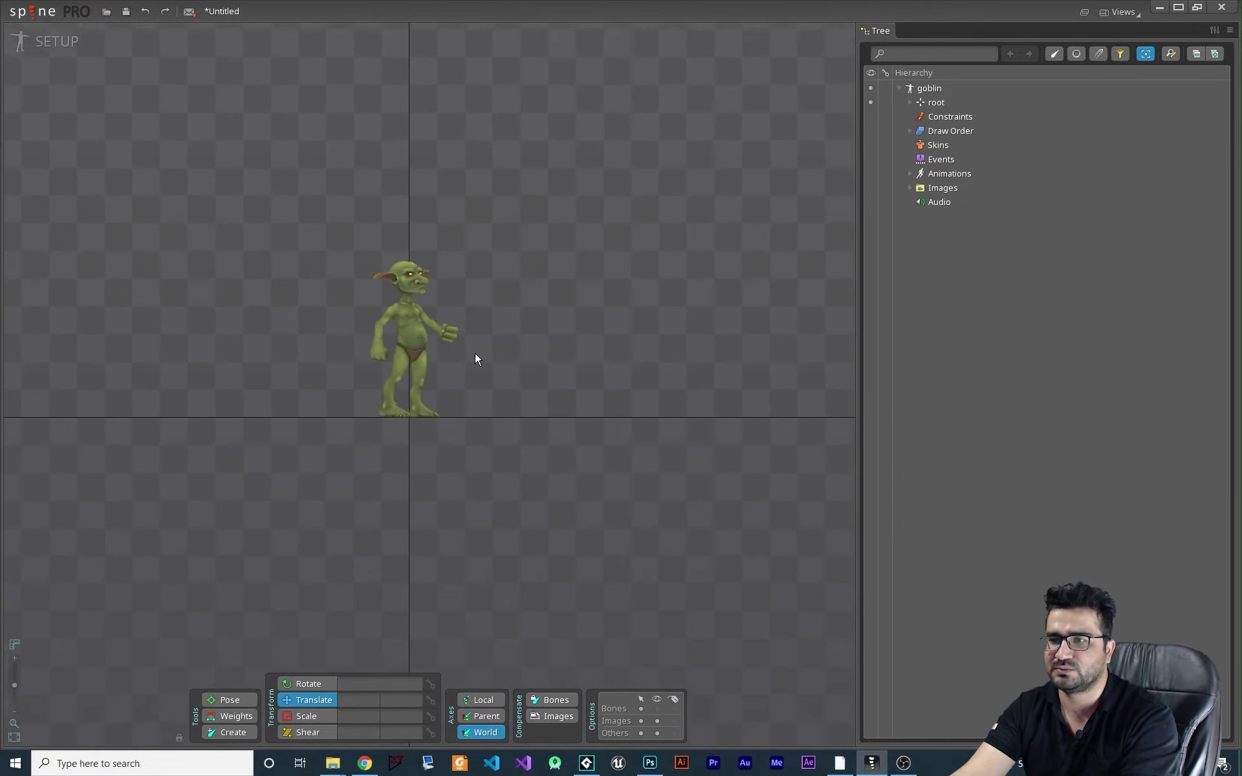
{"action": "left_click", "coordinate": [416, 283]}
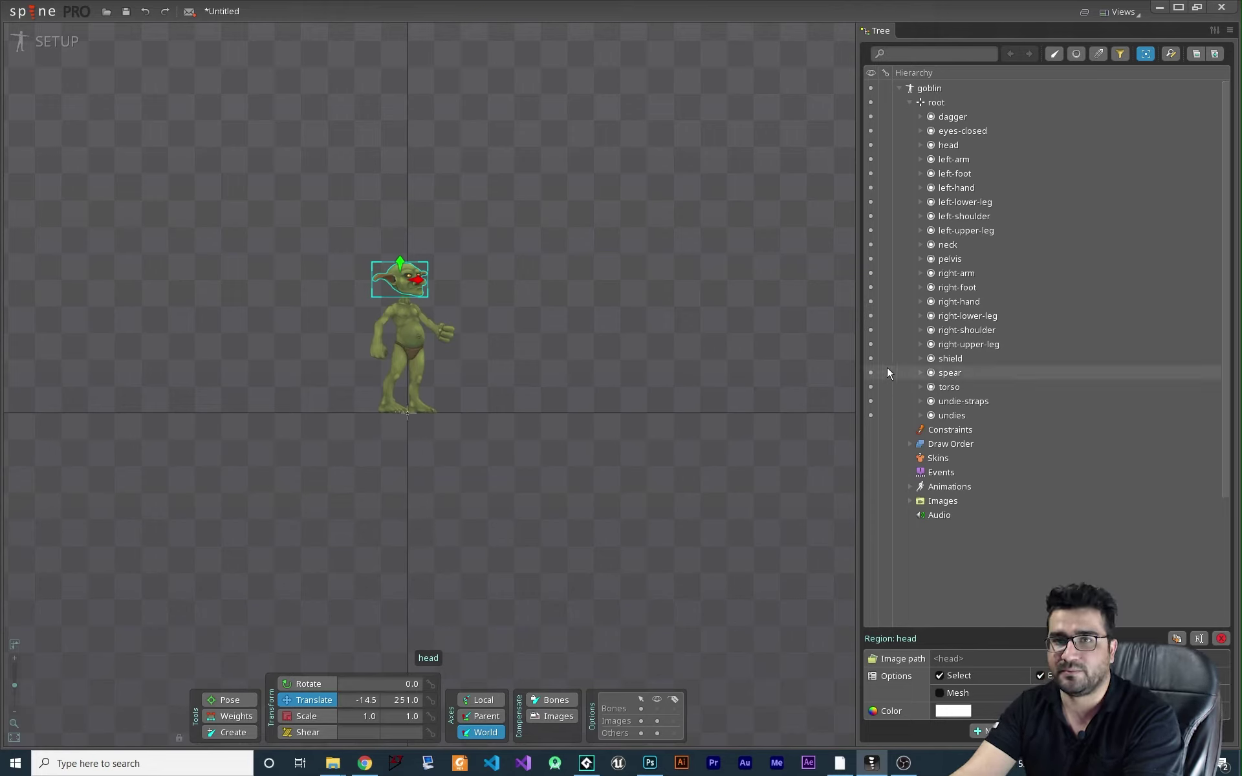
In the Tree, expand the spear slot and switch on its spear attachment's visibility
{"action": "left_click", "coordinate": [928, 88]}
{"action": "left_click", "coordinate": [937, 103]}
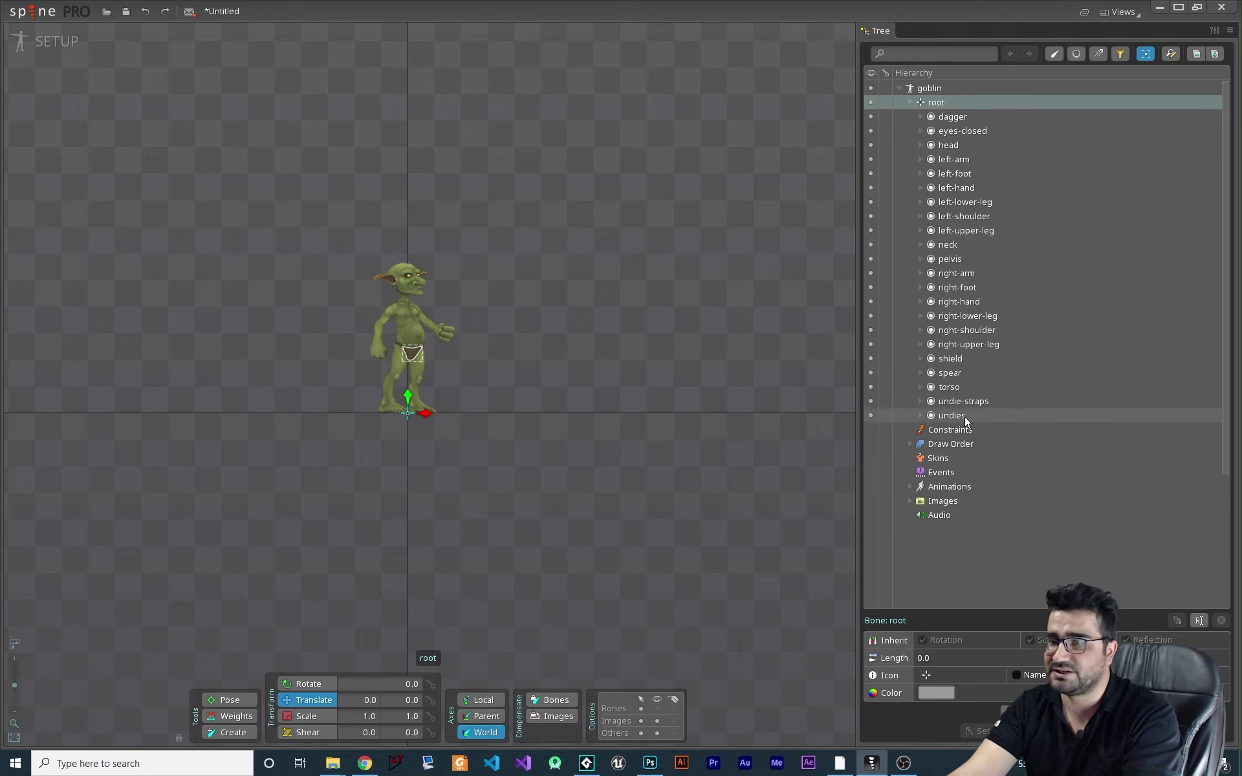
{"action": "mouse_move", "coordinate": [966, 420]}
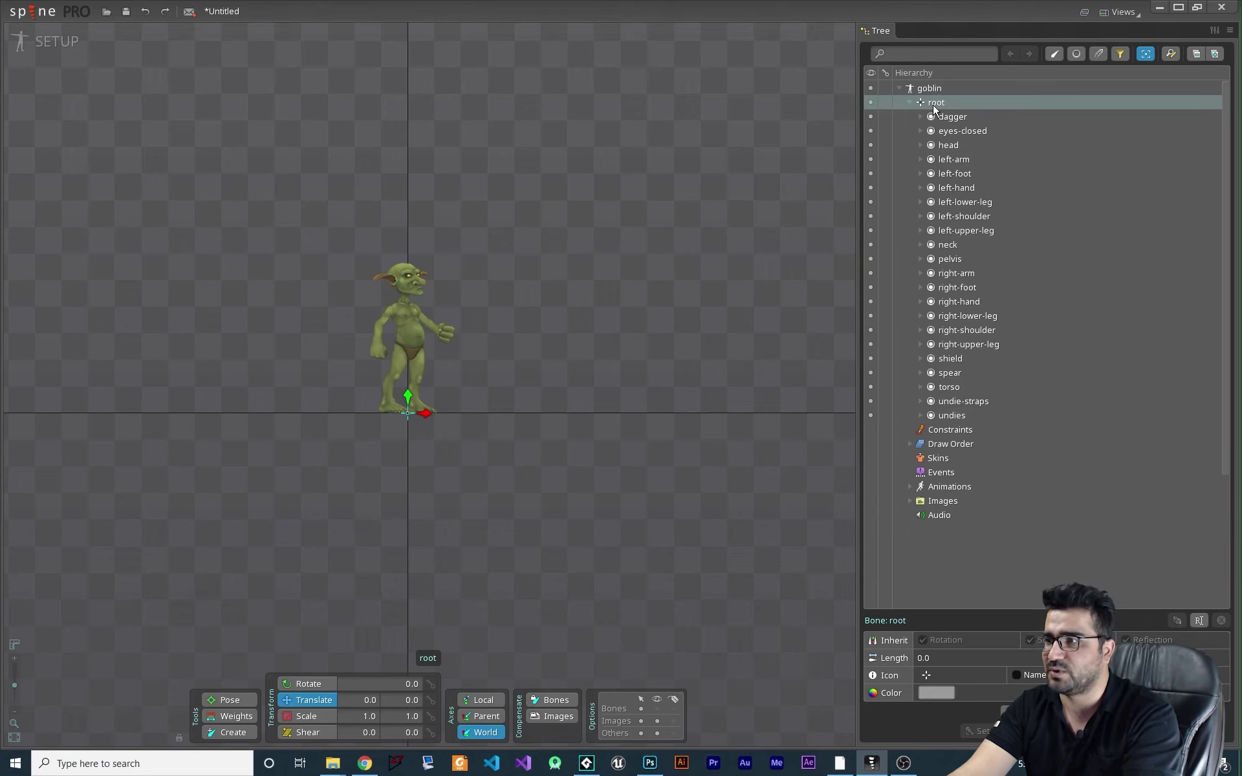
{"action": "left_click", "coordinate": [932, 375]}
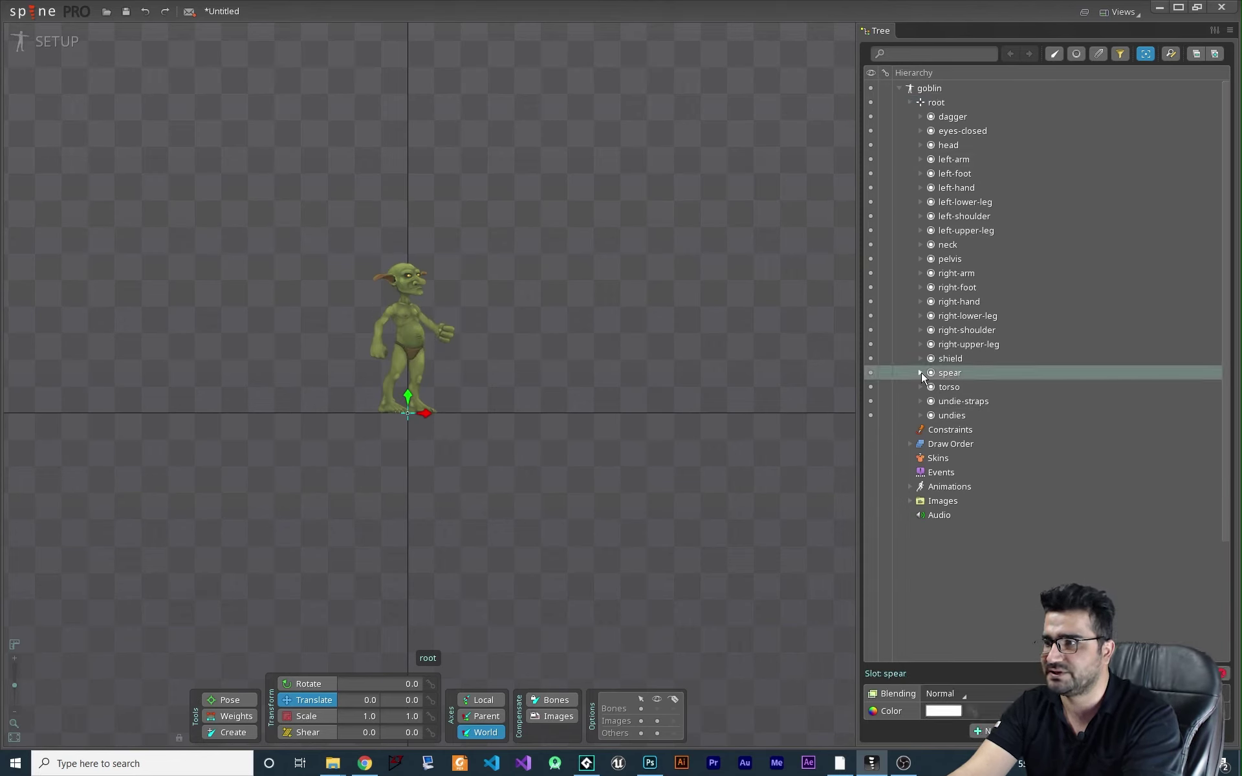
{"action": "left_click", "coordinate": [921, 373]}
{"action": "left_click", "coordinate": [955, 387]}
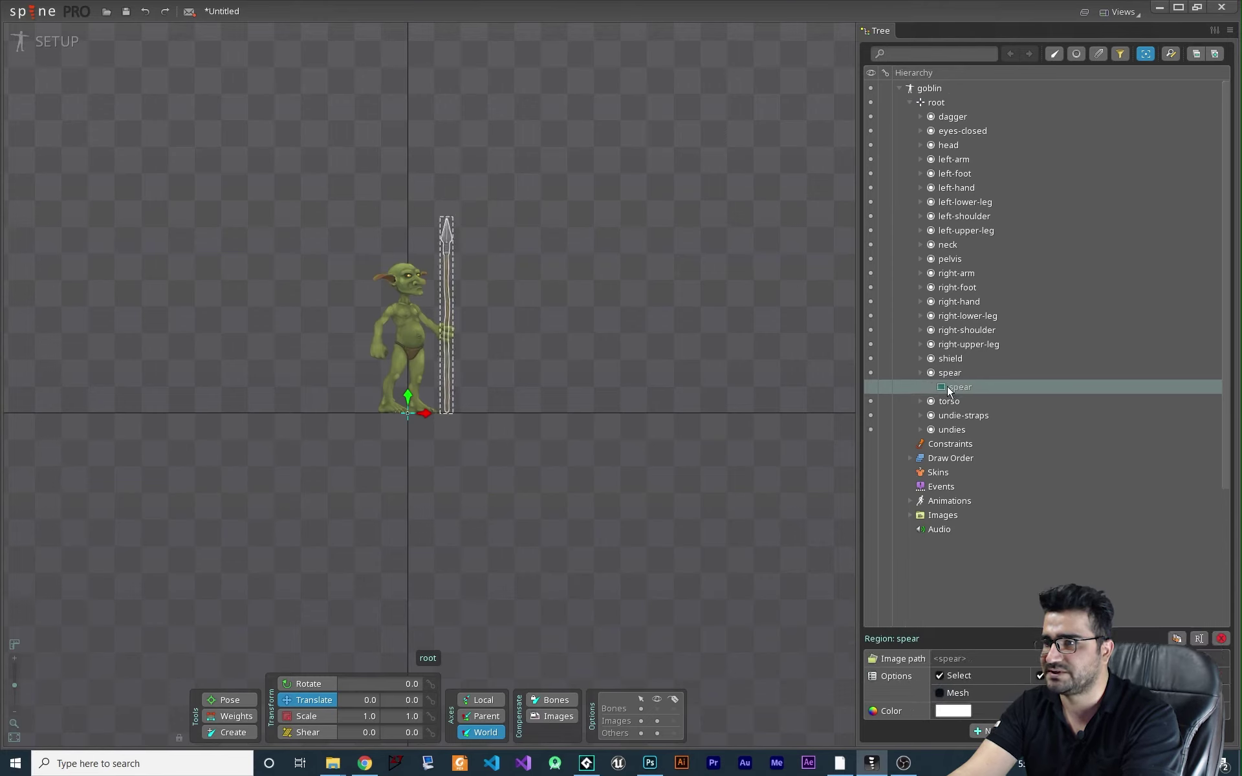
{"action": "left_click", "coordinate": [882, 388]}
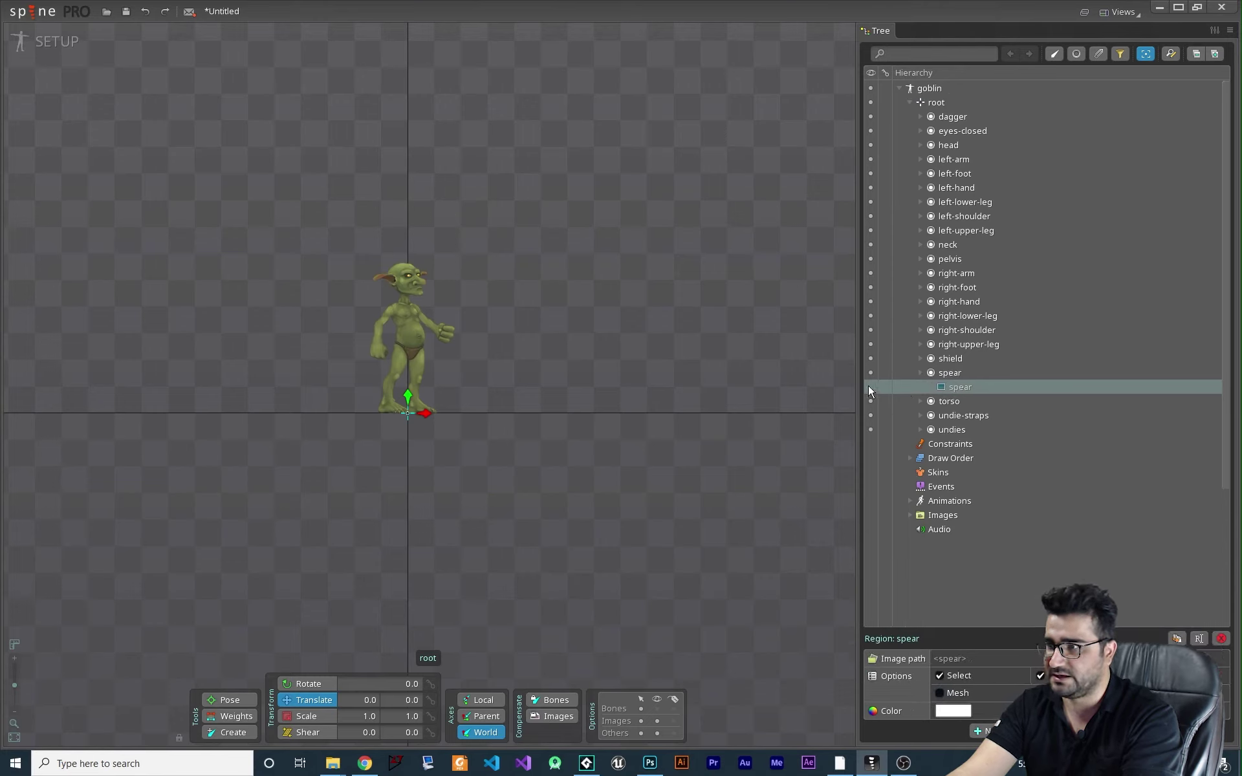
{"action": "left_click", "coordinate": [870, 386]}
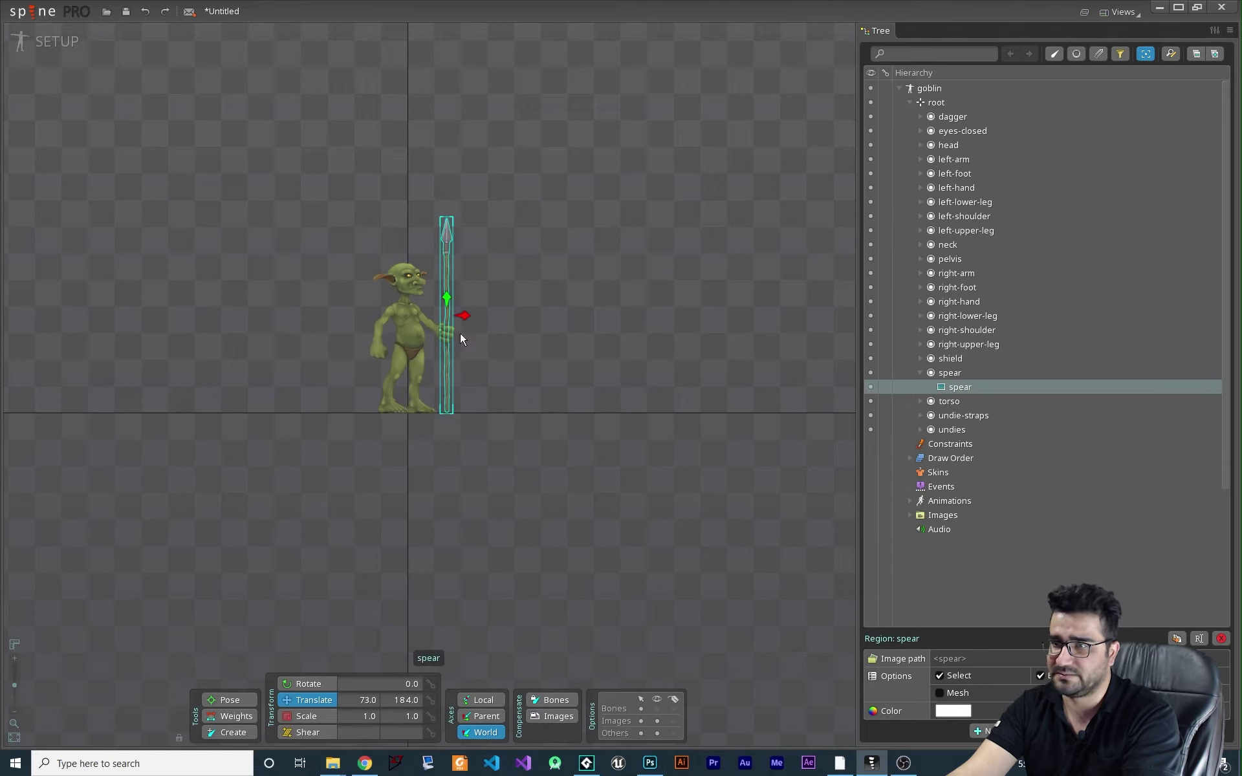
{"action": "left_click", "coordinate": [951, 373]}
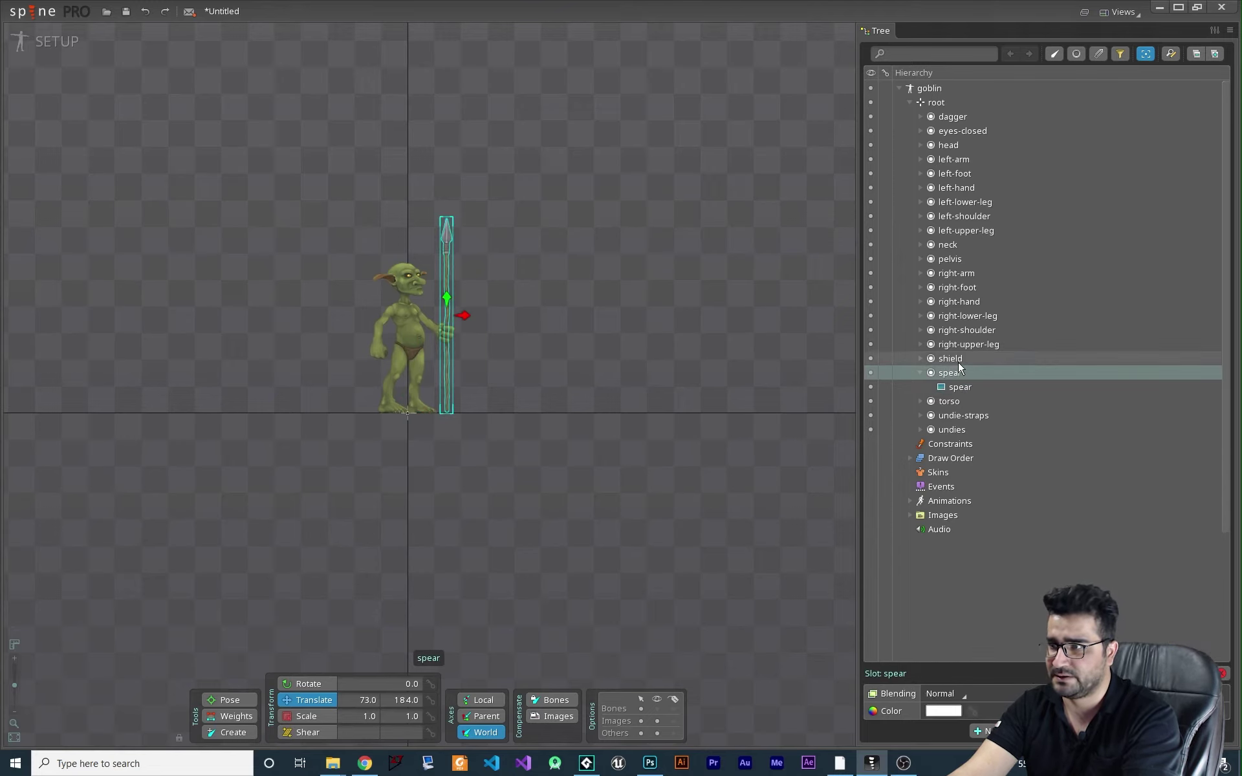
{"action": "left_click", "coordinate": [957, 359]}
{"action": "scroll", "coordinate": [447, 289], "scroll_direction": "up", "scroll_amount": 3}
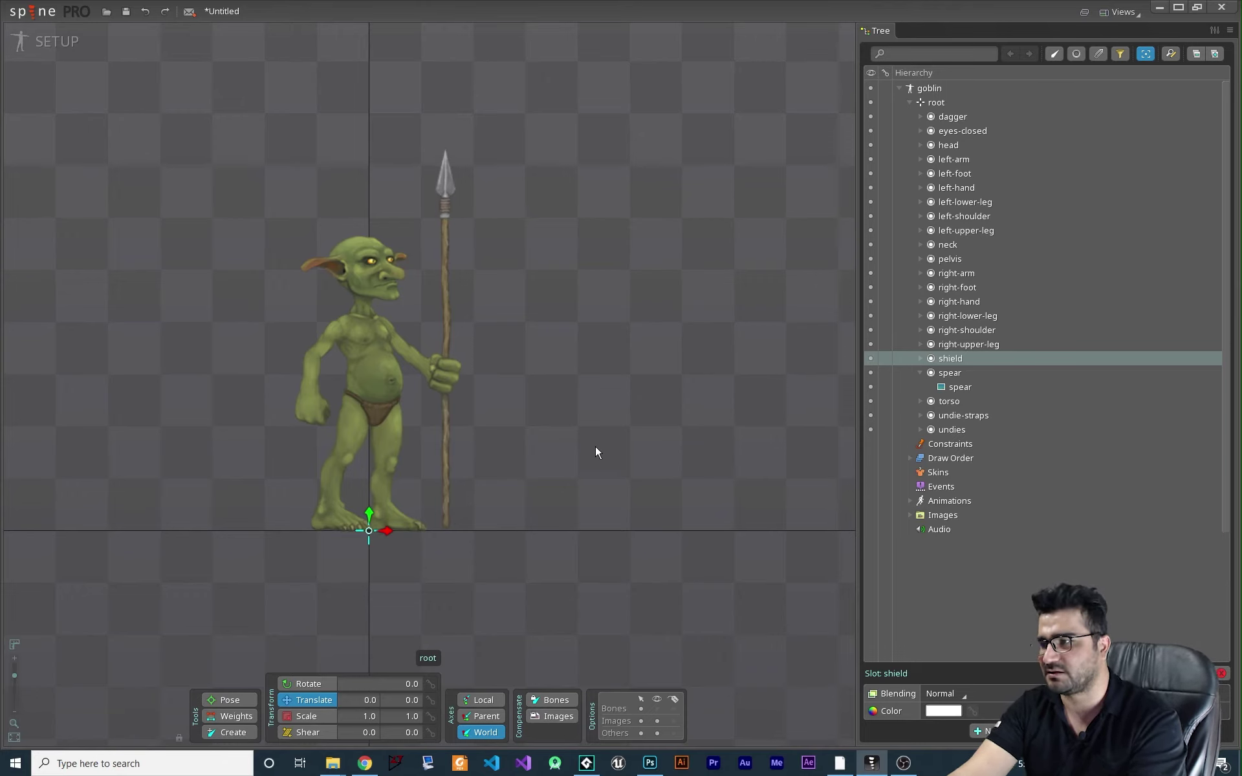
{"action": "left_click", "coordinate": [920, 373]}
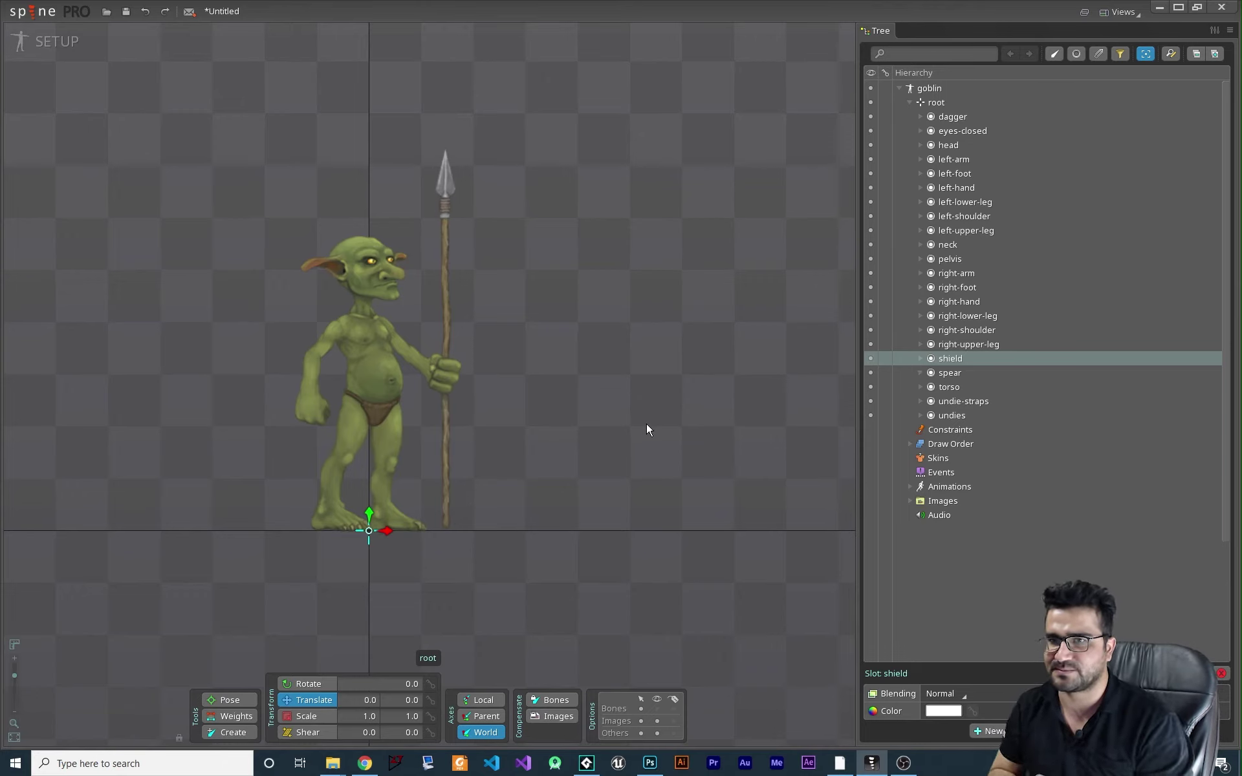